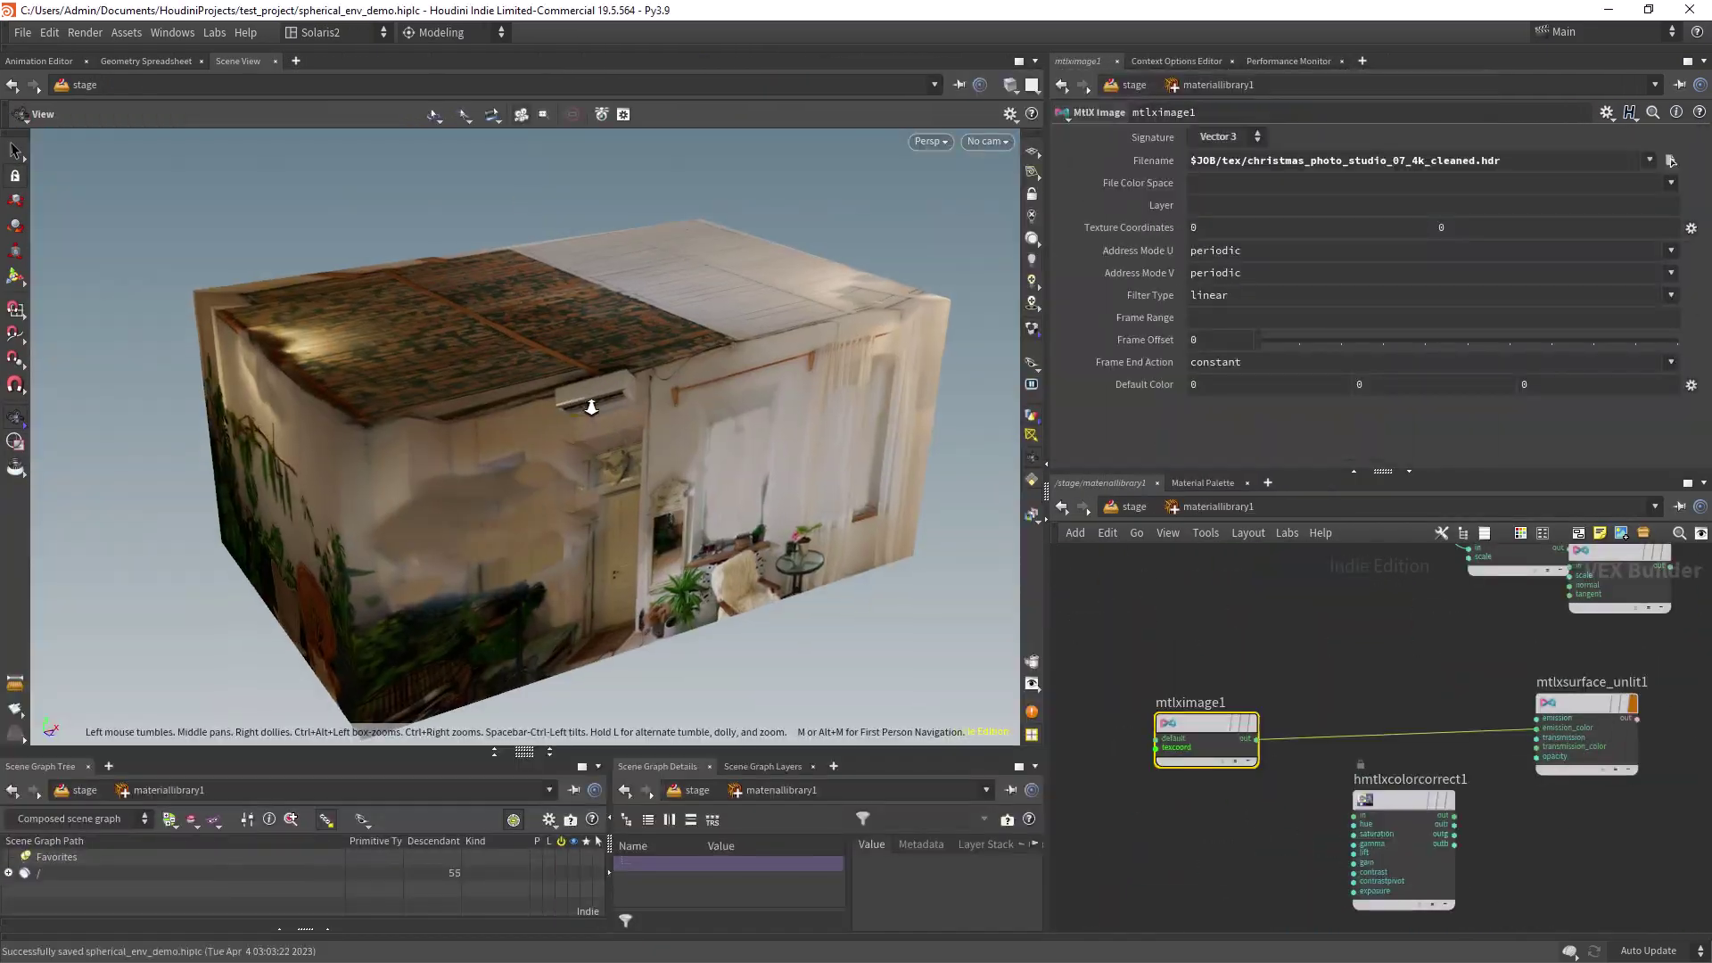
# Hide back-facing polygons through the viewport's display optimization options to reveal the room interior.
pyautogui.press('d')
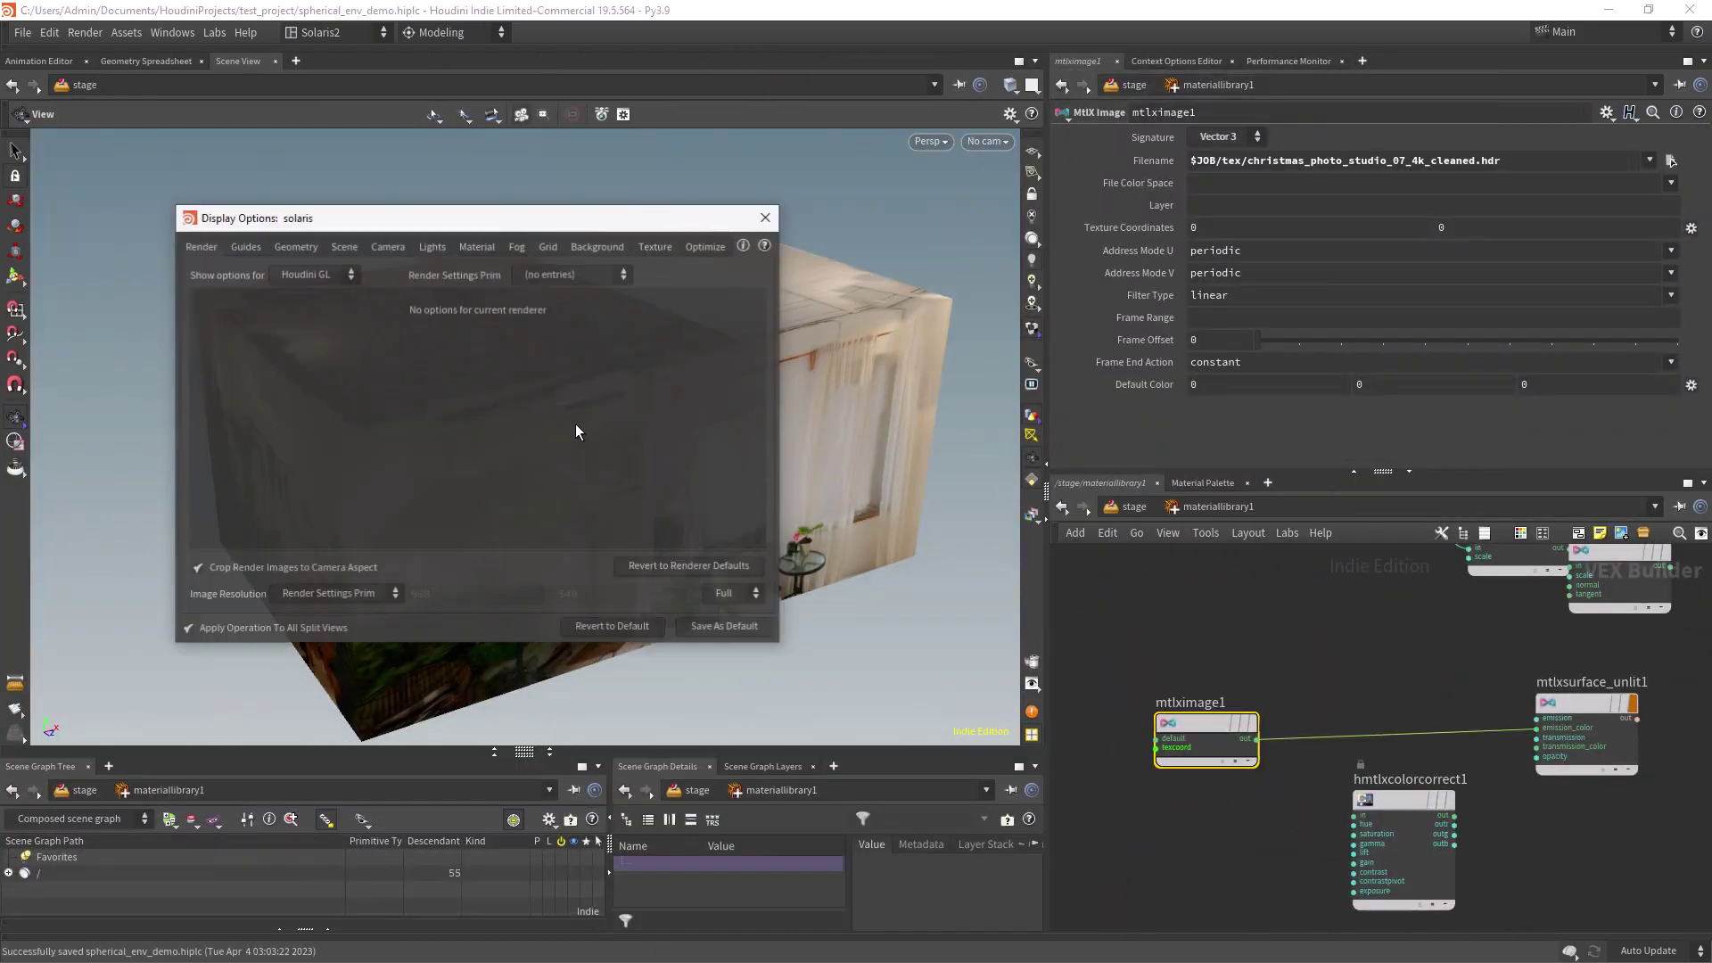
pyautogui.click(705, 246)
pyautogui.moveTo(371, 223); pyautogui.dragTo(1082, 232)
pyautogui.click(999, 319)
pyautogui.click(1476, 228)
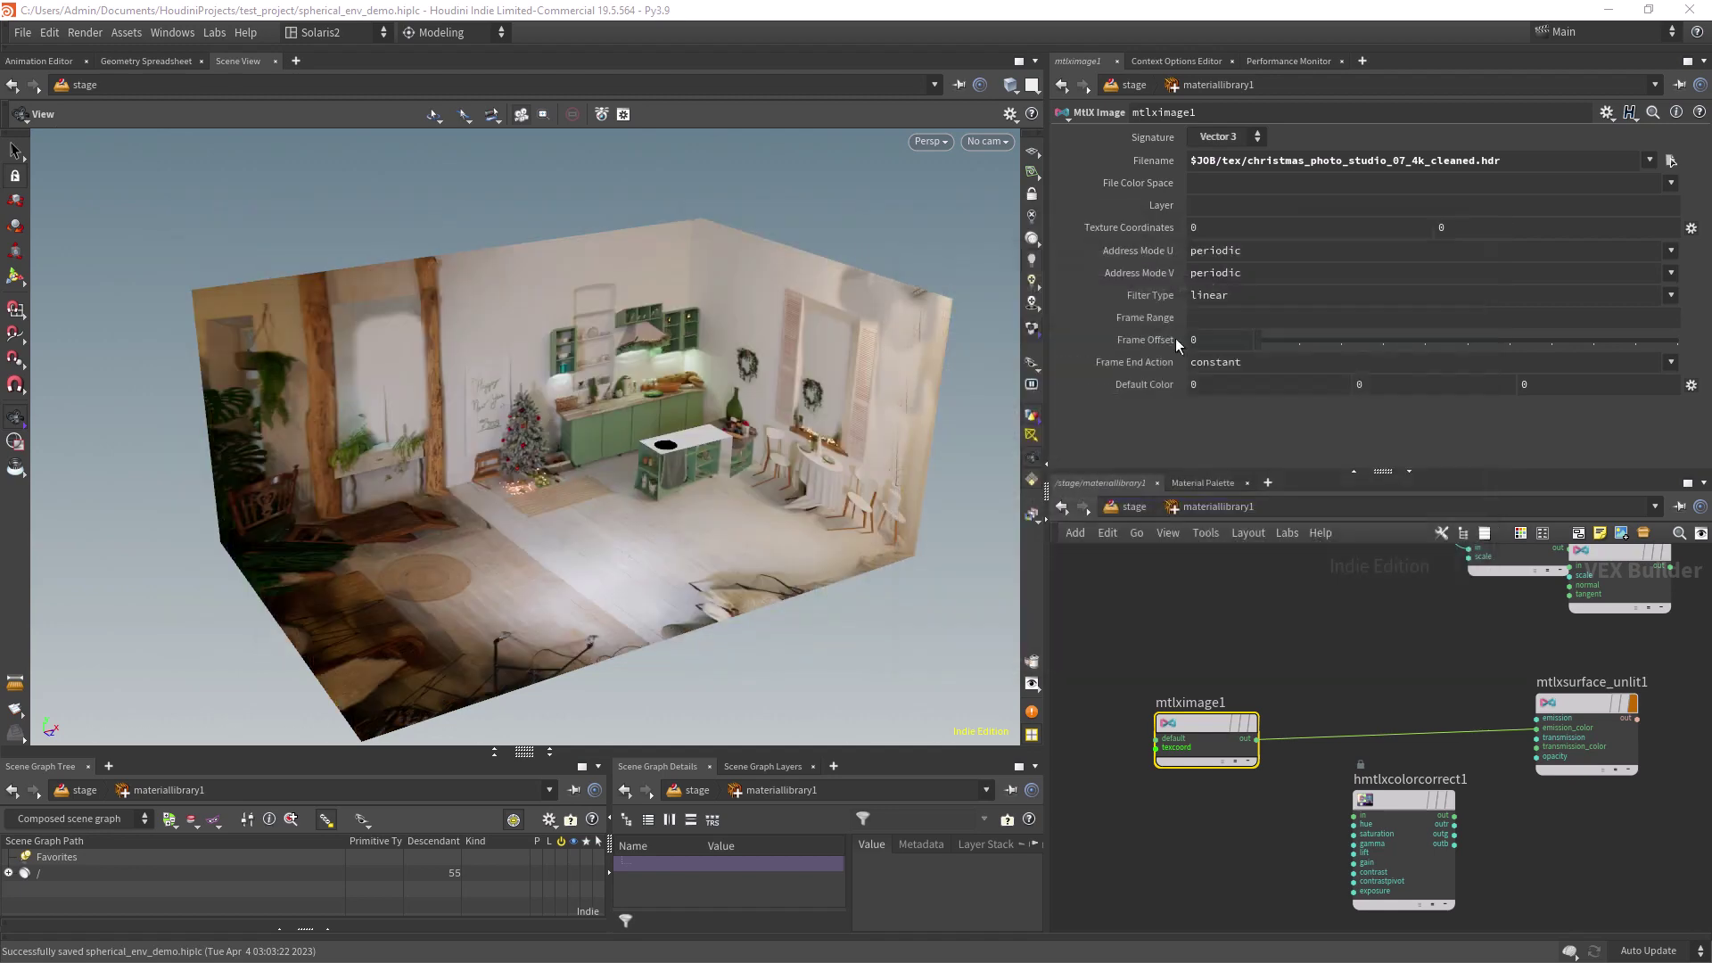
# Examine the textured room interior, moving in on the green kitchen island.
pyautogui.moveTo(499, 419); pyautogui.dragTo(571, 406)
pyautogui.moveTo(571, 405); pyautogui.dragTo(612, 398, button='right')
pyautogui.moveTo(613, 398); pyautogui.dragTo(639, 377, button='middle')
pyautogui.moveTo(412, 548); pyautogui.dragTo(259, 494, button='right')
pyautogui.moveTo(259, 494); pyautogui.dragTo(498, 446, button='middle')
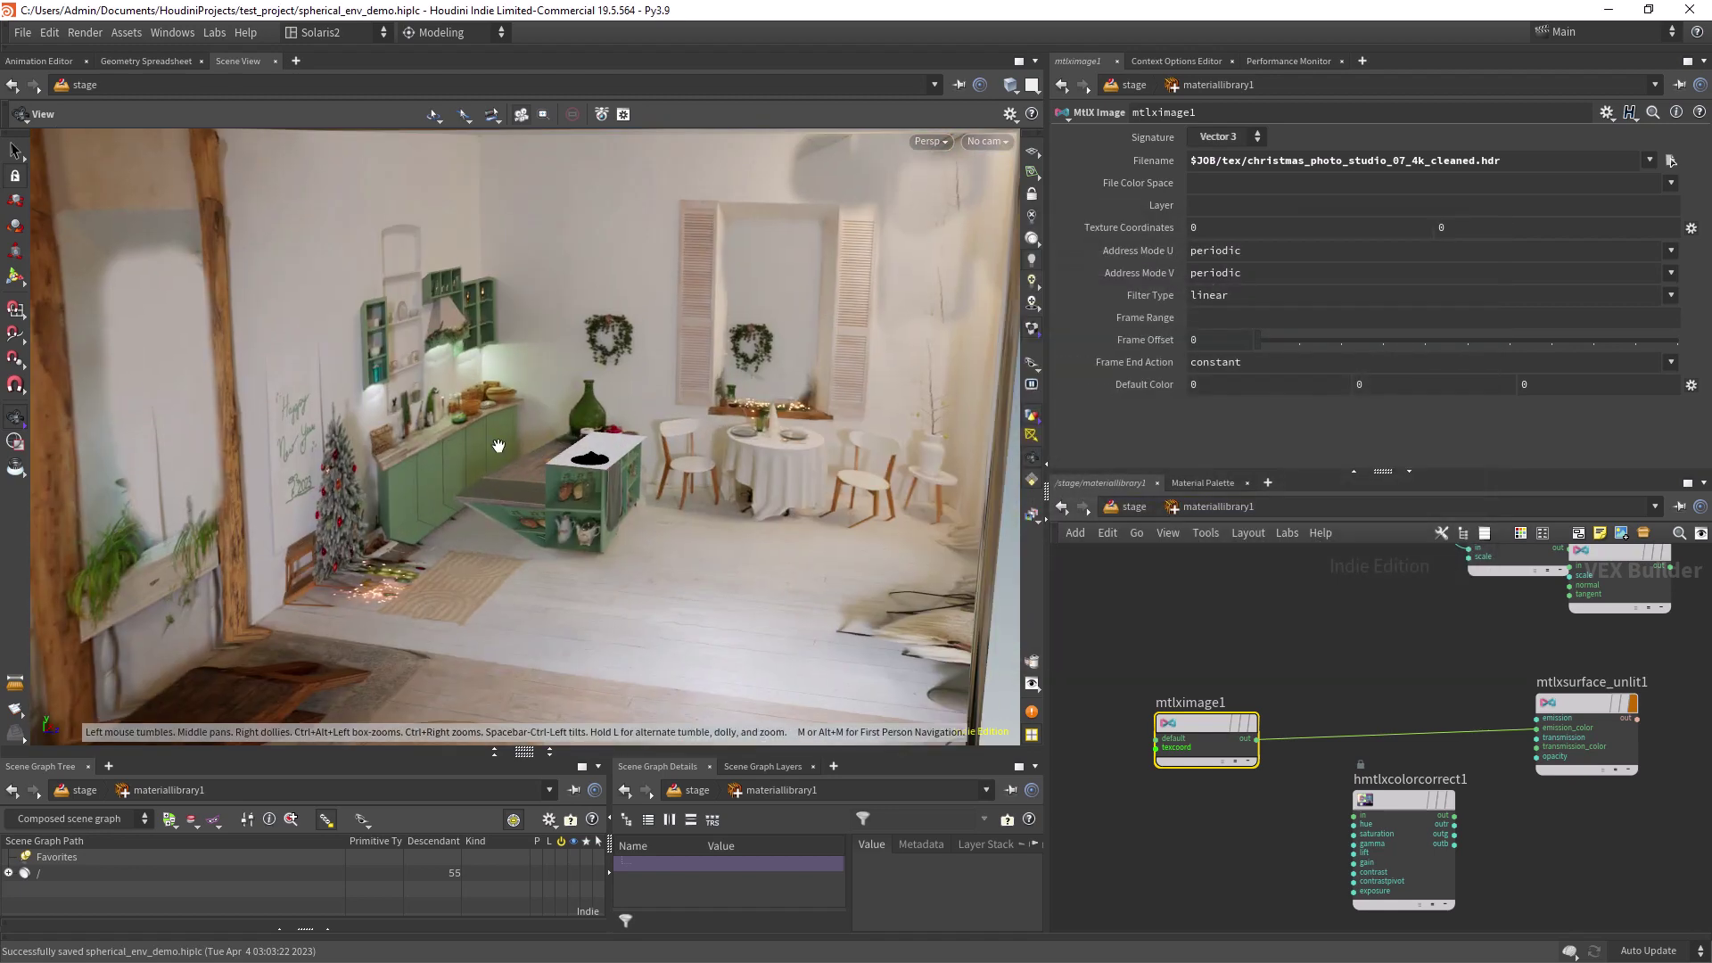
pyautogui.moveTo(499, 446); pyautogui.dragTo(596, 562, button='right')
pyautogui.moveTo(596, 562); pyautogui.dragTo(486, 533)
# Inspect the mtlxsurface_unlit1 shader and the HDR file name used by mtlximage1 in the material library.
pyautogui.moveTo(1361, 601); pyautogui.dragTo(1264, 724, button='middle')
pyautogui.scroll(-3, 1265, 724)
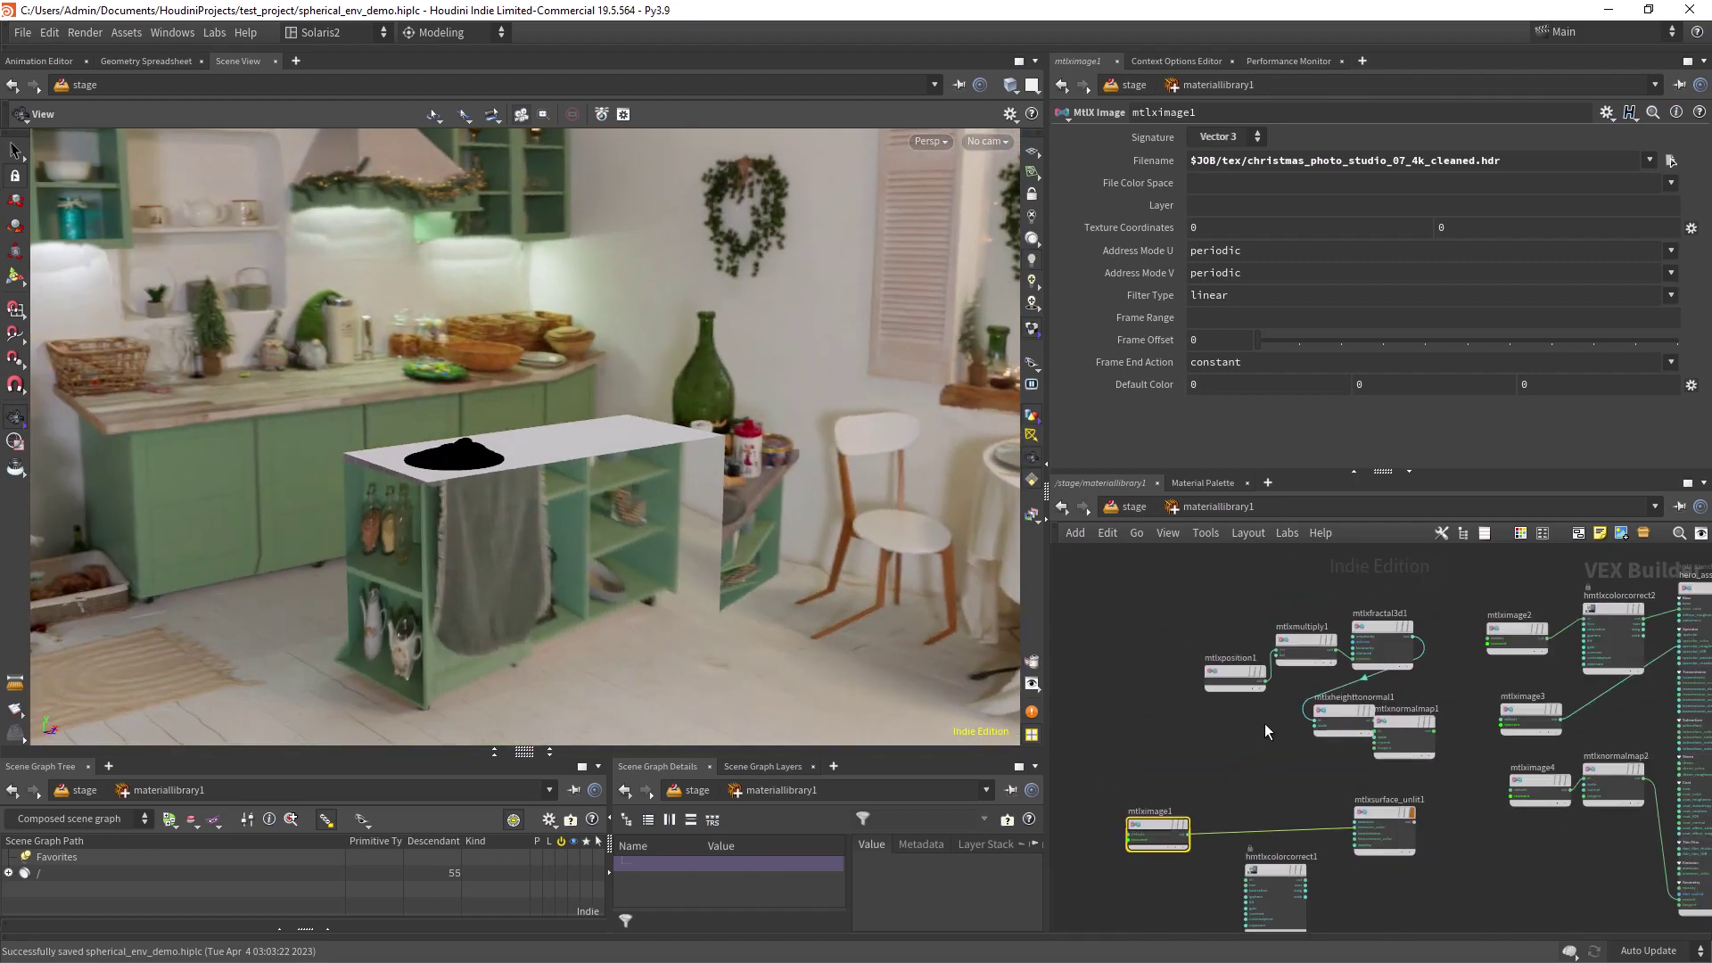
pyautogui.moveTo(1511, 558); pyautogui.dragTo(1166, 651, button='middle')
pyautogui.moveTo(1677, 624); pyautogui.dragTo(1366, 735, button='middle')
pyautogui.click(1414, 655)
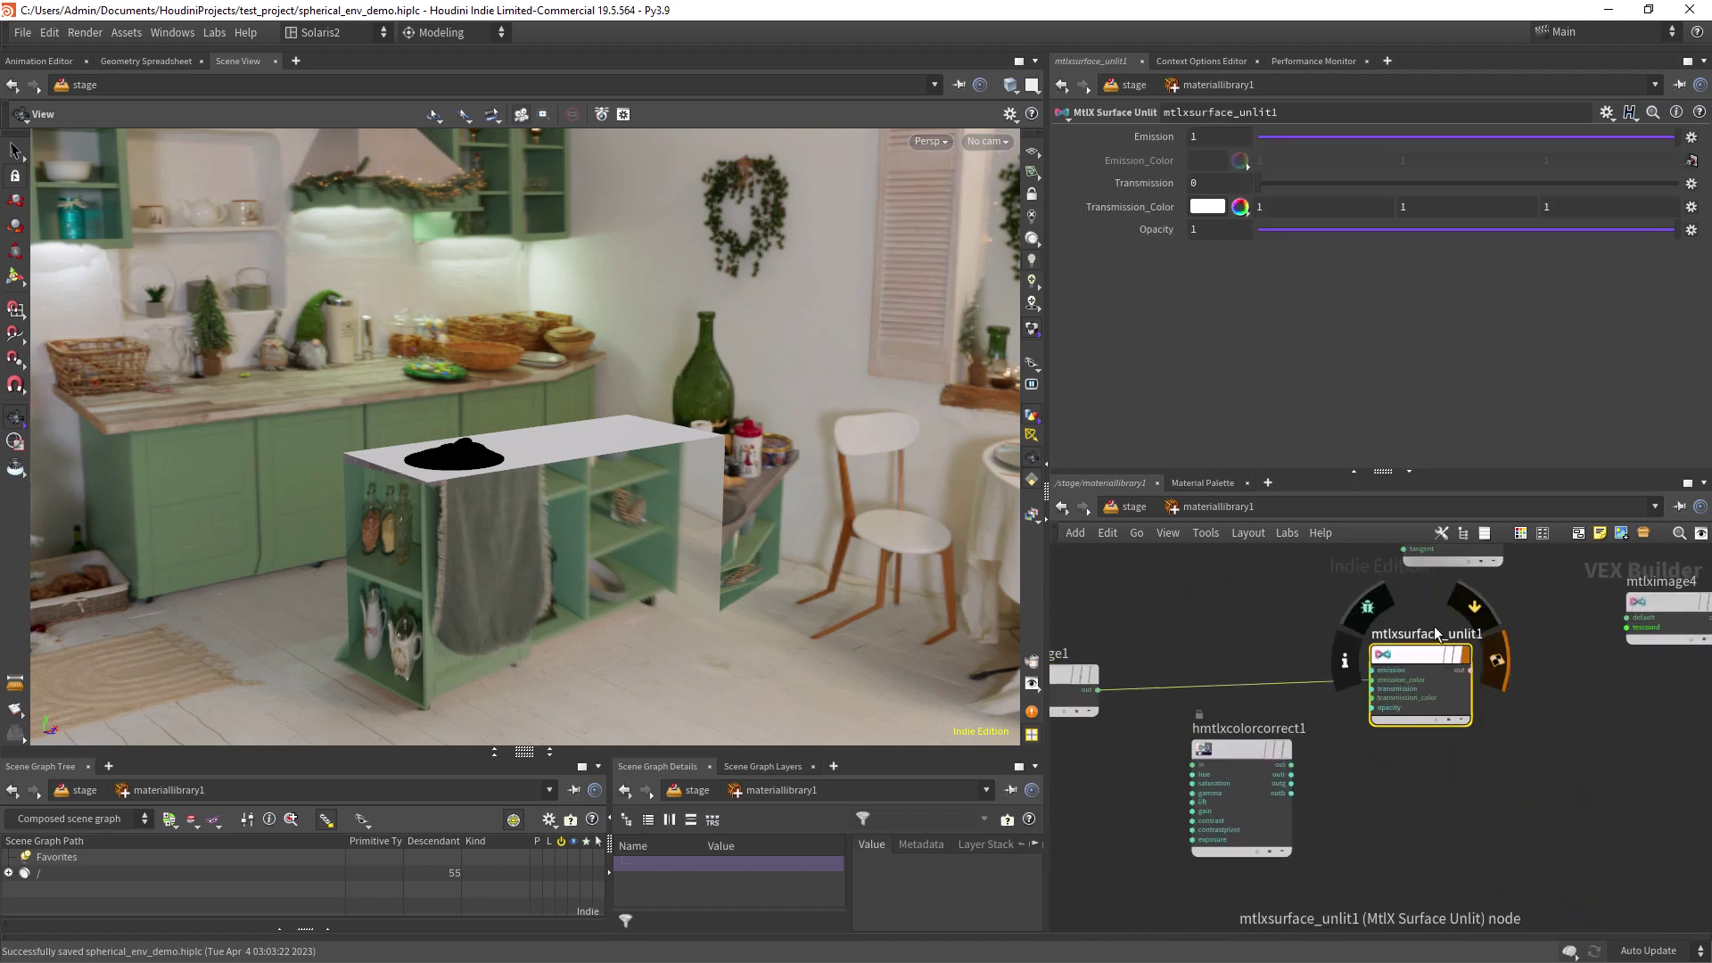
pyautogui.moveTo(1052, 672); pyautogui.dragTo(1244, 643, button='middle')
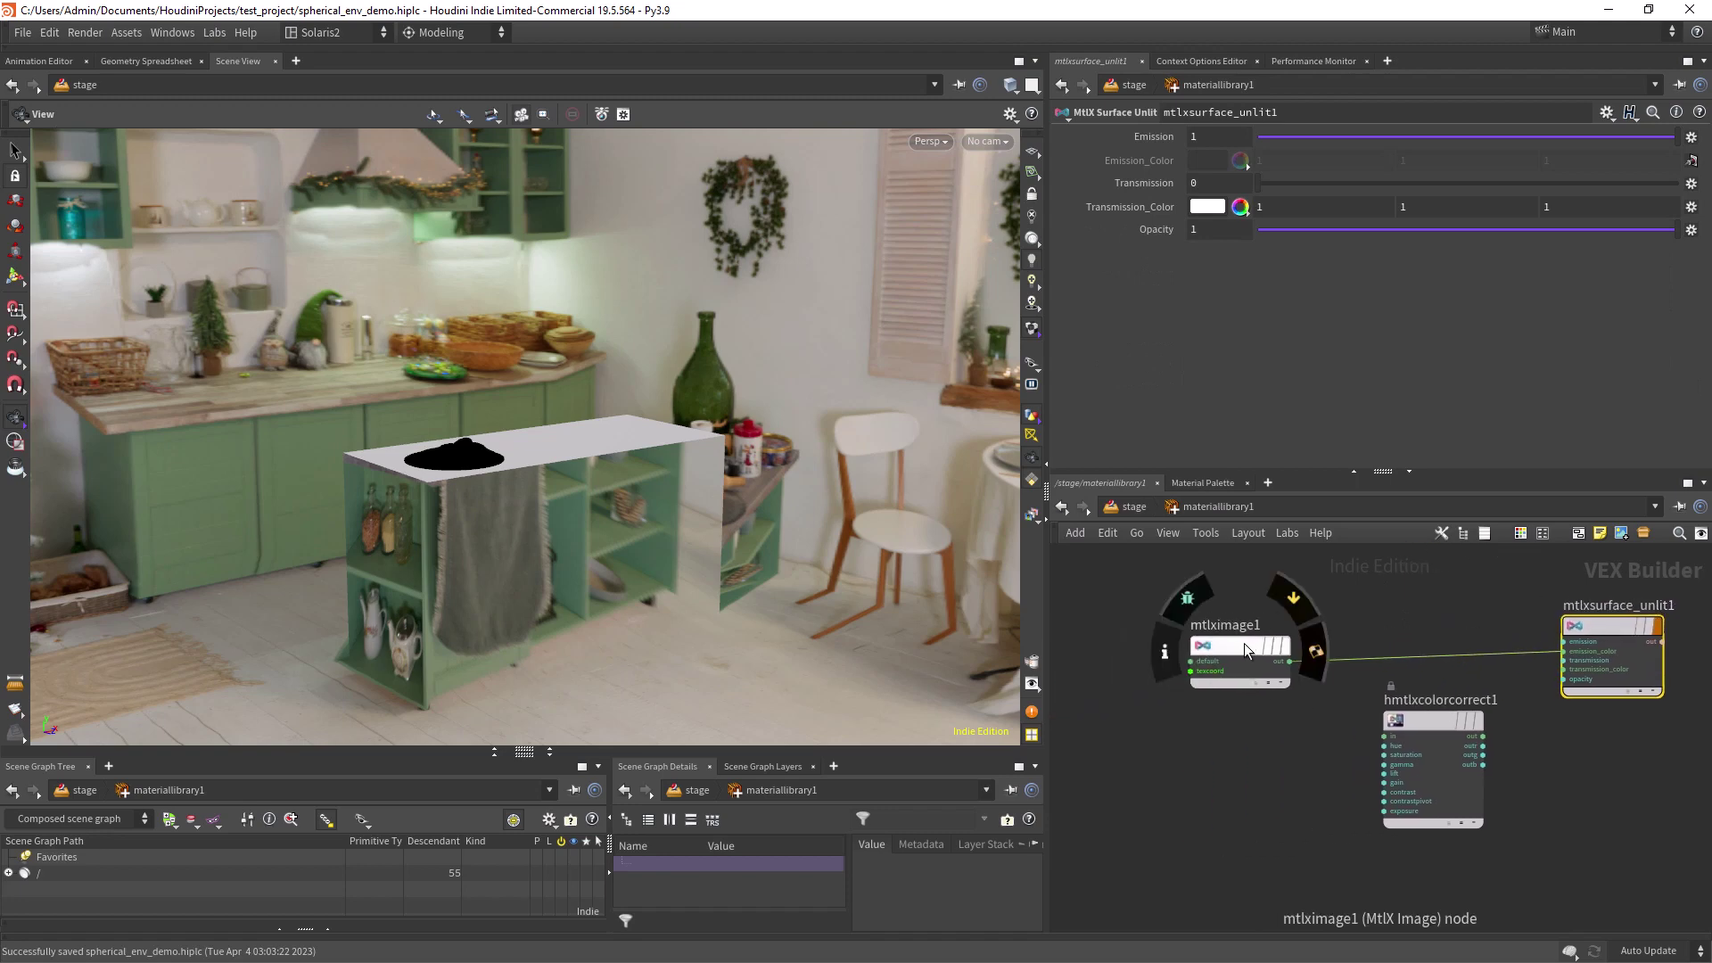
pyautogui.click(1244, 651)
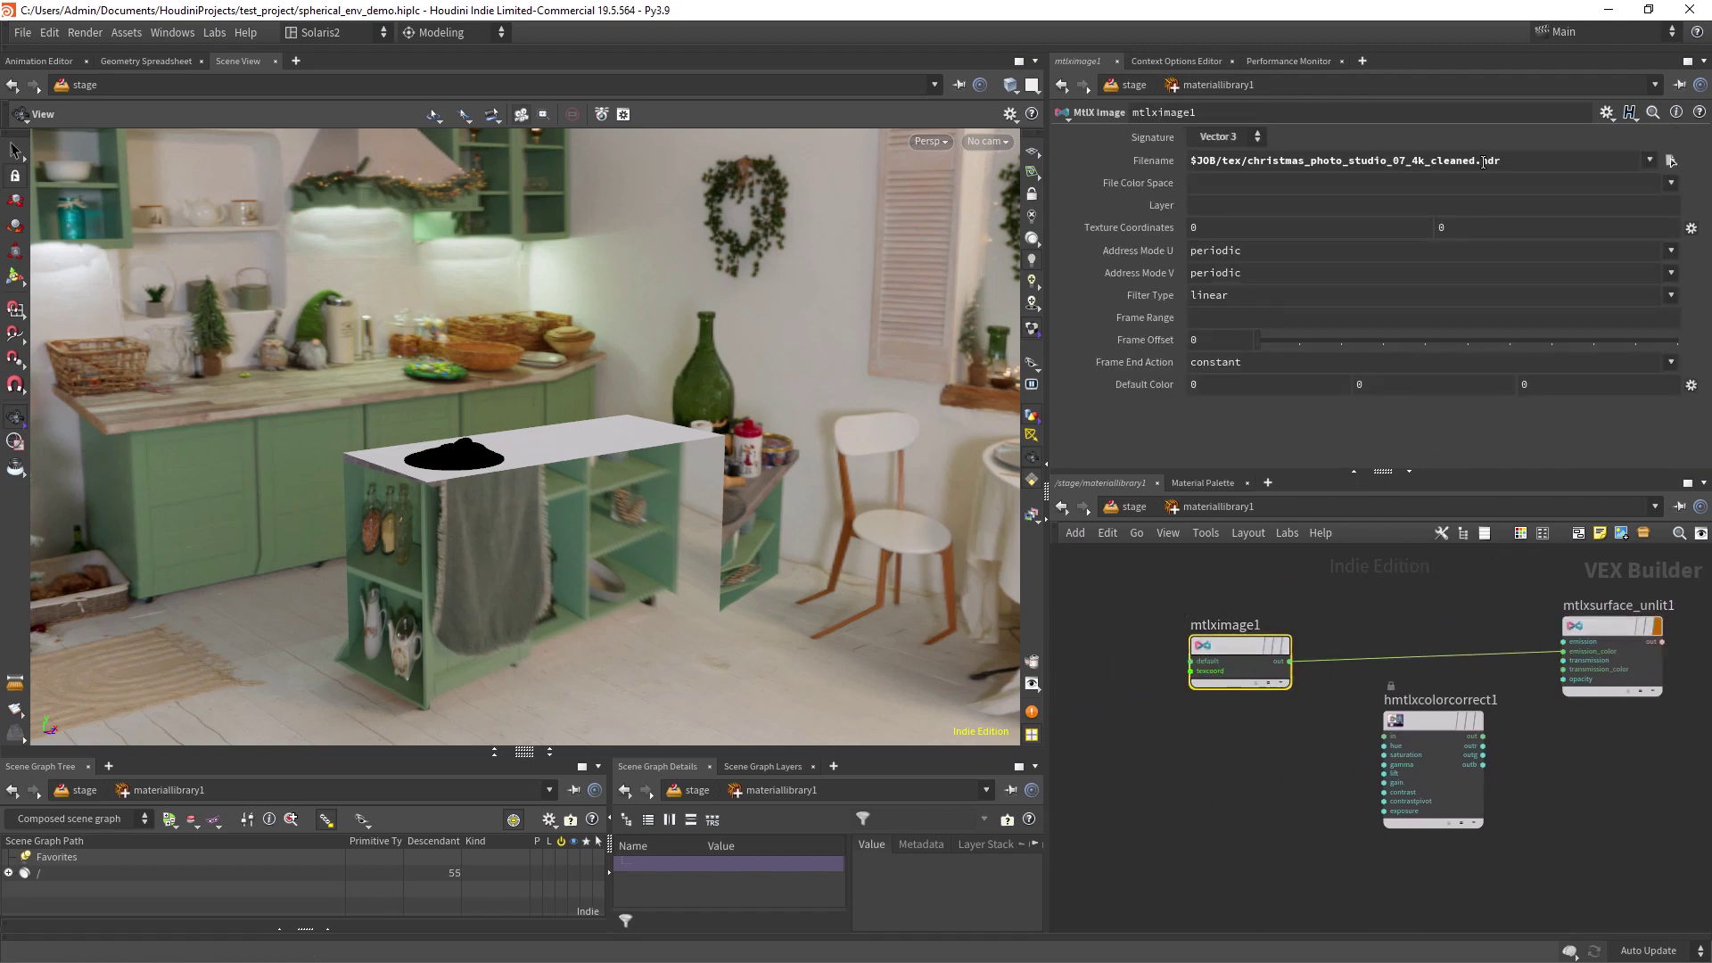
pyautogui.moveTo(1488, 162); pyautogui.dragTo(1501, 180)
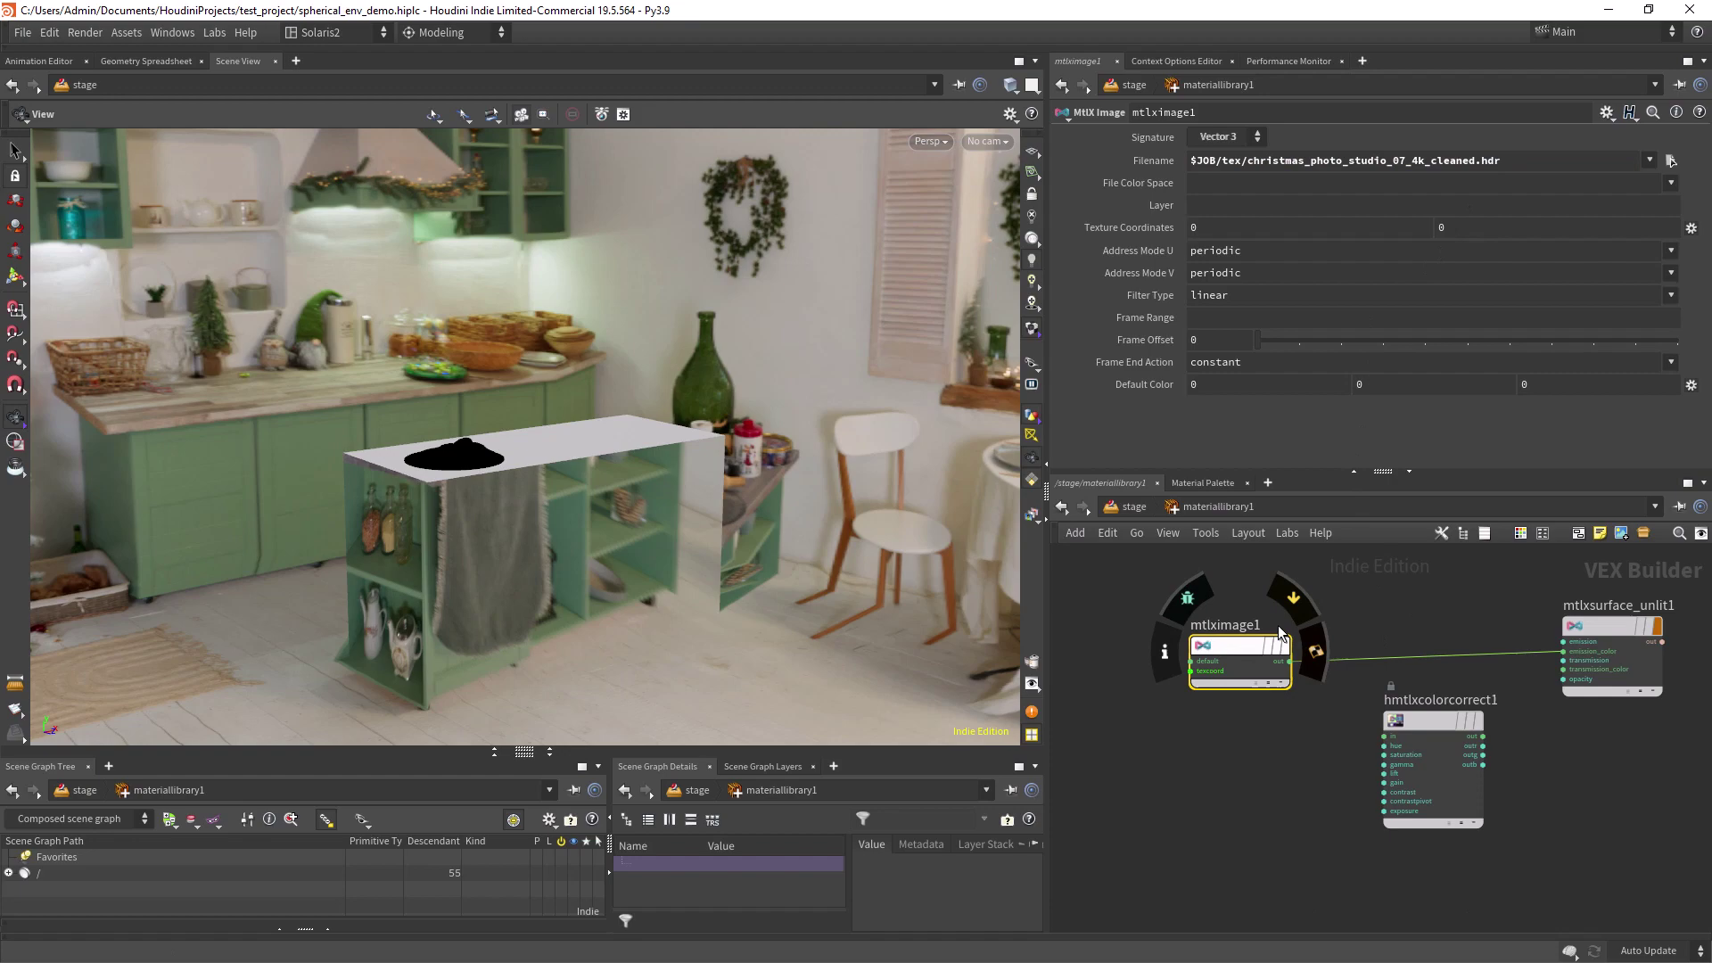
# Return to the stage network and open the geometry network inside sopcreate1.
pyautogui.click(1133, 507)
pyautogui.moveTo(1220, 584); pyautogui.dragTo(1223, 681, button='middle')
pyautogui.click(1247, 681)
pyautogui.click(1223, 685)
pyautogui.doubleClick(1223, 685)
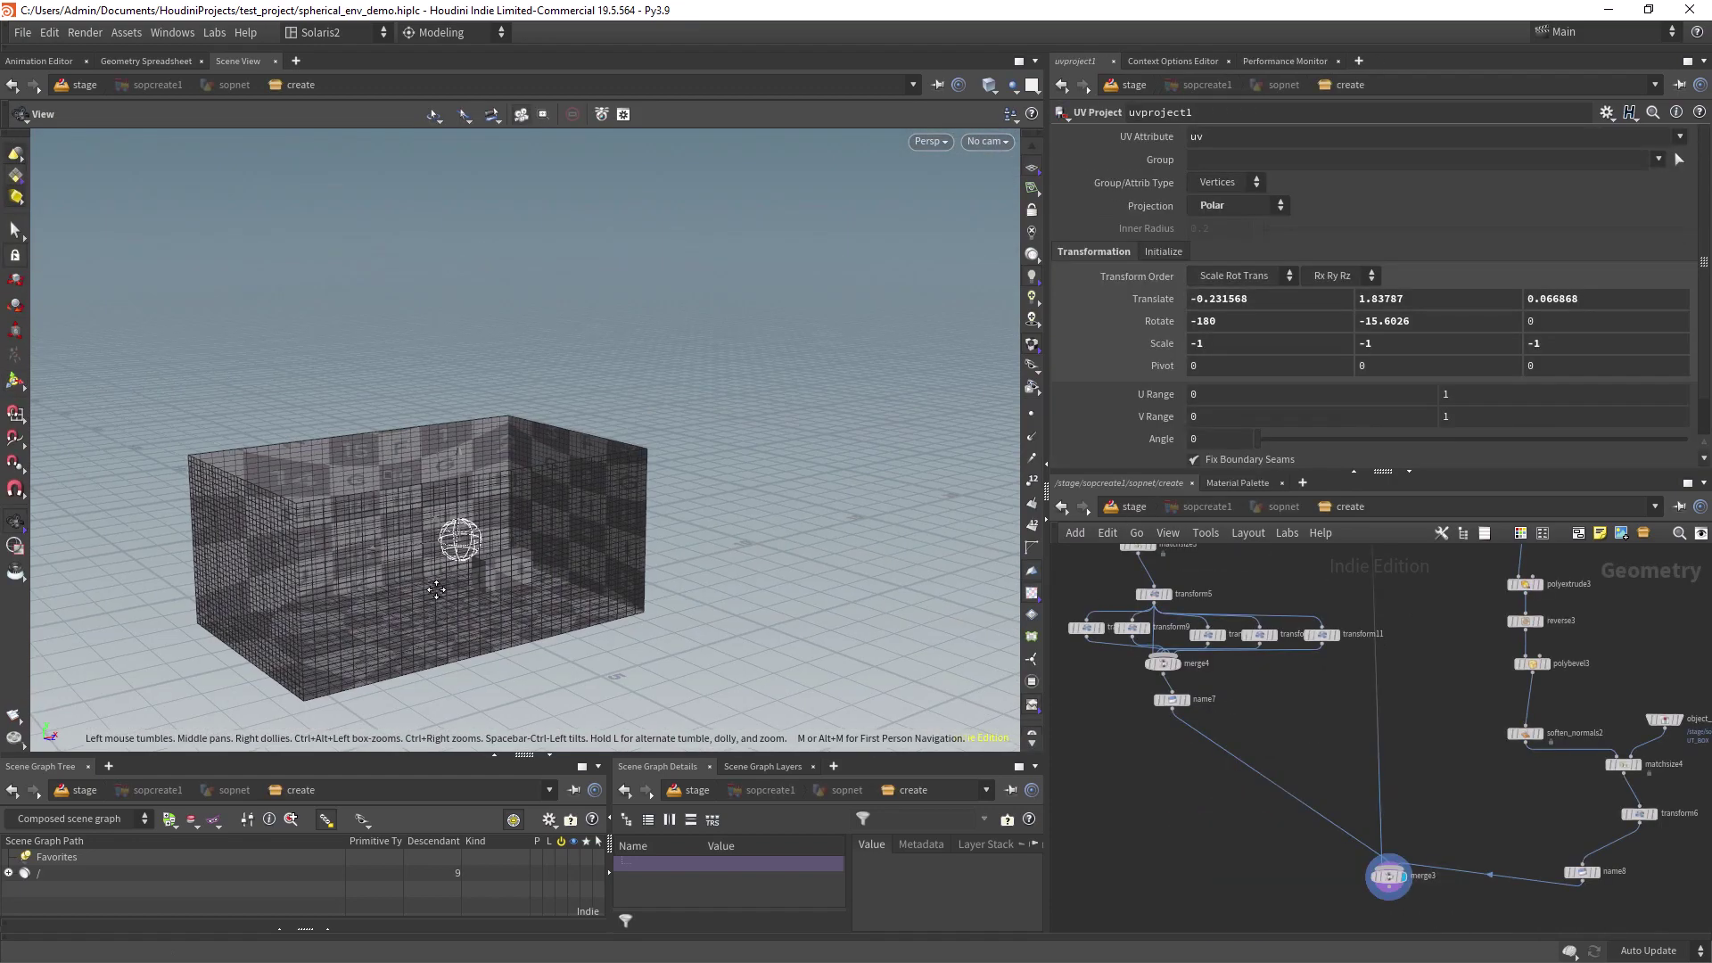
# Display uvquickshade2 and examine the room geometry with its projected texture.
pyautogui.moveTo(1301, 702); pyautogui.dragTo(1209, 682, button='right')
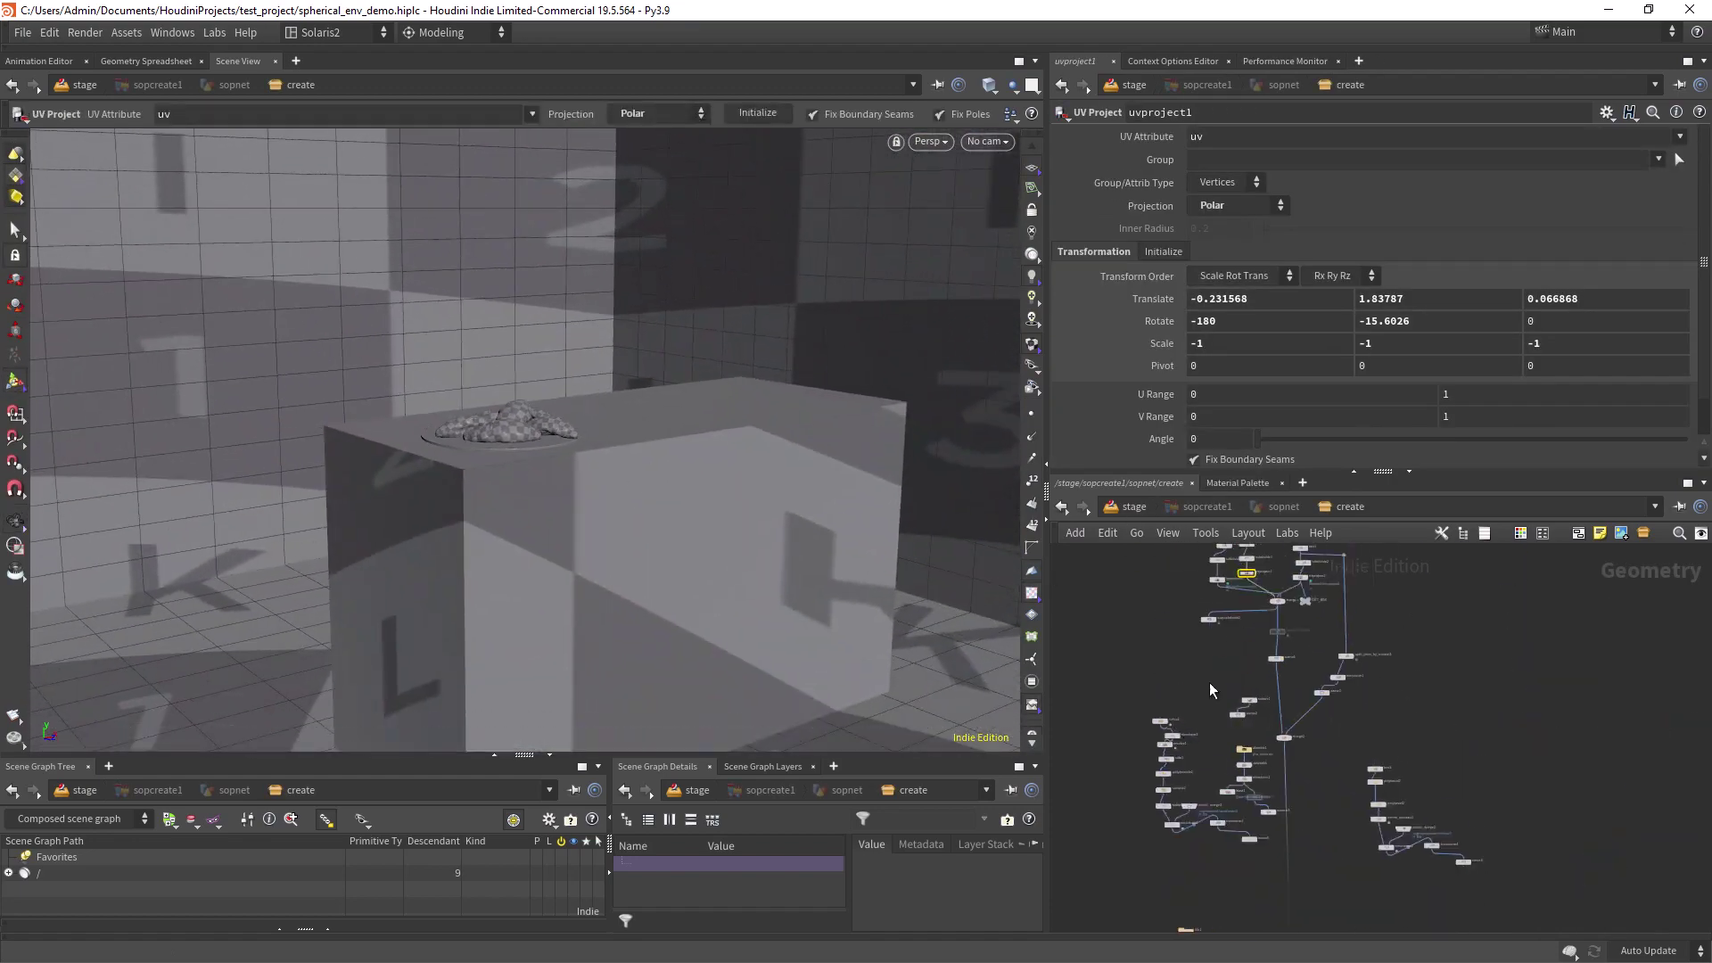
pyautogui.scroll(5, 1186, 660)
pyautogui.click(1196, 674)
pyautogui.keyDown('alt'); pyautogui.moveTo(761, 489); pyautogui.dragTo(735, 515, button='right'); pyautogui.keyUp('alt')
pyautogui.keyDown('alt'); pyautogui.moveTo(736, 515); pyautogui.dragTo(794, 526); pyautogui.keyUp('alt')
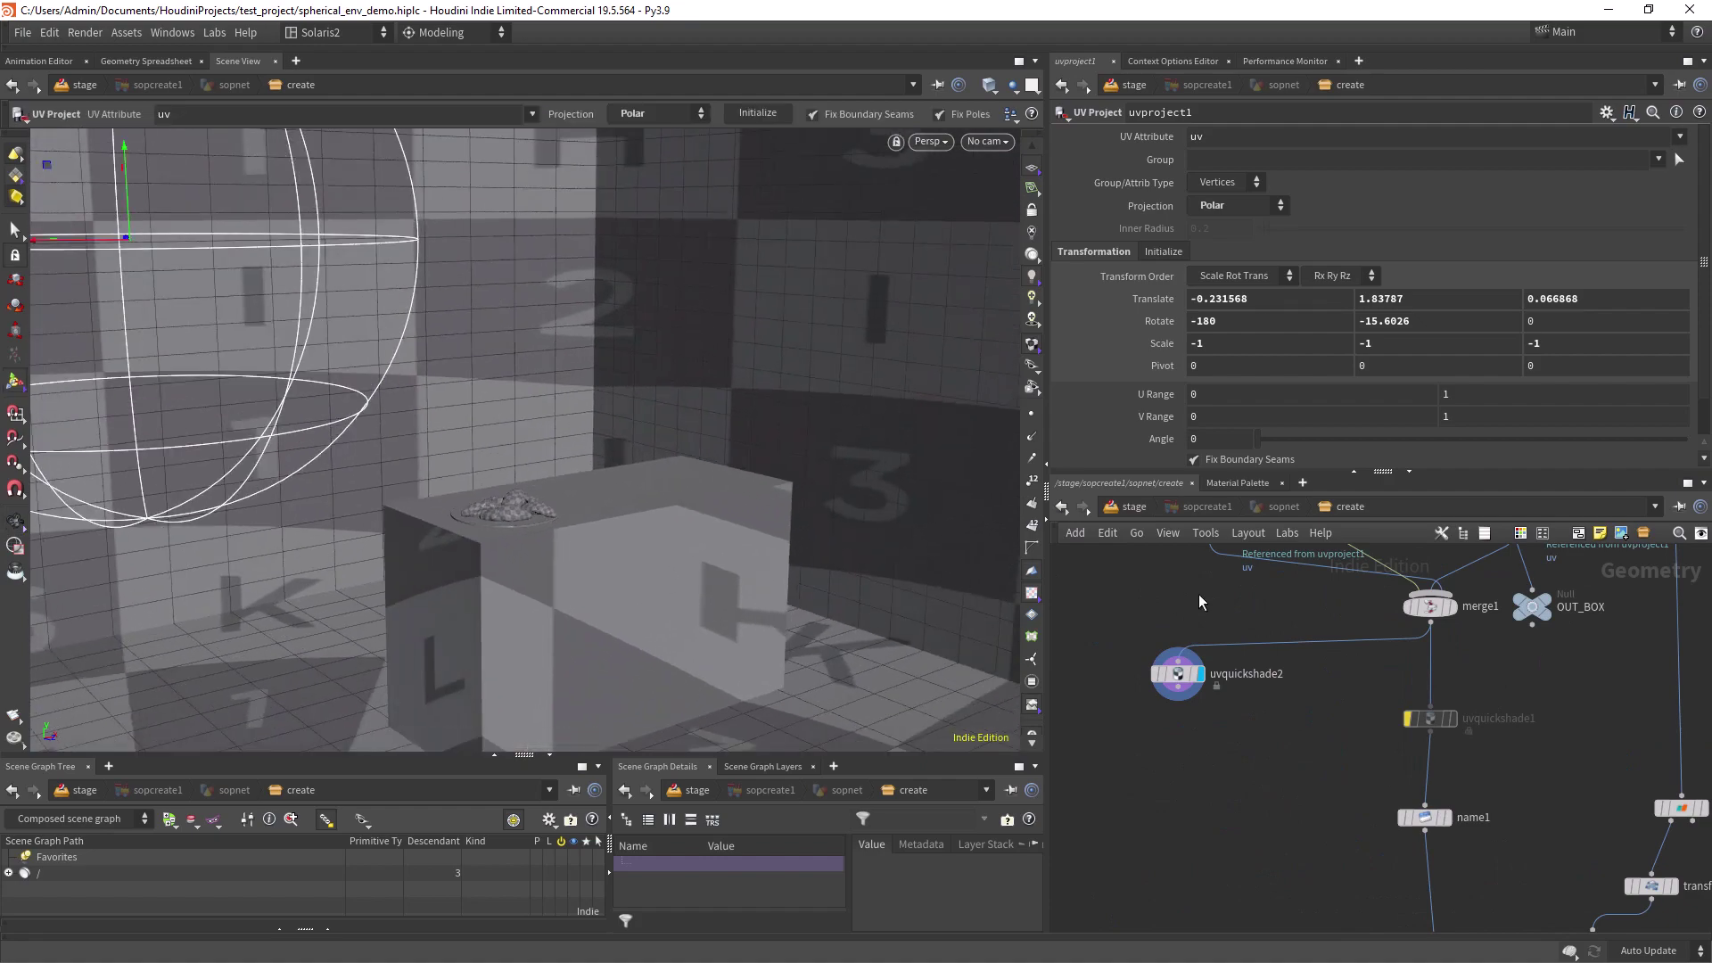
pyautogui.click(1178, 674)
pyautogui.keyDown('alt'); pyautogui.moveTo(678, 508); pyautogui.dragTo(785, 504); pyautogui.keyUp('alt')
pyautogui.keyDown('alt'); pyautogui.moveTo(785, 504); pyautogui.dragTo(691, 498, button='right'); pyautogui.keyUp('alt')
# Step the display through grid1, polyextrude1 and subdivide1, showing the subdivided room with wireframe over shading.
pyautogui.moveTo(1329, 580); pyautogui.dragTo(1280, 815, button='middle')
pyautogui.click(1293, 595)
pyautogui.keyDown('alt'); pyautogui.moveTo(776, 539); pyautogui.dragTo(785, 536); pyautogui.keyUp('alt')
pyautogui.click(1324, 596)
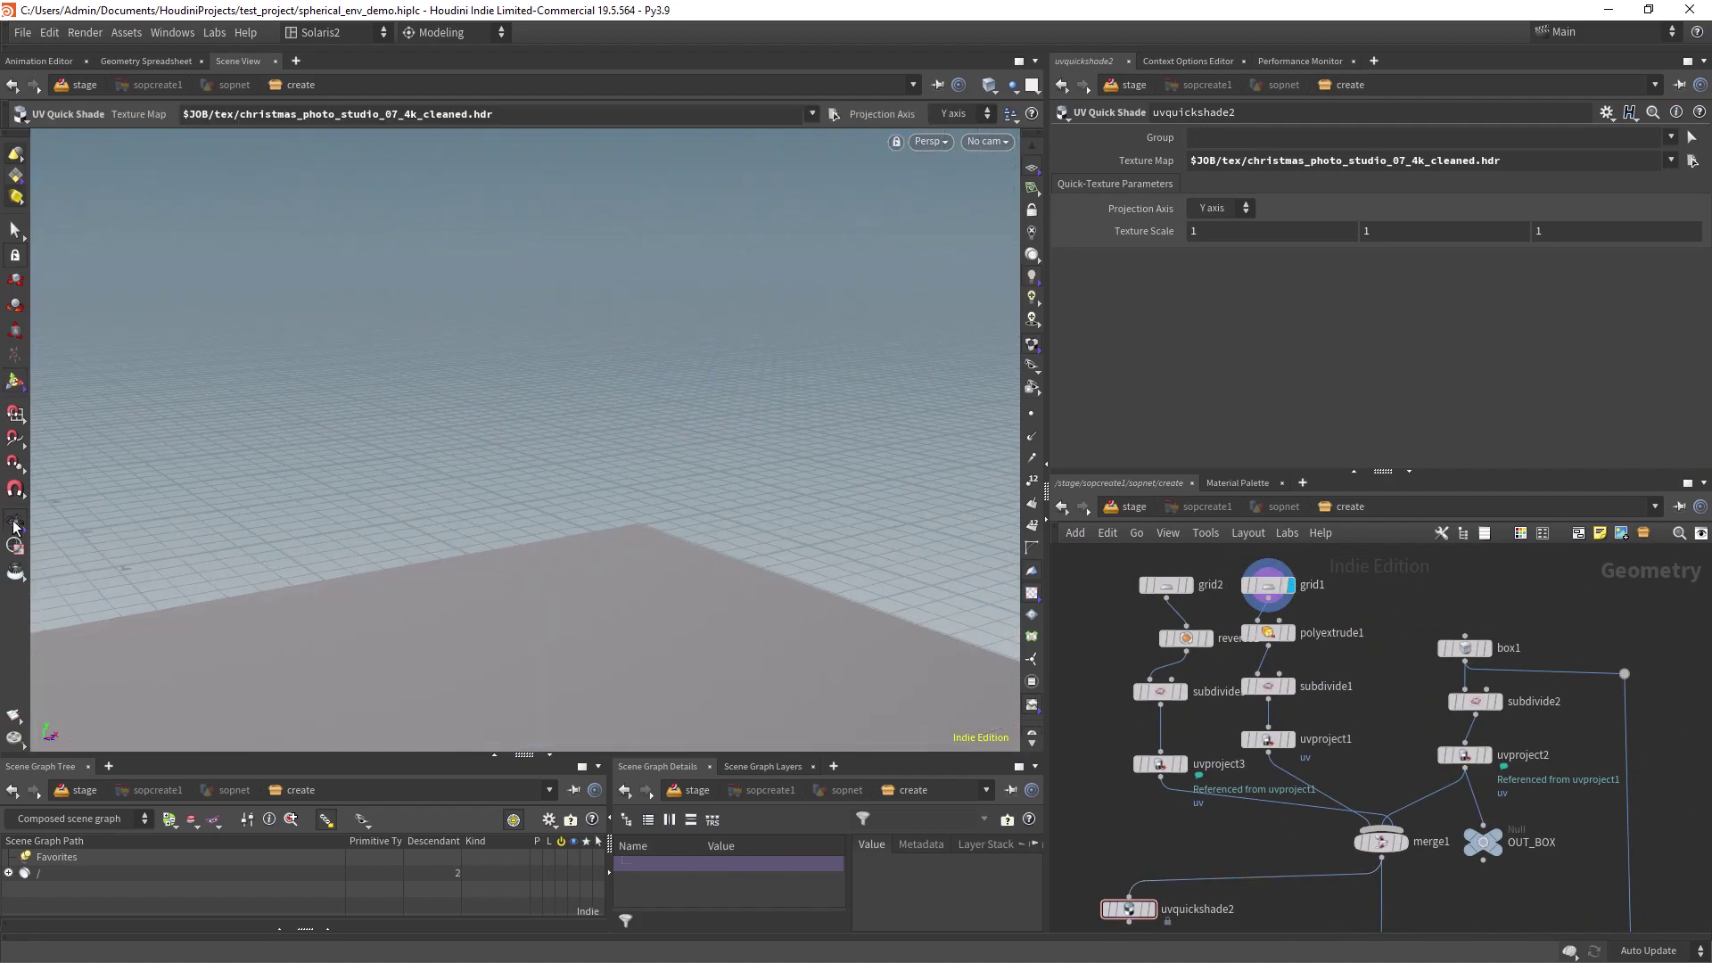
pyautogui.click(1292, 633)
pyautogui.click(1300, 657)
pyautogui.hotkey('shift', 'w')
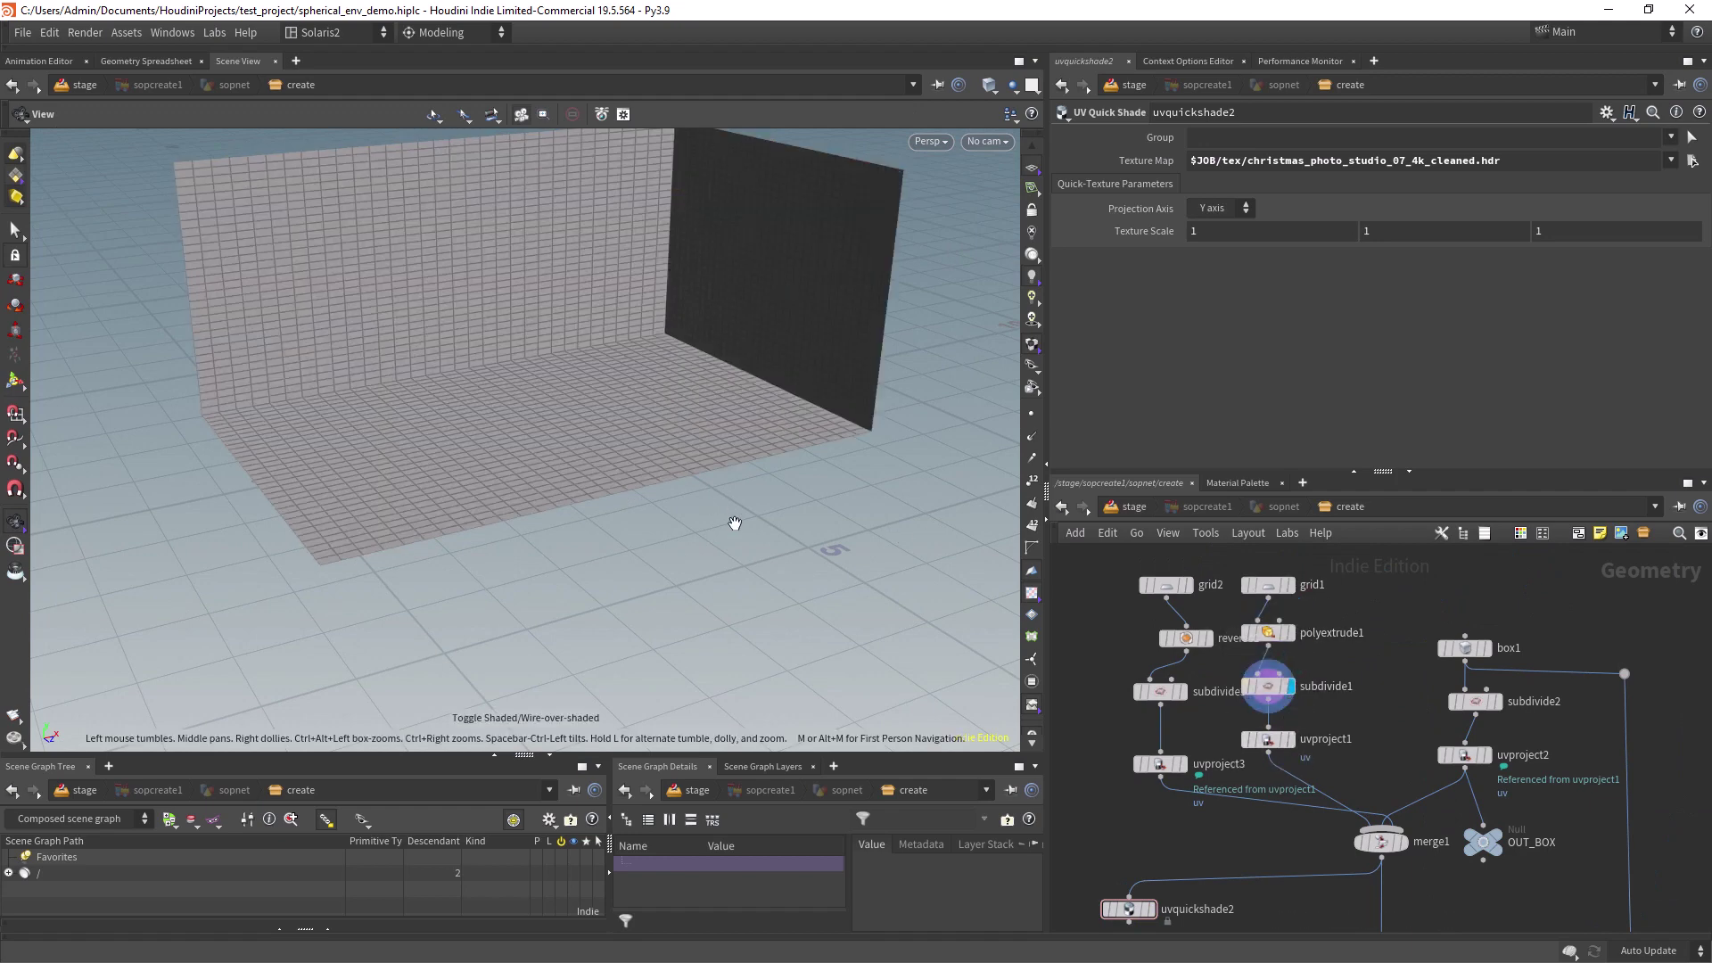
# Display and select uvproject1, try moving its polar projection handle vertically, and undo the move.
pyautogui.click(1300, 712)
pyautogui.click(1276, 740)
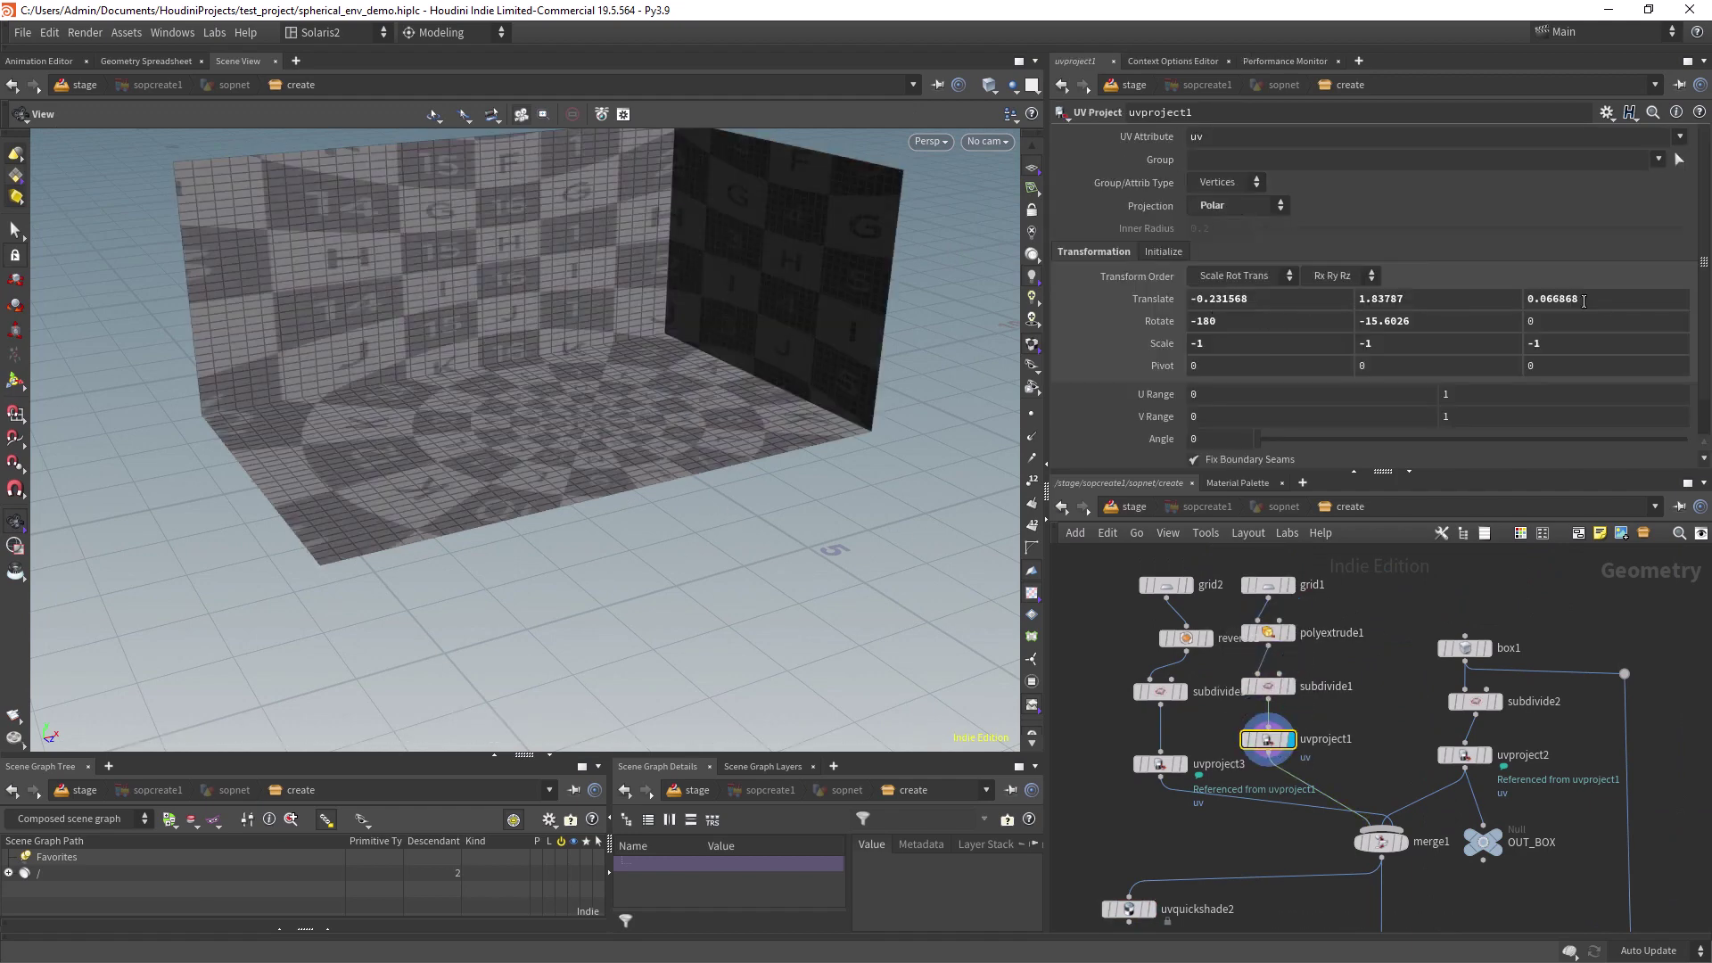
pyautogui.press('Return')
pyautogui.moveTo(596, 245); pyautogui.dragTo(594, 225)
pyautogui.hotkey('ctrl', 'z')
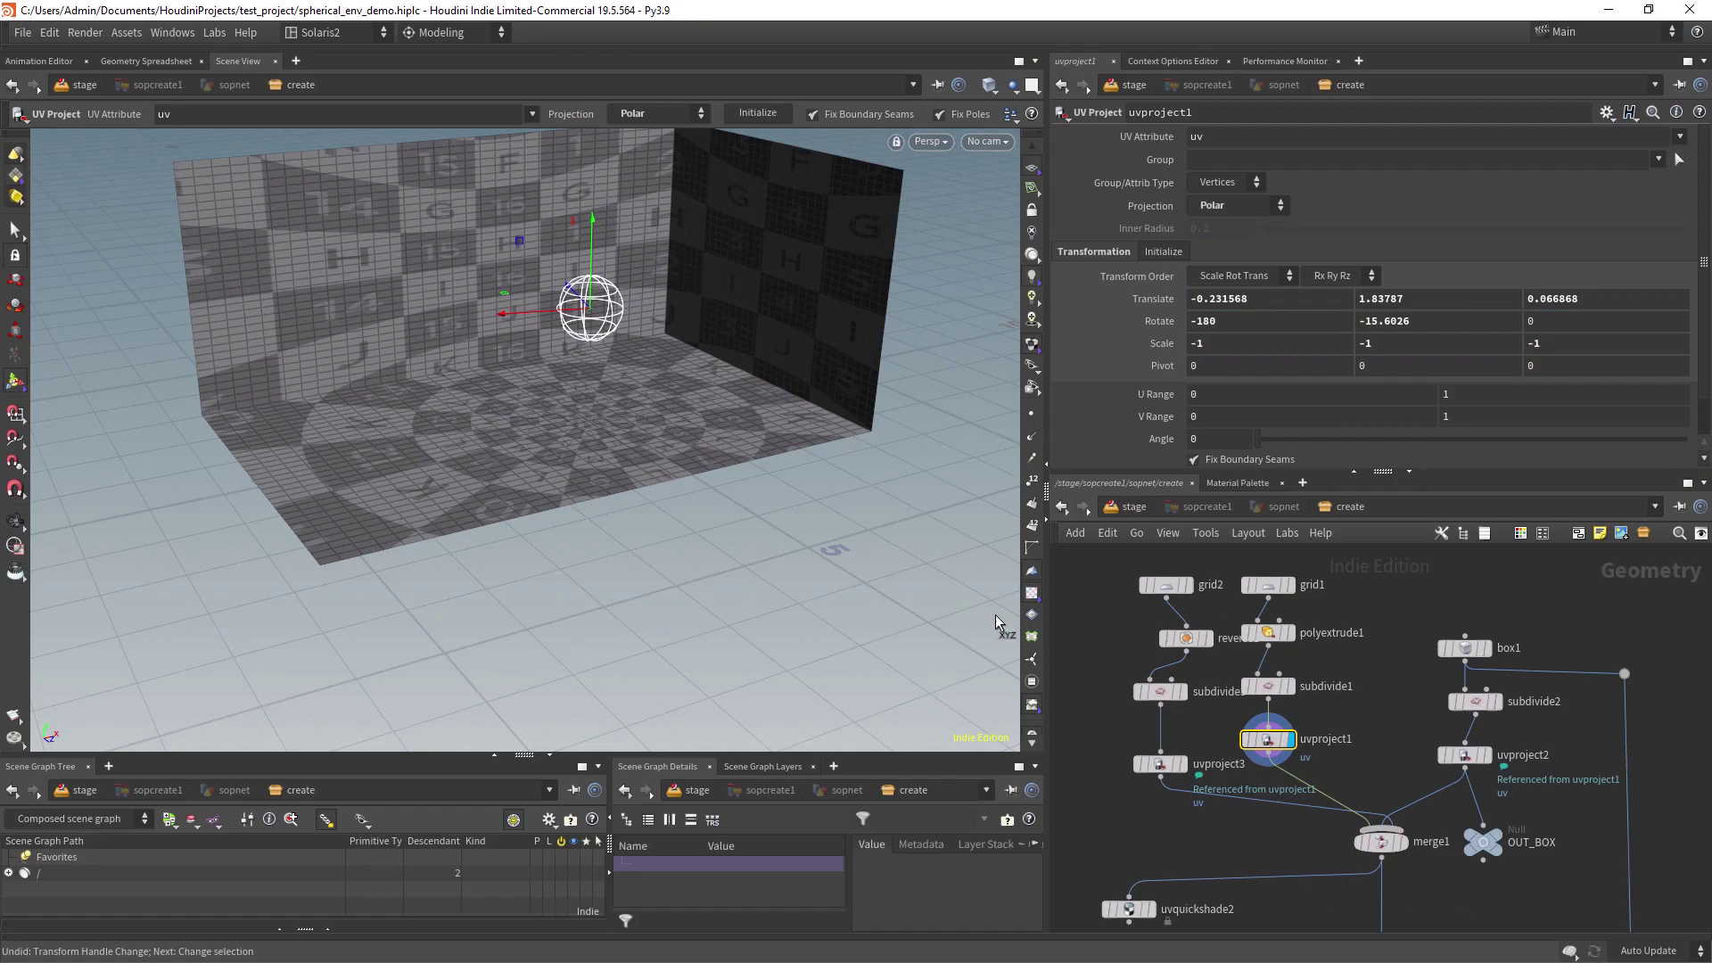
# Display uvquickshade2 without wireframe, try shifting the uvproject1 projection handle, and undo the shift.
pyautogui.click(1149, 909)
pyautogui.keyDown('alt'); pyautogui.moveTo(603, 250); pyautogui.dragTo(740, 357, button='right'); pyautogui.keyUp('alt')
pyautogui.moveTo(481, 330)
pyautogui.keyDown('alt'); pyautogui.mouseDown()
pyautogui.moveTo(606, 339)
pyautogui.moveTo(622, 362)
pyautogui.mouseUp(); pyautogui.keyUp('alt')
pyautogui.hotkey('shift', 'w')
pyautogui.moveTo(585, 257); pyautogui.dragTo(718, 528)
pyautogui.hotkey('ctrl', 'z')
# Return to the stage network, display materiallibrary1 and examine the textured island with the plate.
pyautogui.hotkey('space', 'f')
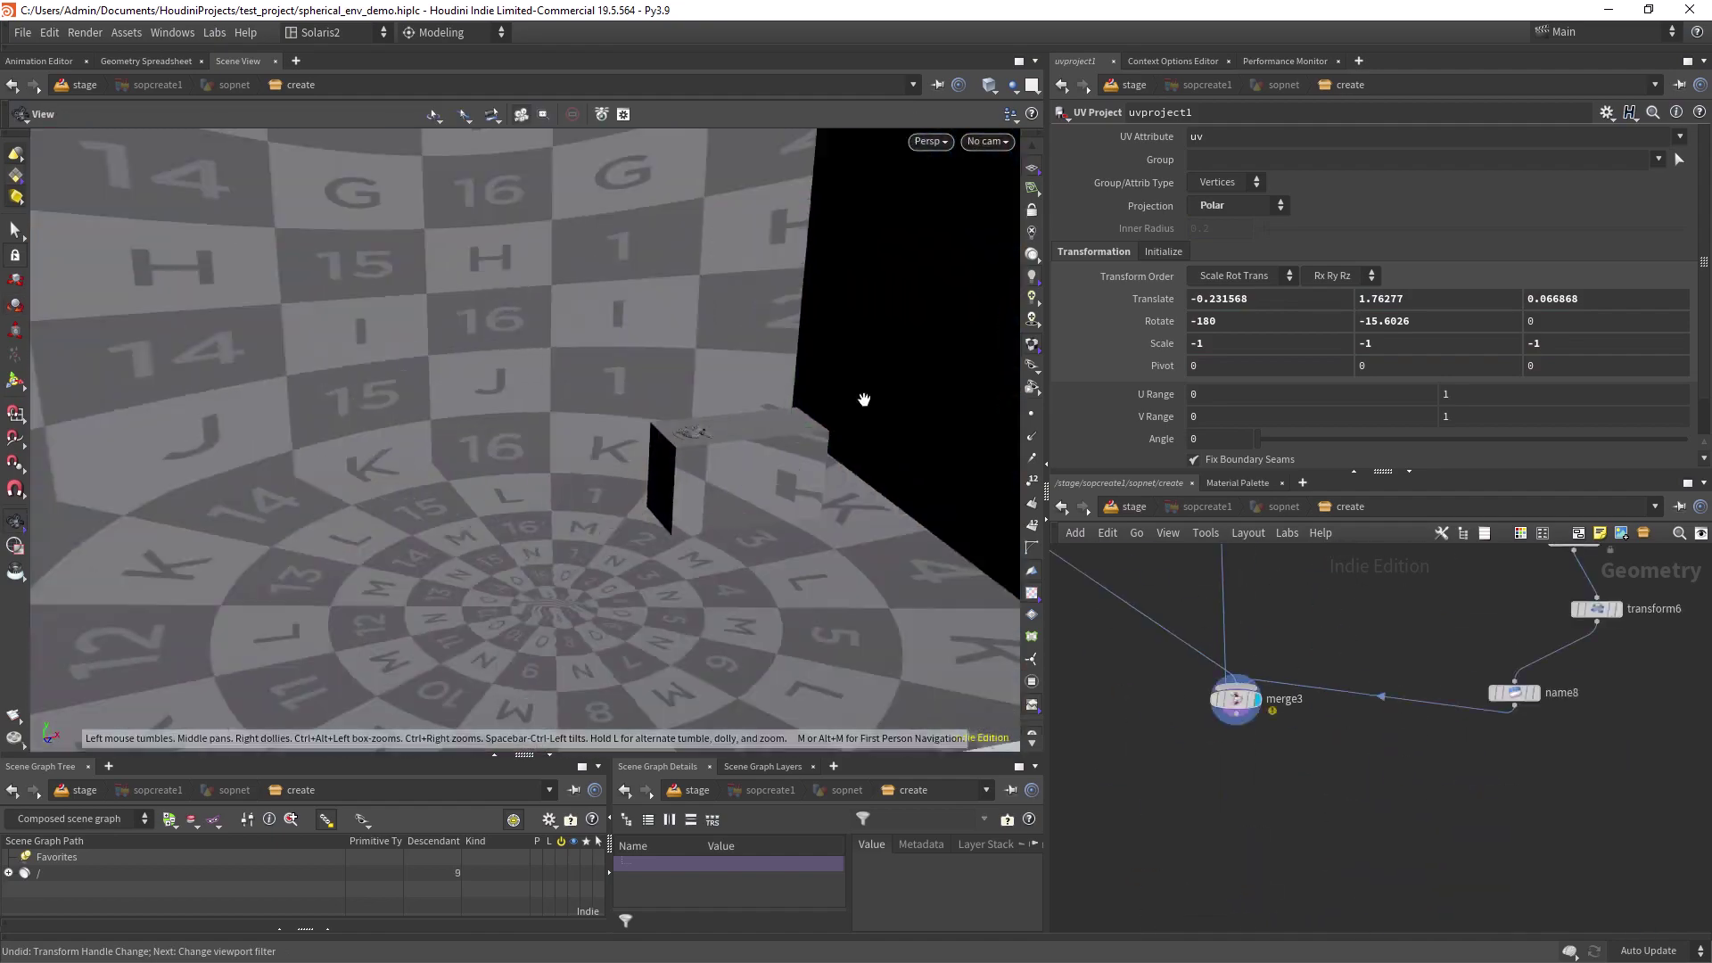
pyautogui.scroll(5, 749, 412)
pyautogui.scroll(3, 684, 506)
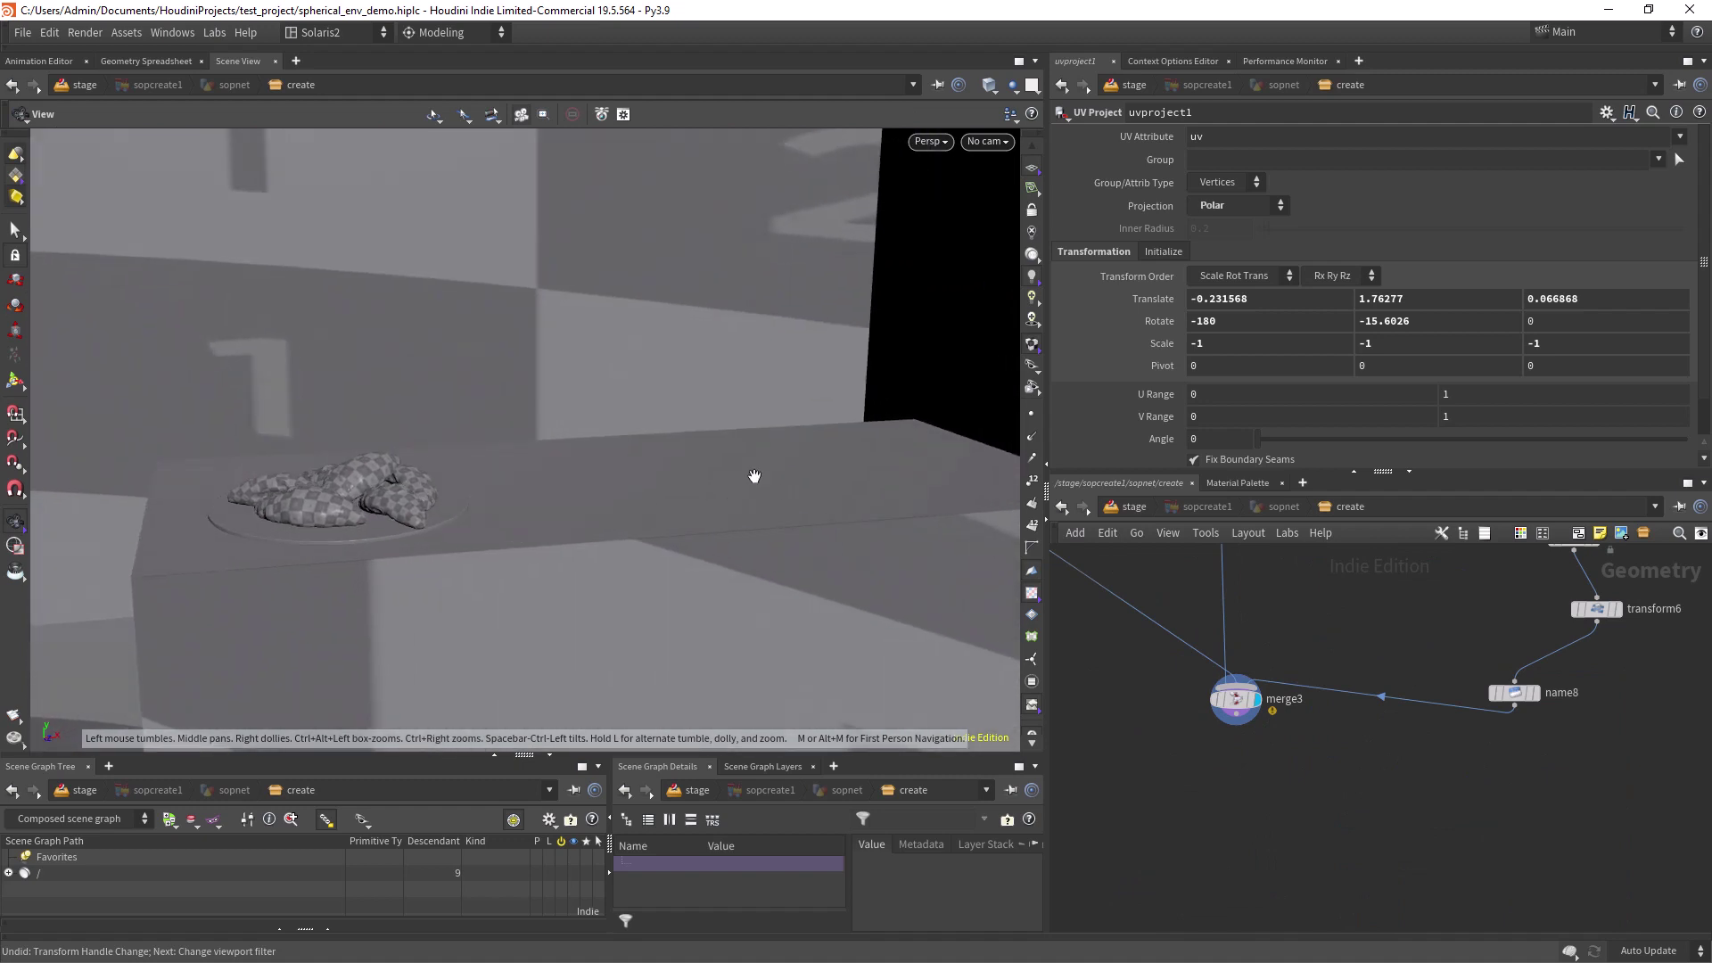
pyautogui.click(1134, 509)
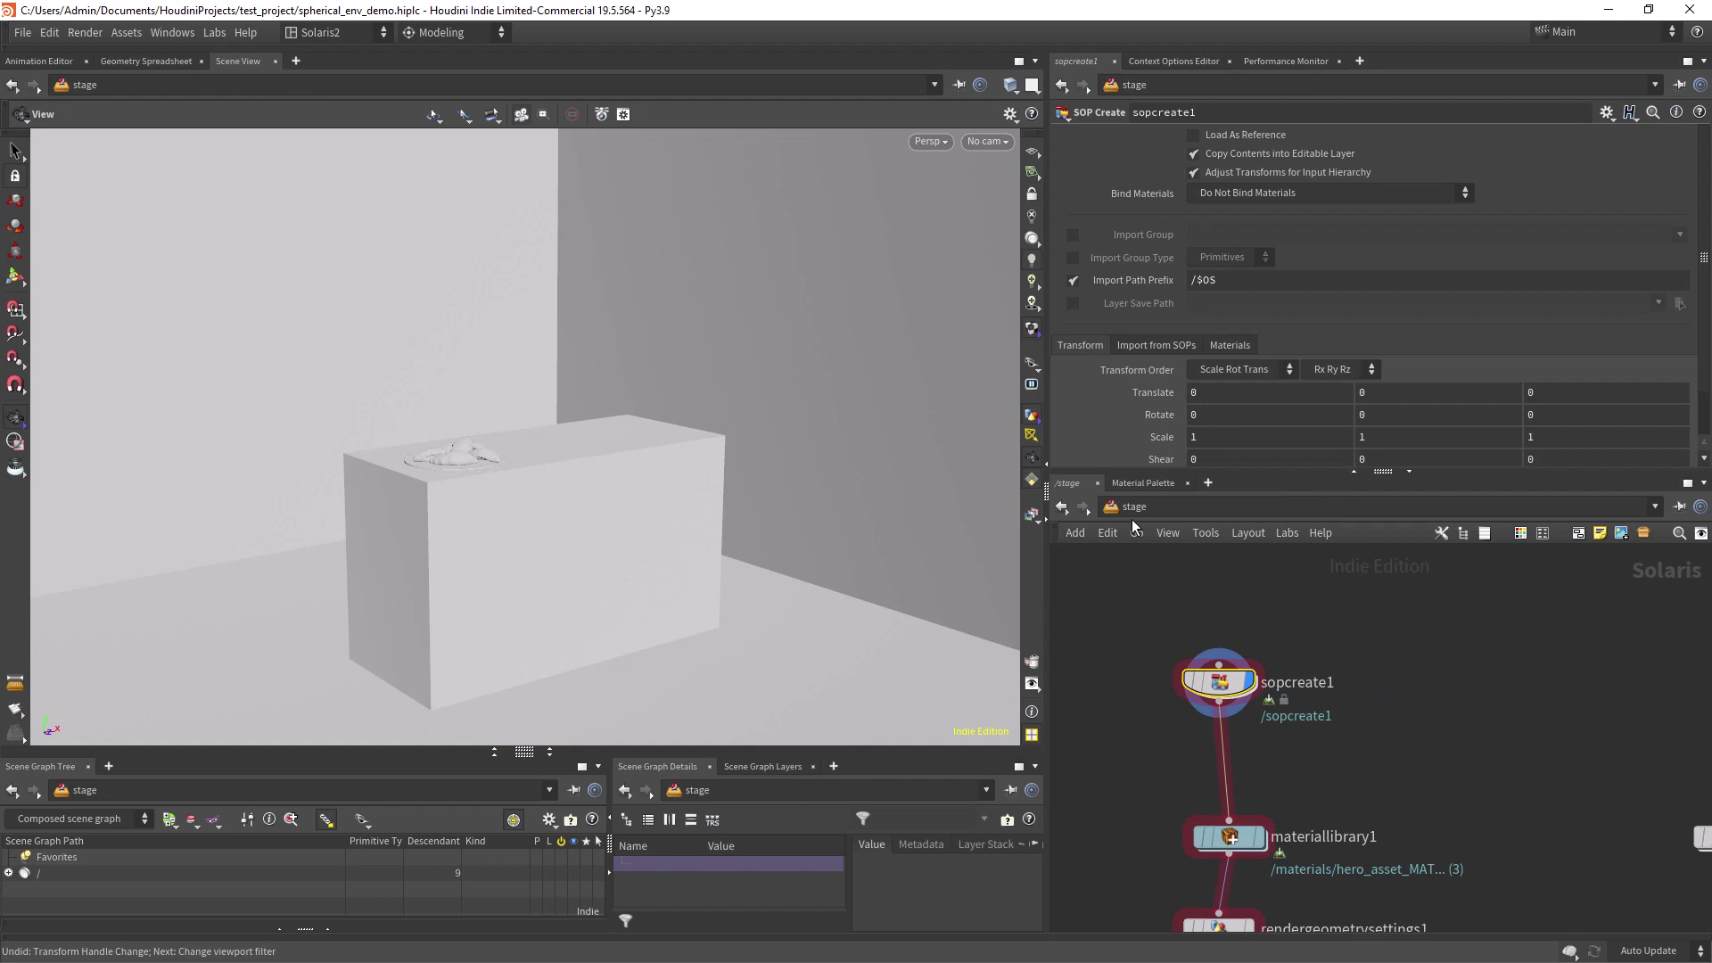
pyautogui.scroll(-2, 1394, 661)
pyautogui.moveTo(1346, 719); pyautogui.dragTo(1273, 640, button='middle')
pyautogui.scroll(1, 1274, 671)
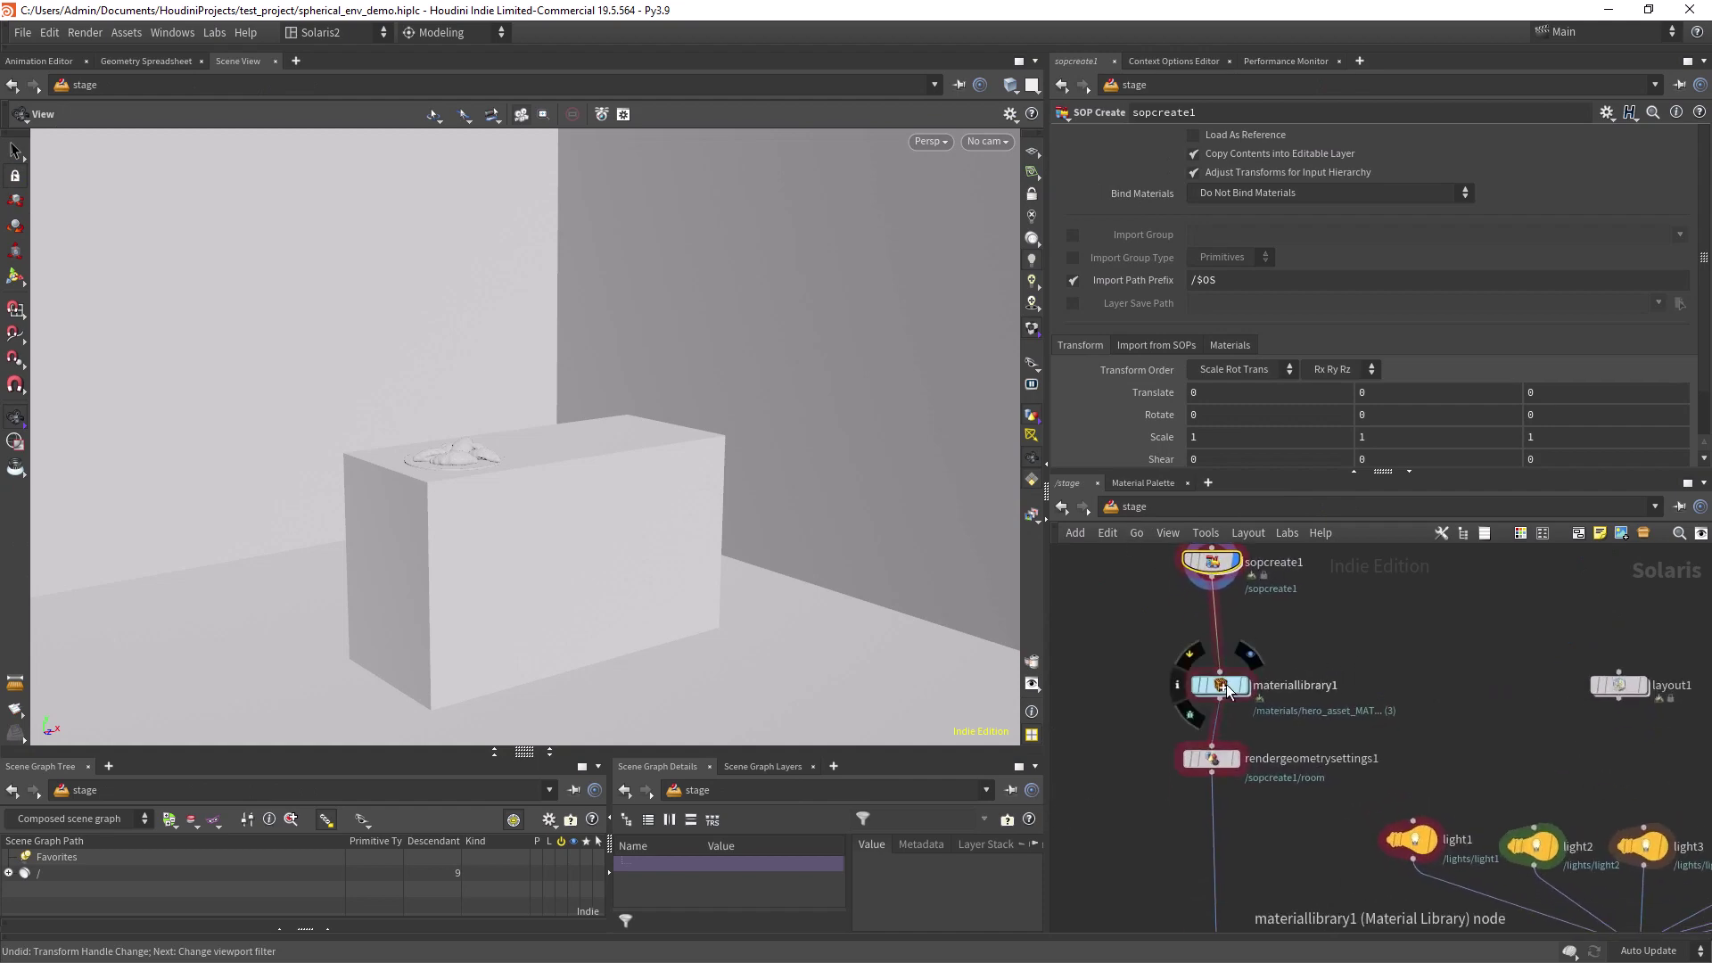
pyautogui.click(1251, 660)
pyautogui.moveTo(556, 520); pyautogui.dragTo(681, 501, button='right')
pyautogui.moveTo(681, 500); pyautogui.dragTo(681, 546)
pyautogui.scroll(-3, 1300, 745)
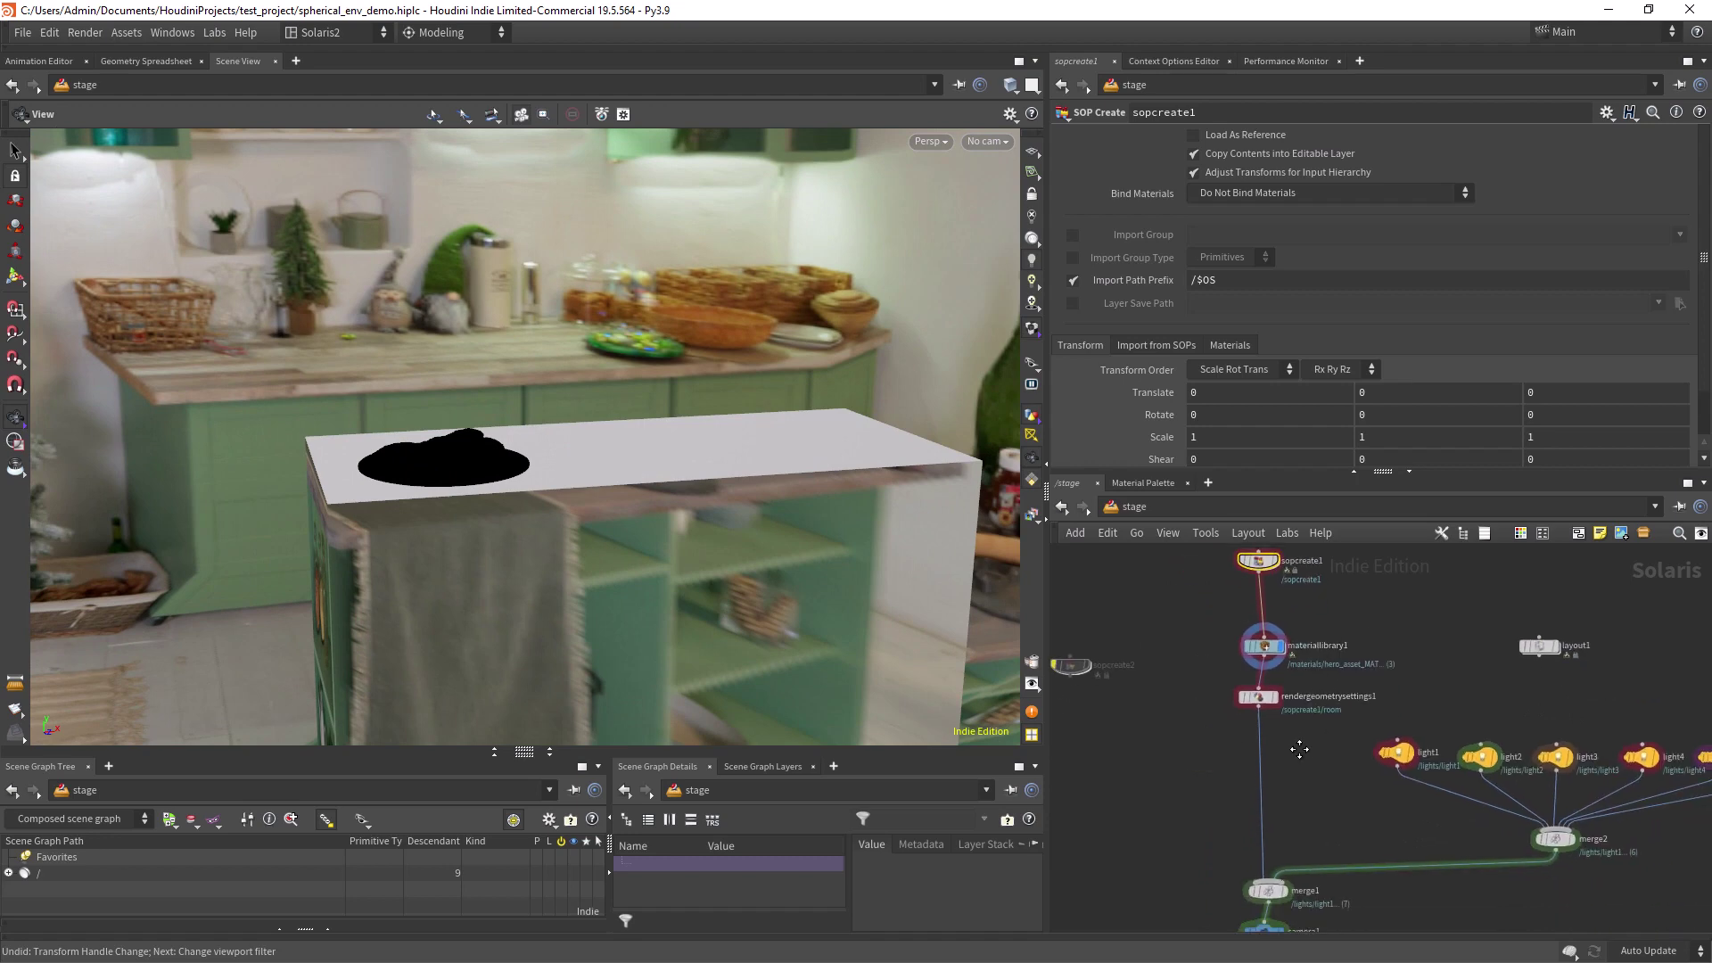
# Display rendergeometrysettings1 and inspect its *room primitives pattern and -primary render visibility.
pyautogui.click(1244, 682)
pyautogui.scroll(6, 1244, 683)
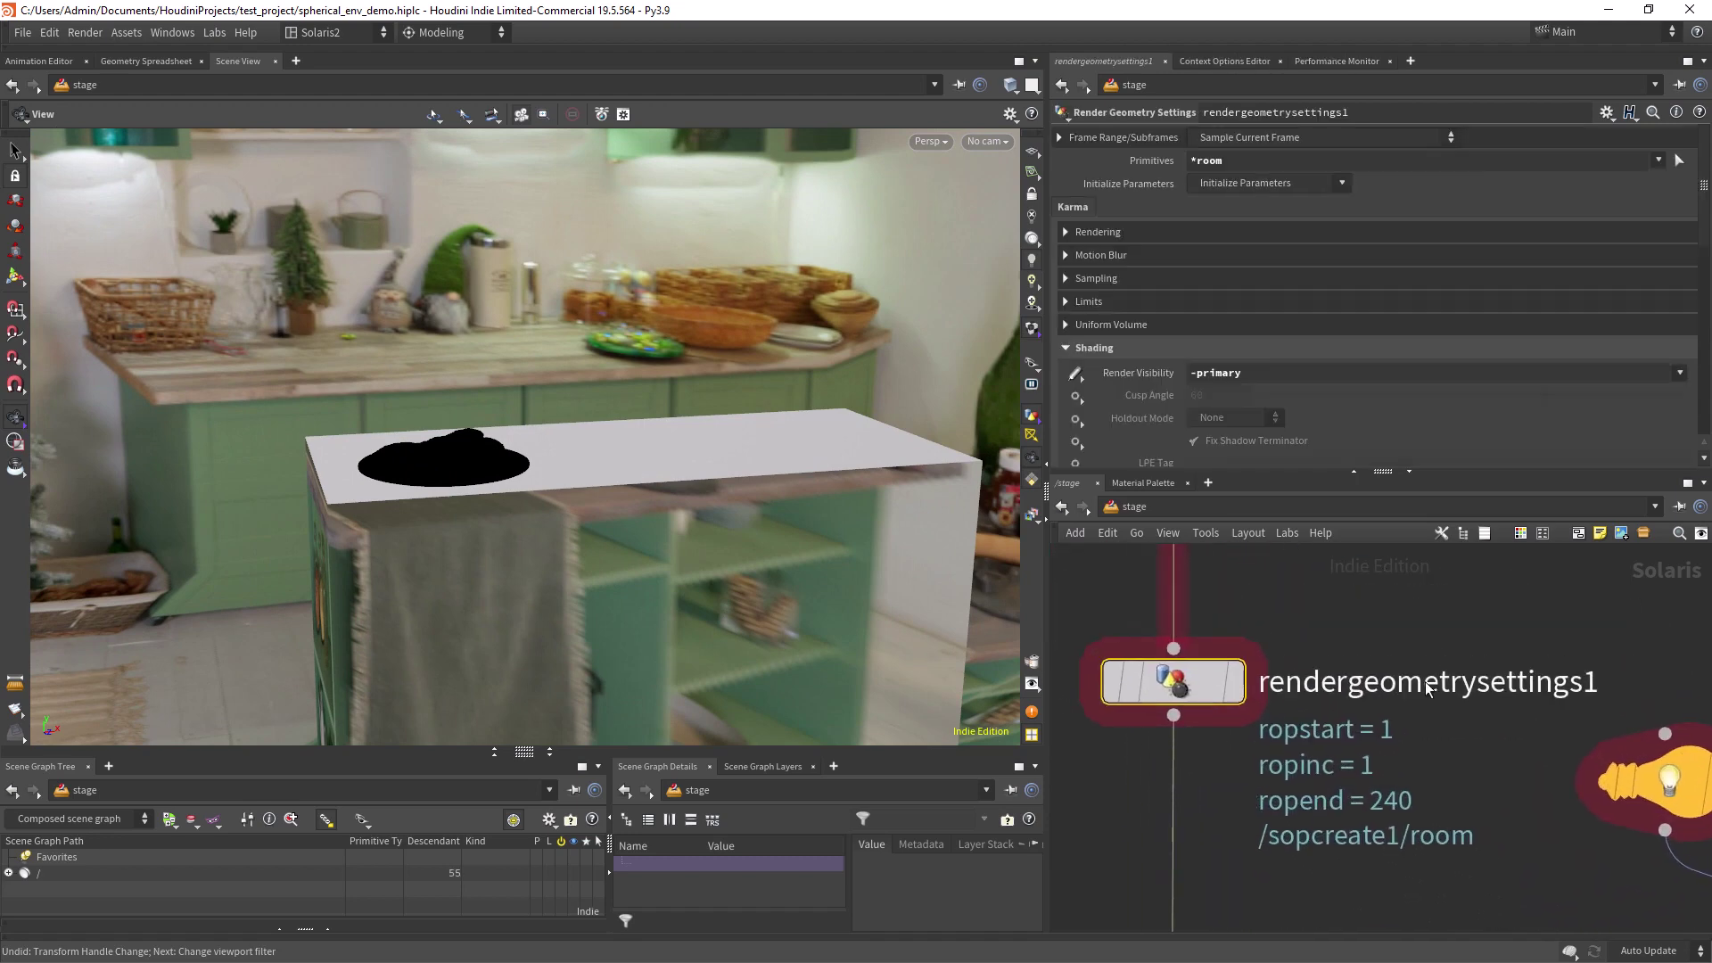
pyautogui.click(1236, 682)
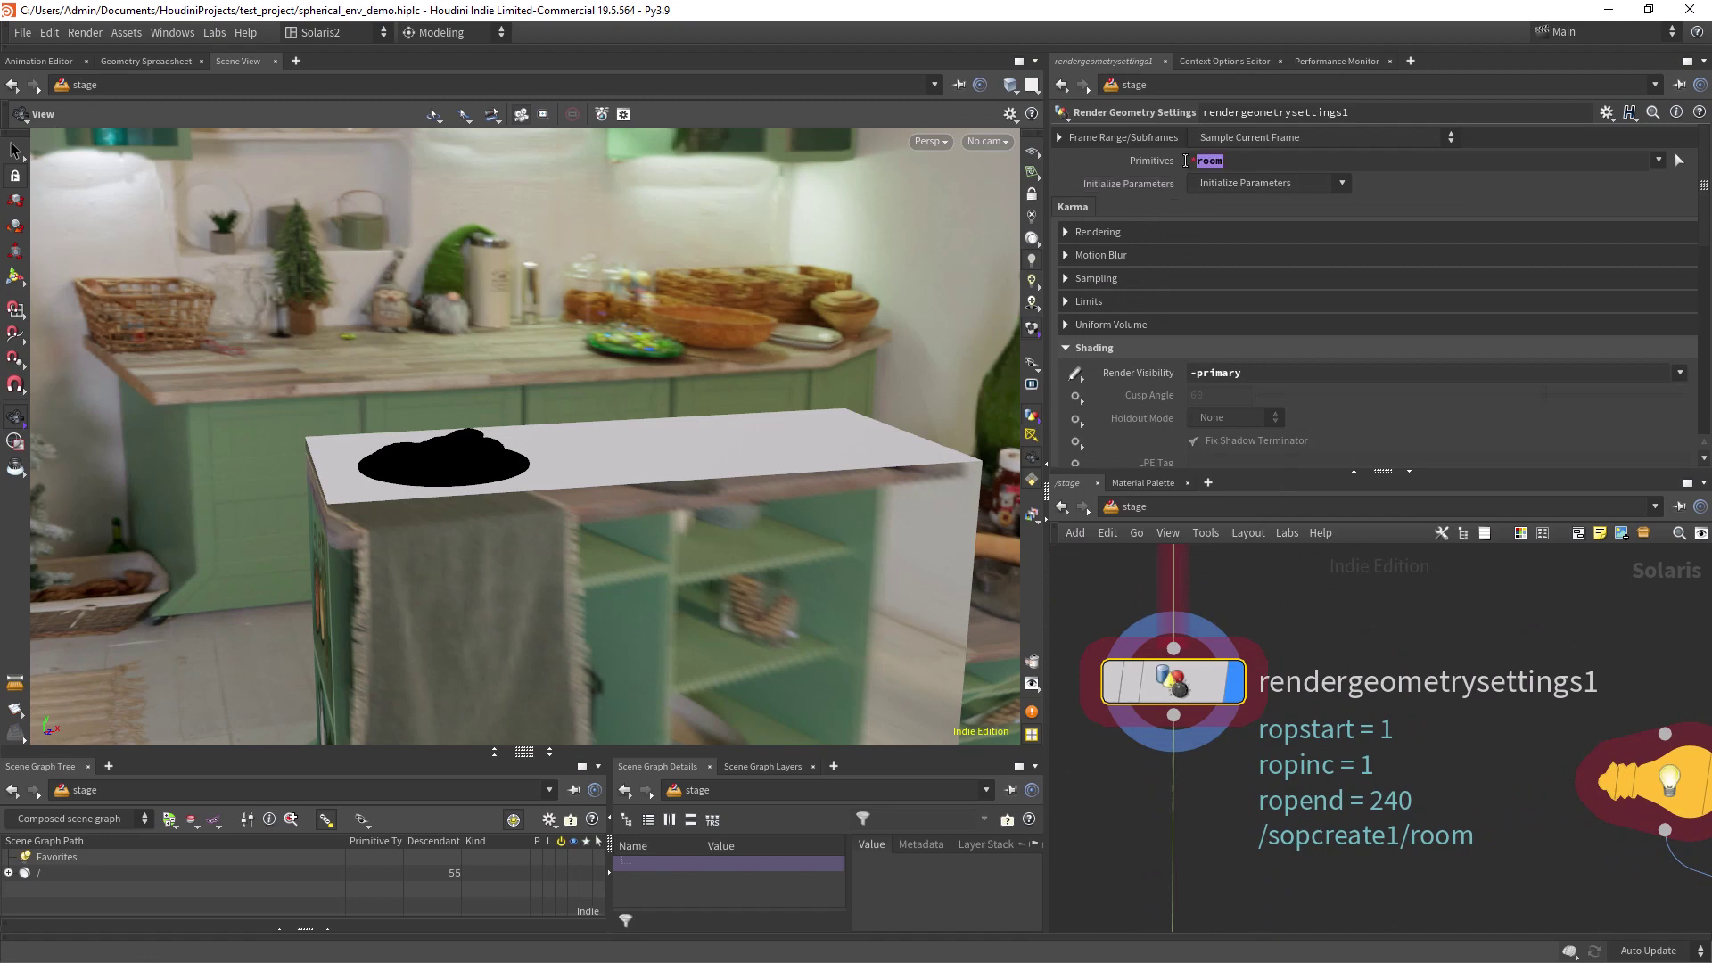
pyautogui.moveTo(1186, 161); pyautogui.dragTo(1179, 162)
pyautogui.moveTo(1253, 374); pyautogui.dragTo(1170, 387)
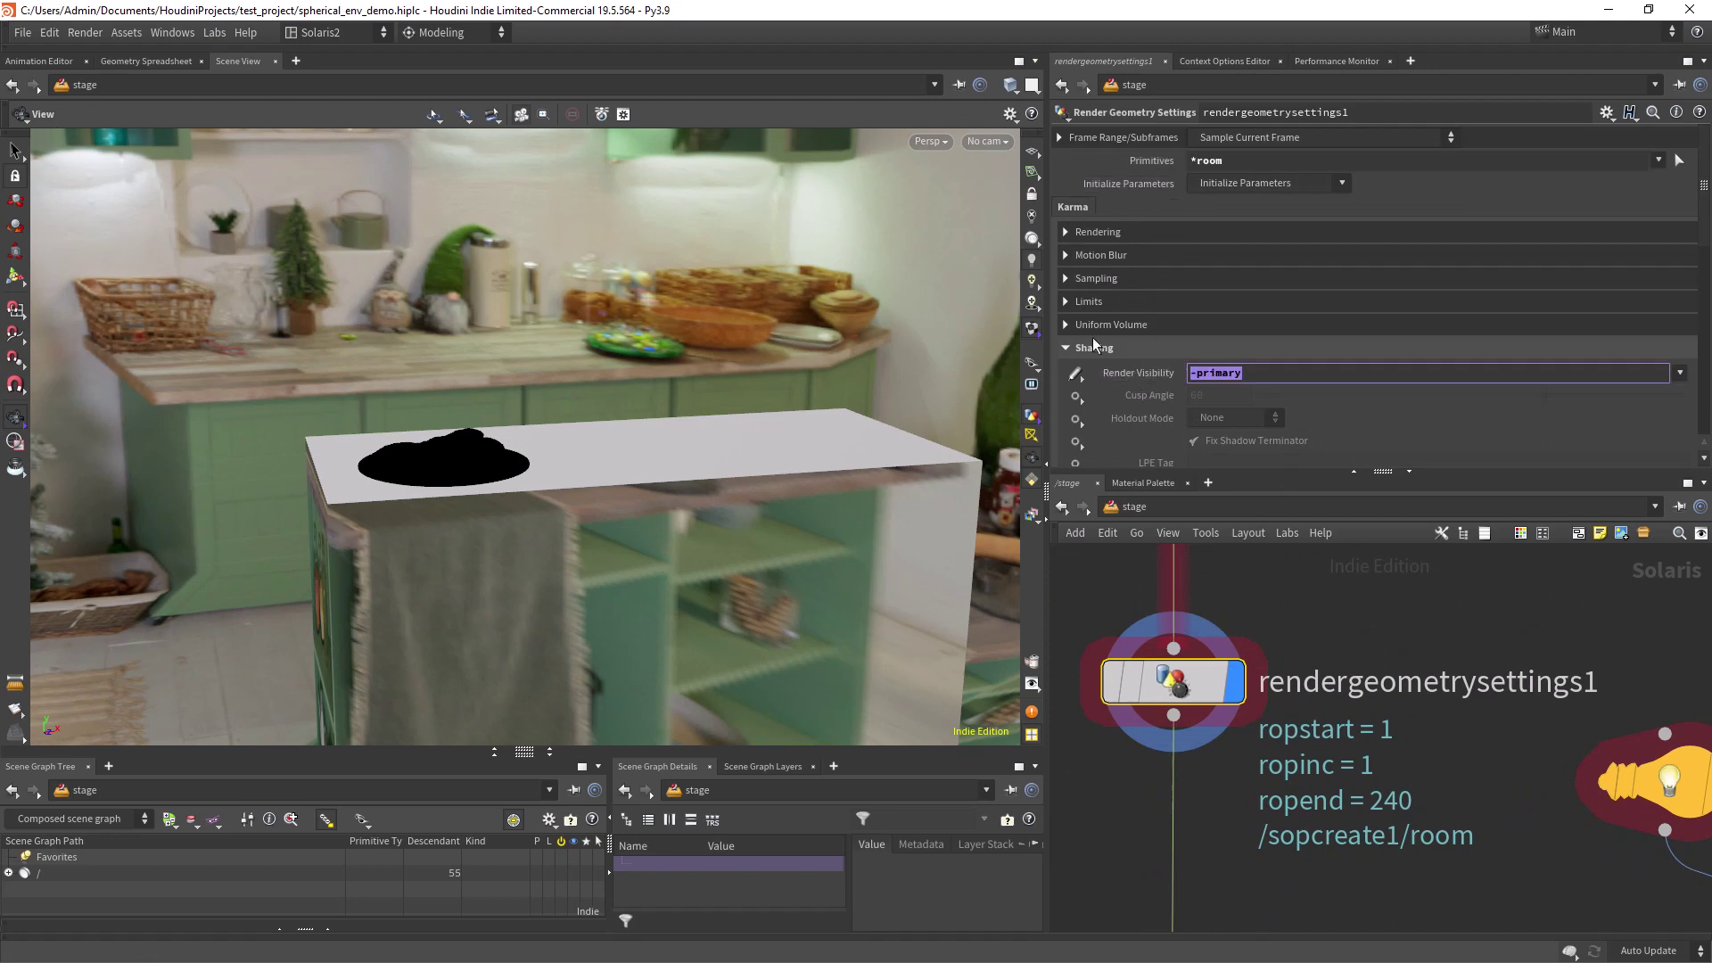
# Preview the rendergeometrysettings1 result in Karma and switch the viewport back to Houdini GL.
pyautogui.click(936, 142)
pyautogui.click(958, 233)
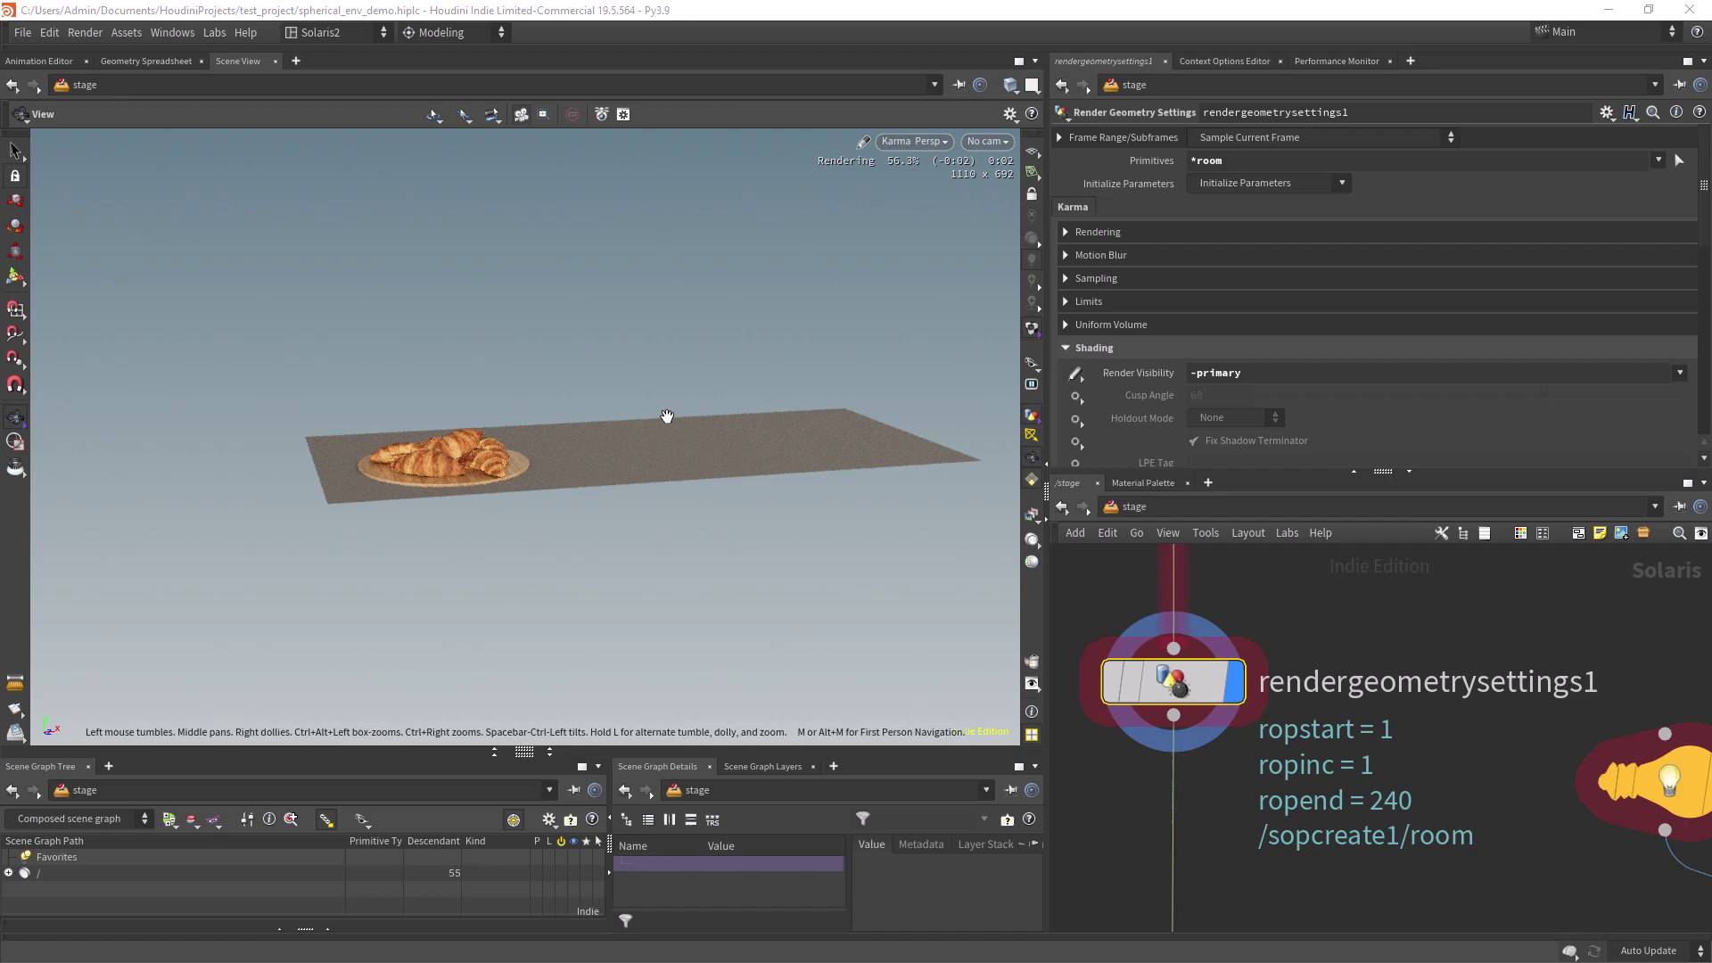
pyautogui.click(914, 141)
pyautogui.click(946, 210)
pyautogui.scroll(-5, 1226, 700)
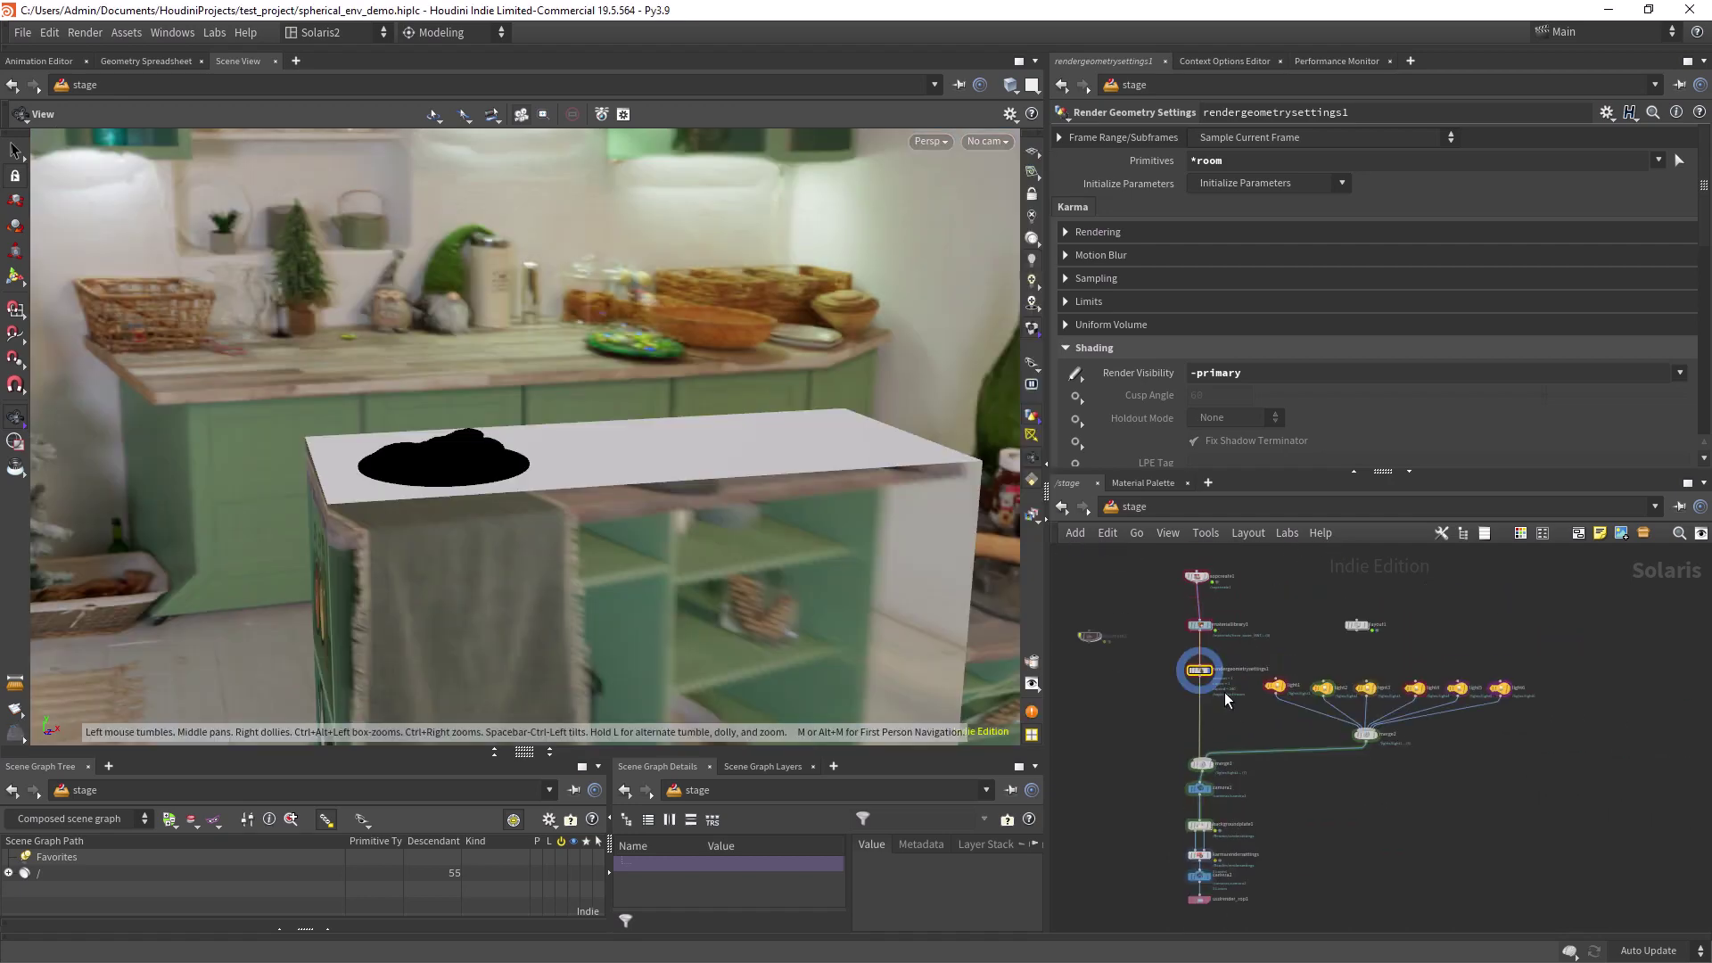
pyautogui.scroll(2, 1225, 701)
# Render a closer view of the croissant plate in Karma and return the viewport to Houdini GL.
pyautogui.click(214, 32)
pyautogui.click(239, 101)
pyautogui.click(929, 142)
pyautogui.click(937, 230)
pyautogui.click(928, 143)
pyautogui.click(926, 214)
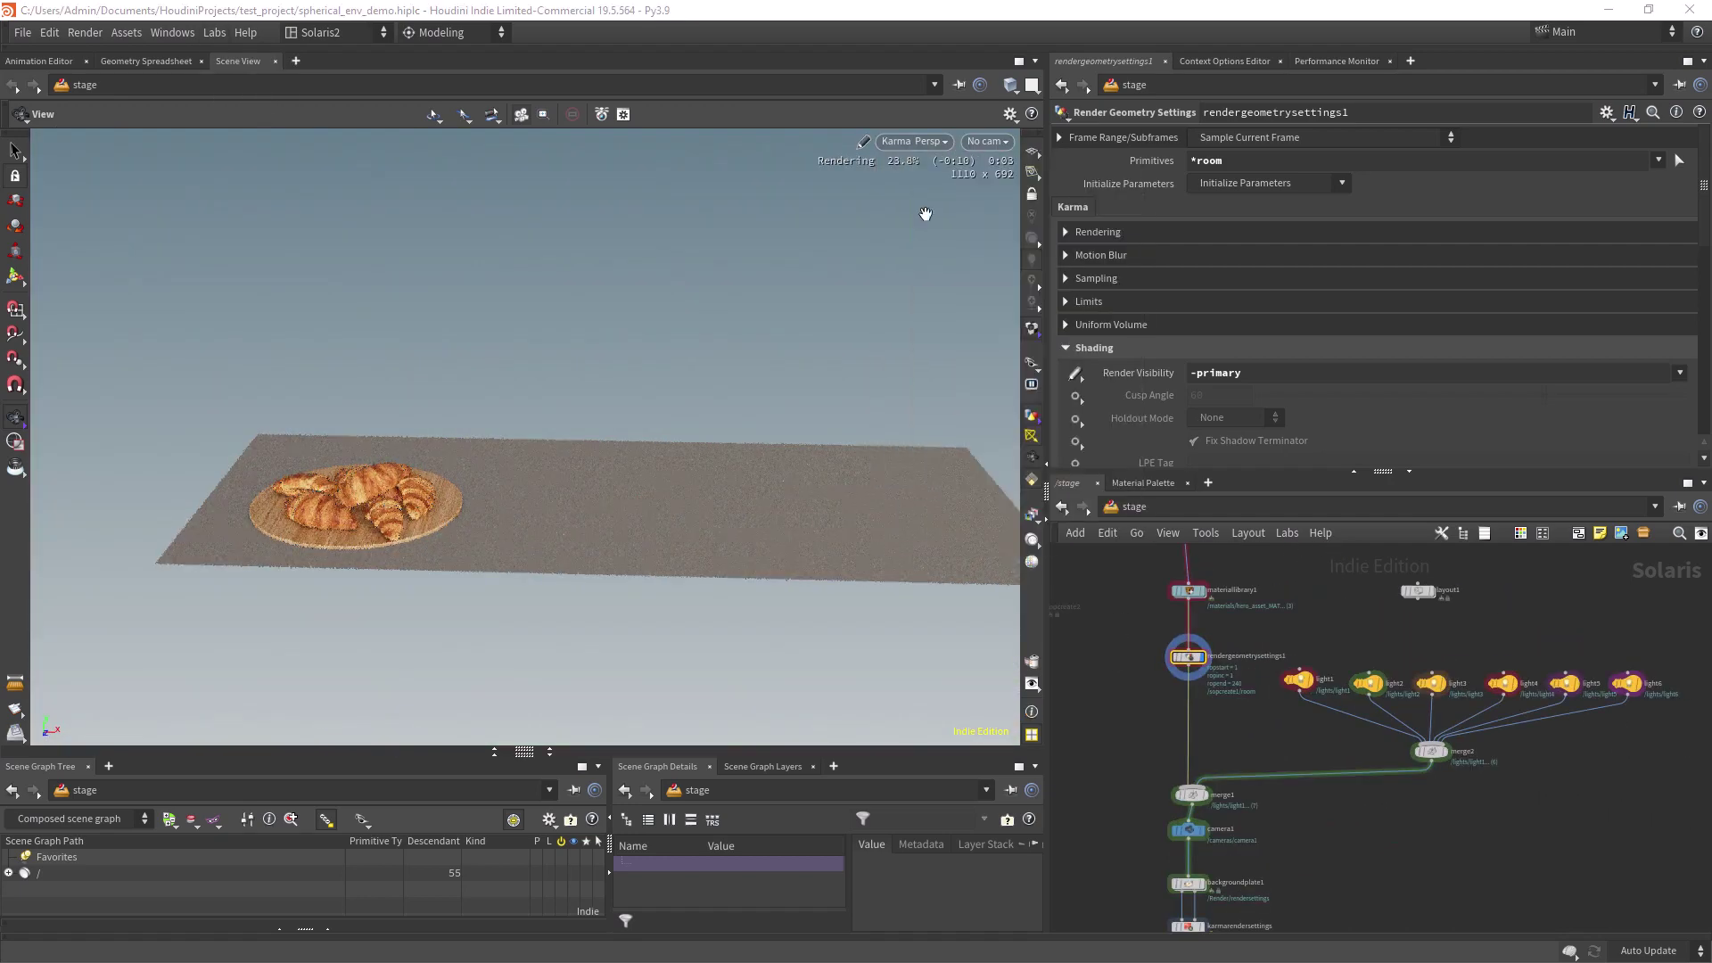
# Display merge1 to include the lights, preview it in Karma, and return the viewport to Houdini GL.
pyautogui.moveTo(1240, 674); pyautogui.dragTo(1234, 776, button='middle')
pyautogui.scroll(3, 1244, 691)
pyautogui.moveTo(1265, 700); pyautogui.dragTo(1265, 433, button='middle')
pyautogui.click(1192, 713)
pyautogui.click(918, 141)
pyautogui.click(919, 236)
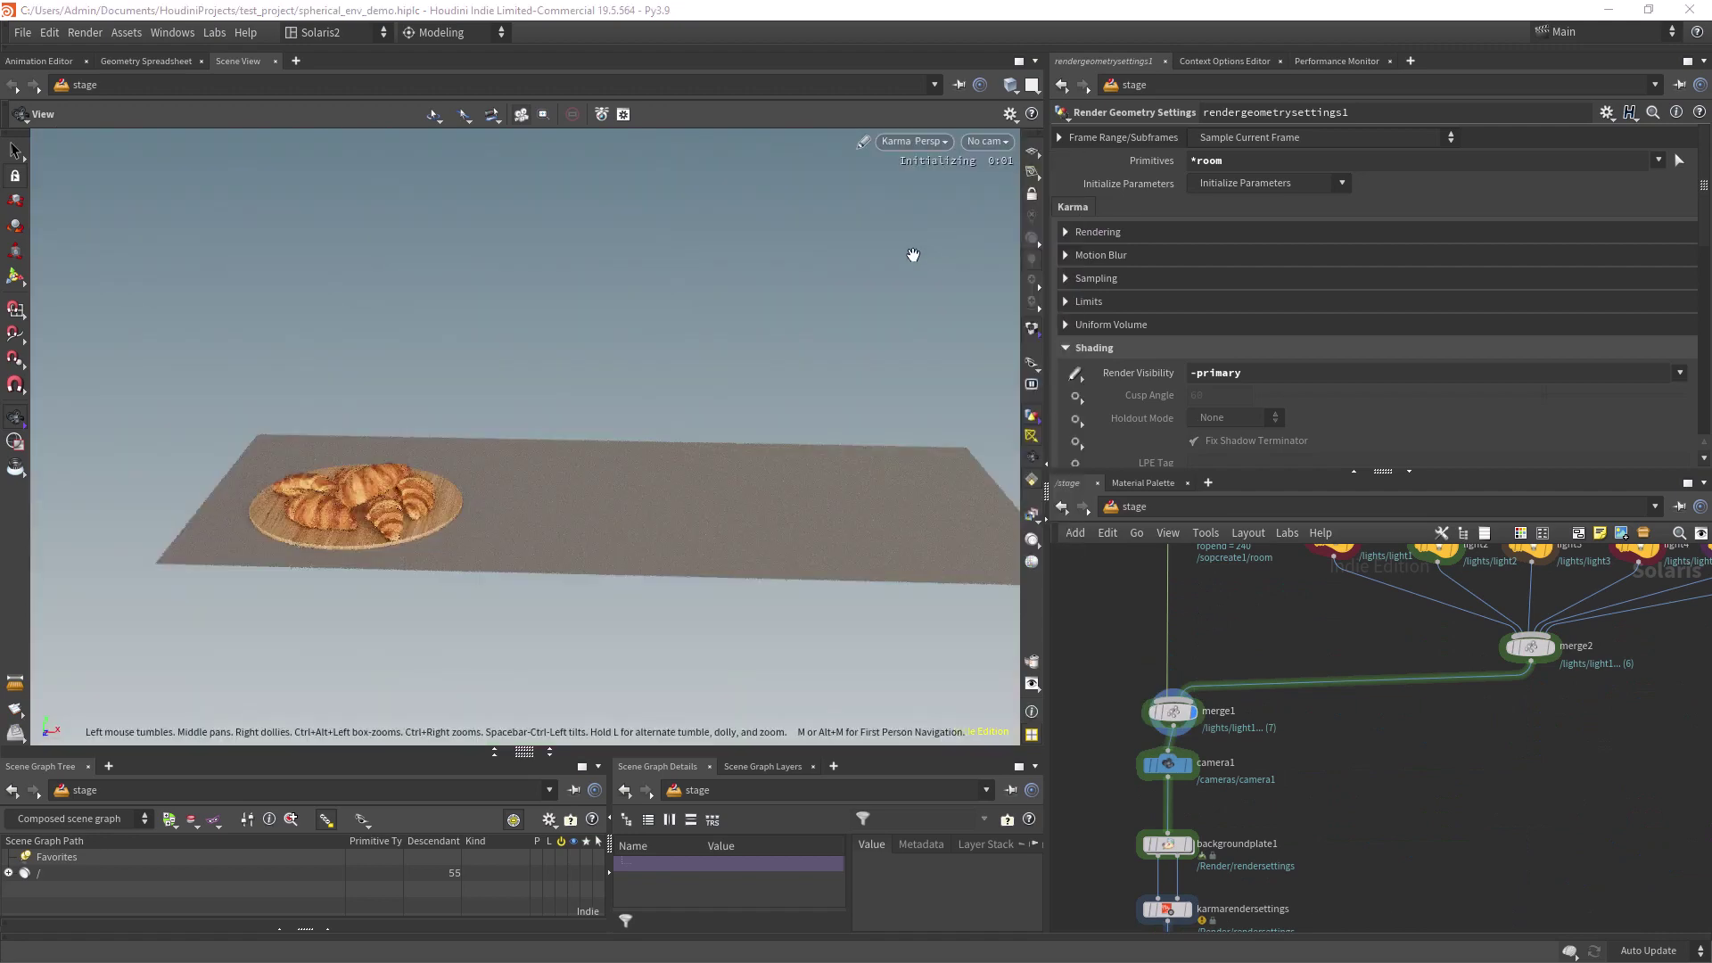
pyautogui.click(912, 142)
pyautogui.click(925, 209)
# Display camera1 and inspect backgroundplate1's *shadow_catcher_mesh primitives and bg_plate.jpg plate settings.
pyautogui.moveTo(1231, 763); pyautogui.dragTo(1239, 668, button='middle')
pyautogui.moveTo(1176, 670); pyautogui.dragTo(1183, 685)
pyautogui.click(1203, 686)
pyautogui.scroll(3, 1137, 821)
pyautogui.click(1215, 687)
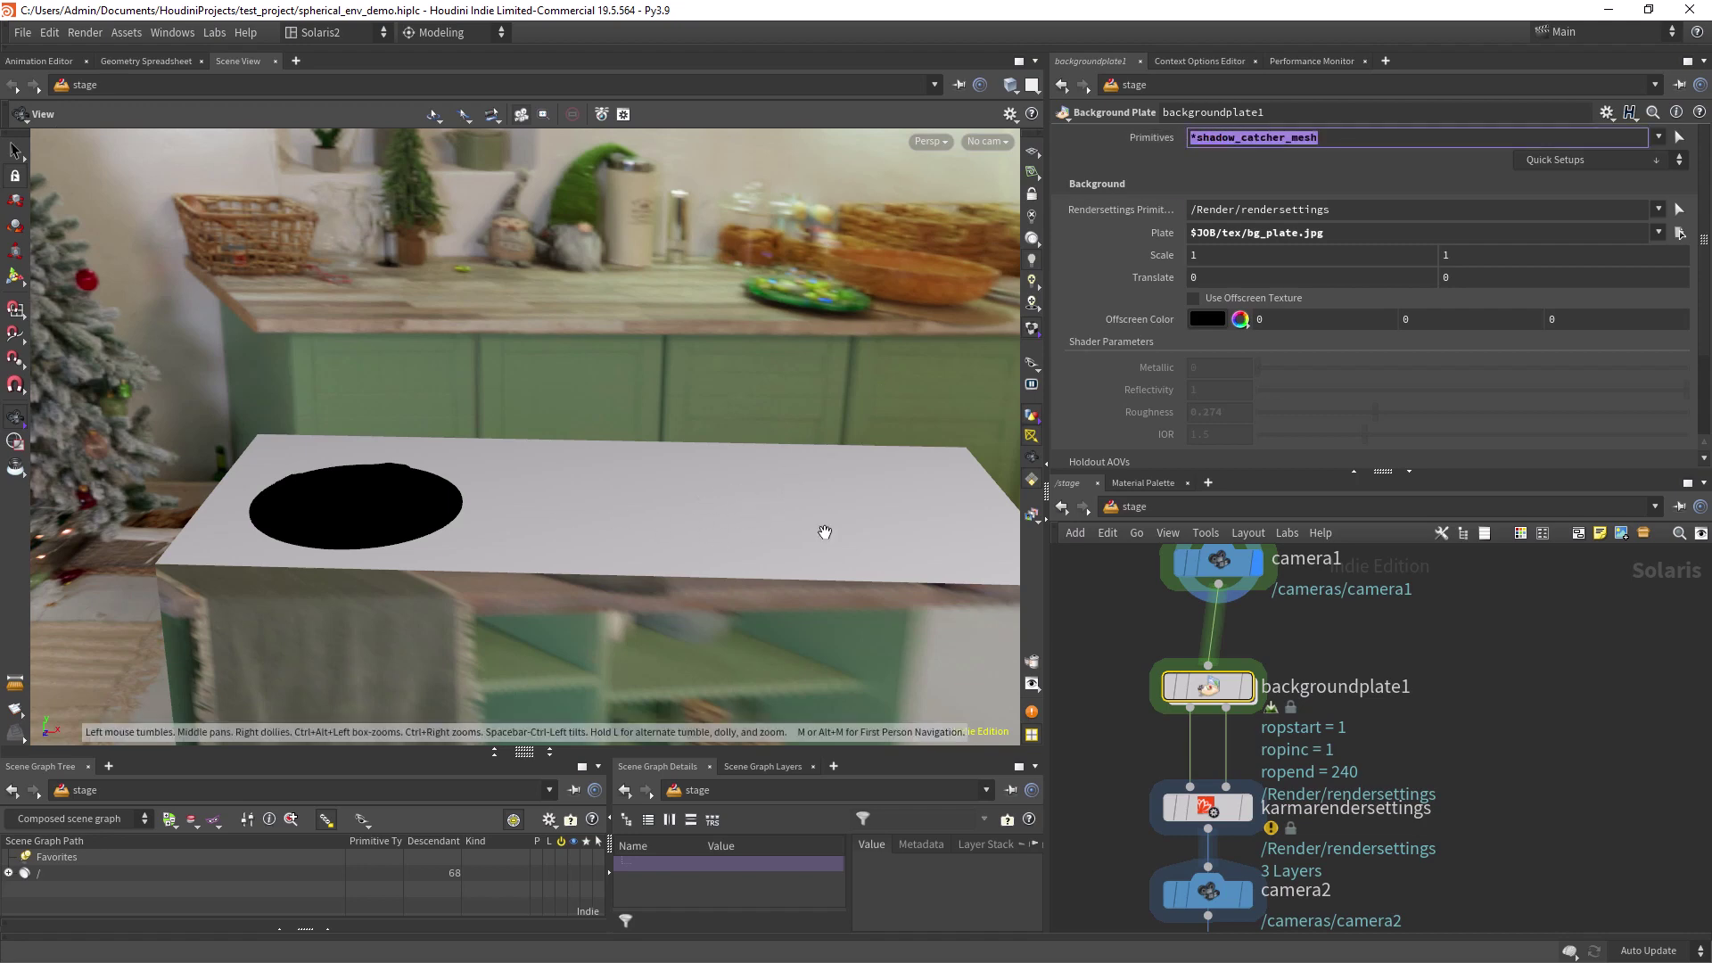
pyautogui.moveTo(1330, 233); pyautogui.dragTo(1298, 235)
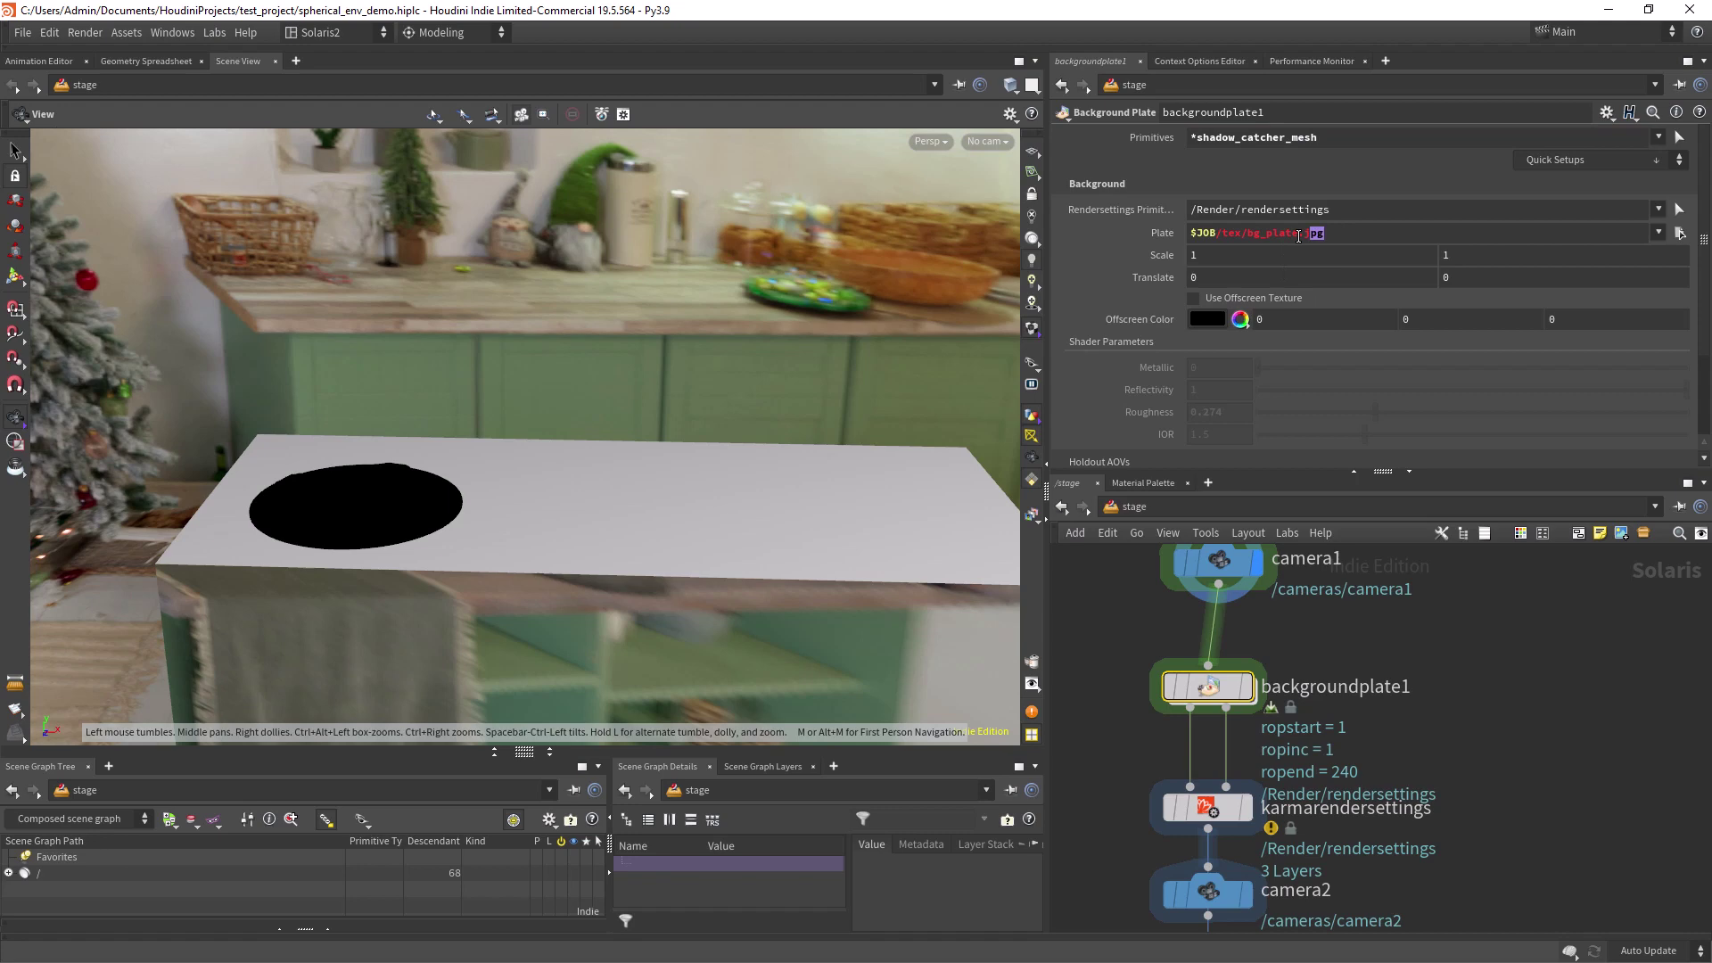
# Select and display karmarendersettings, and render the camera1 view with Karma.
pyautogui.moveTo(1108, 750); pyautogui.dragTo(1102, 664, button='middle')
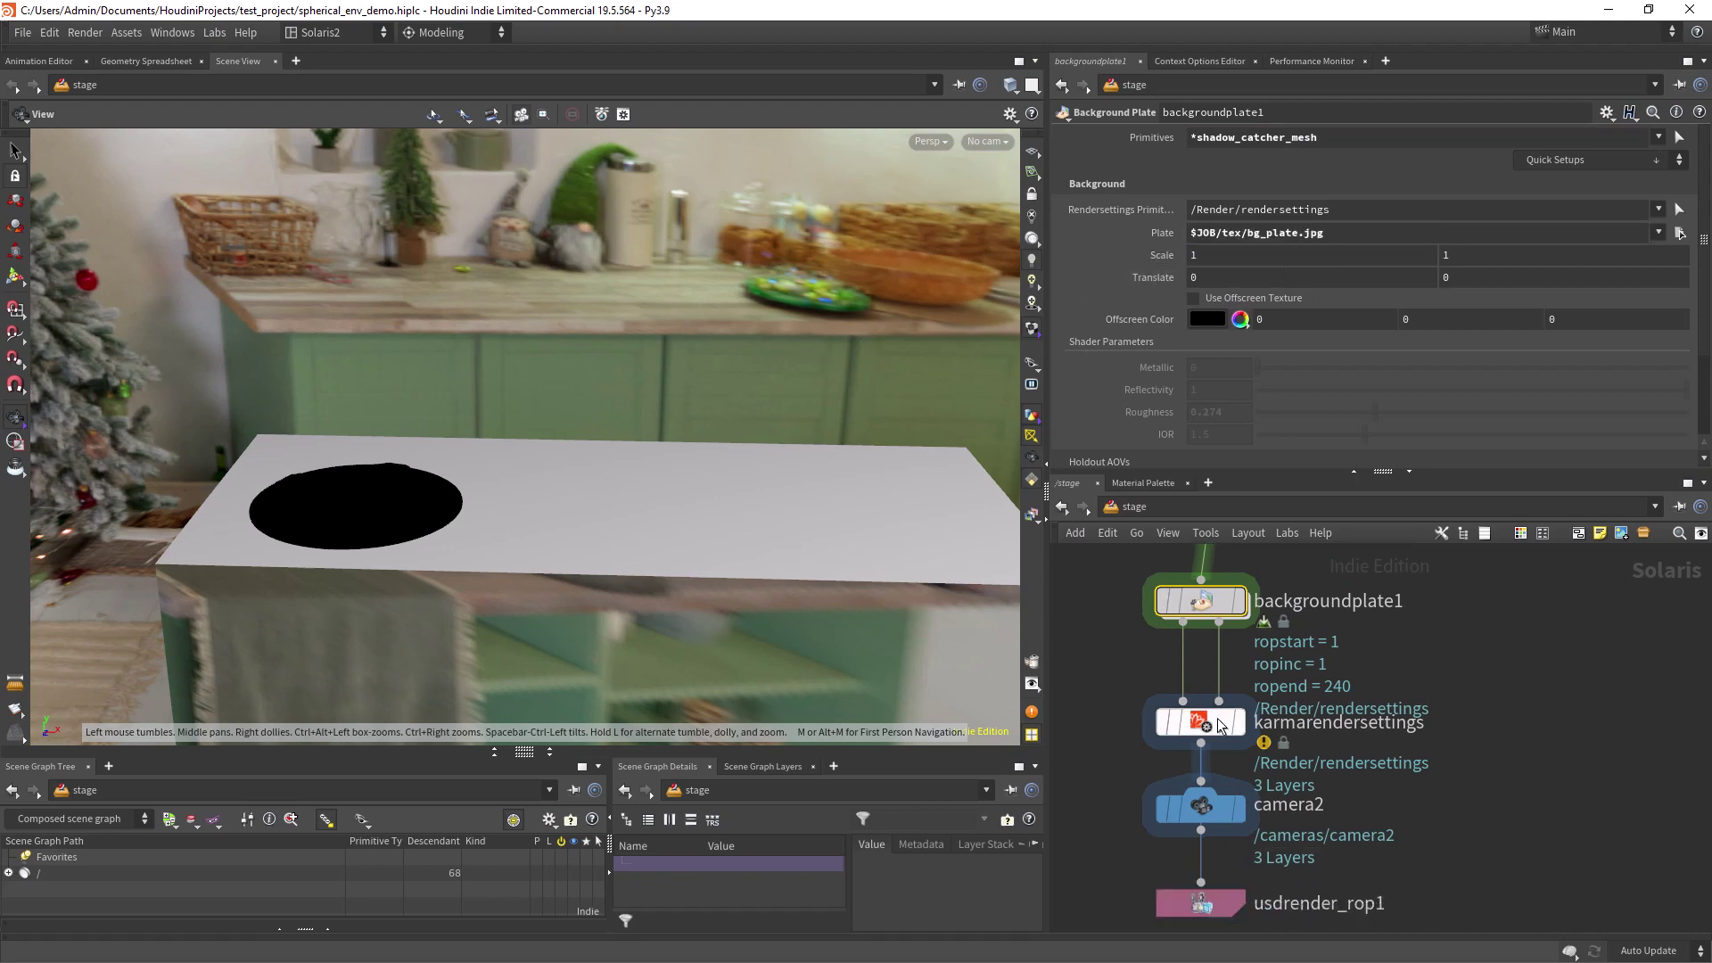
pyautogui.click(1200, 722)
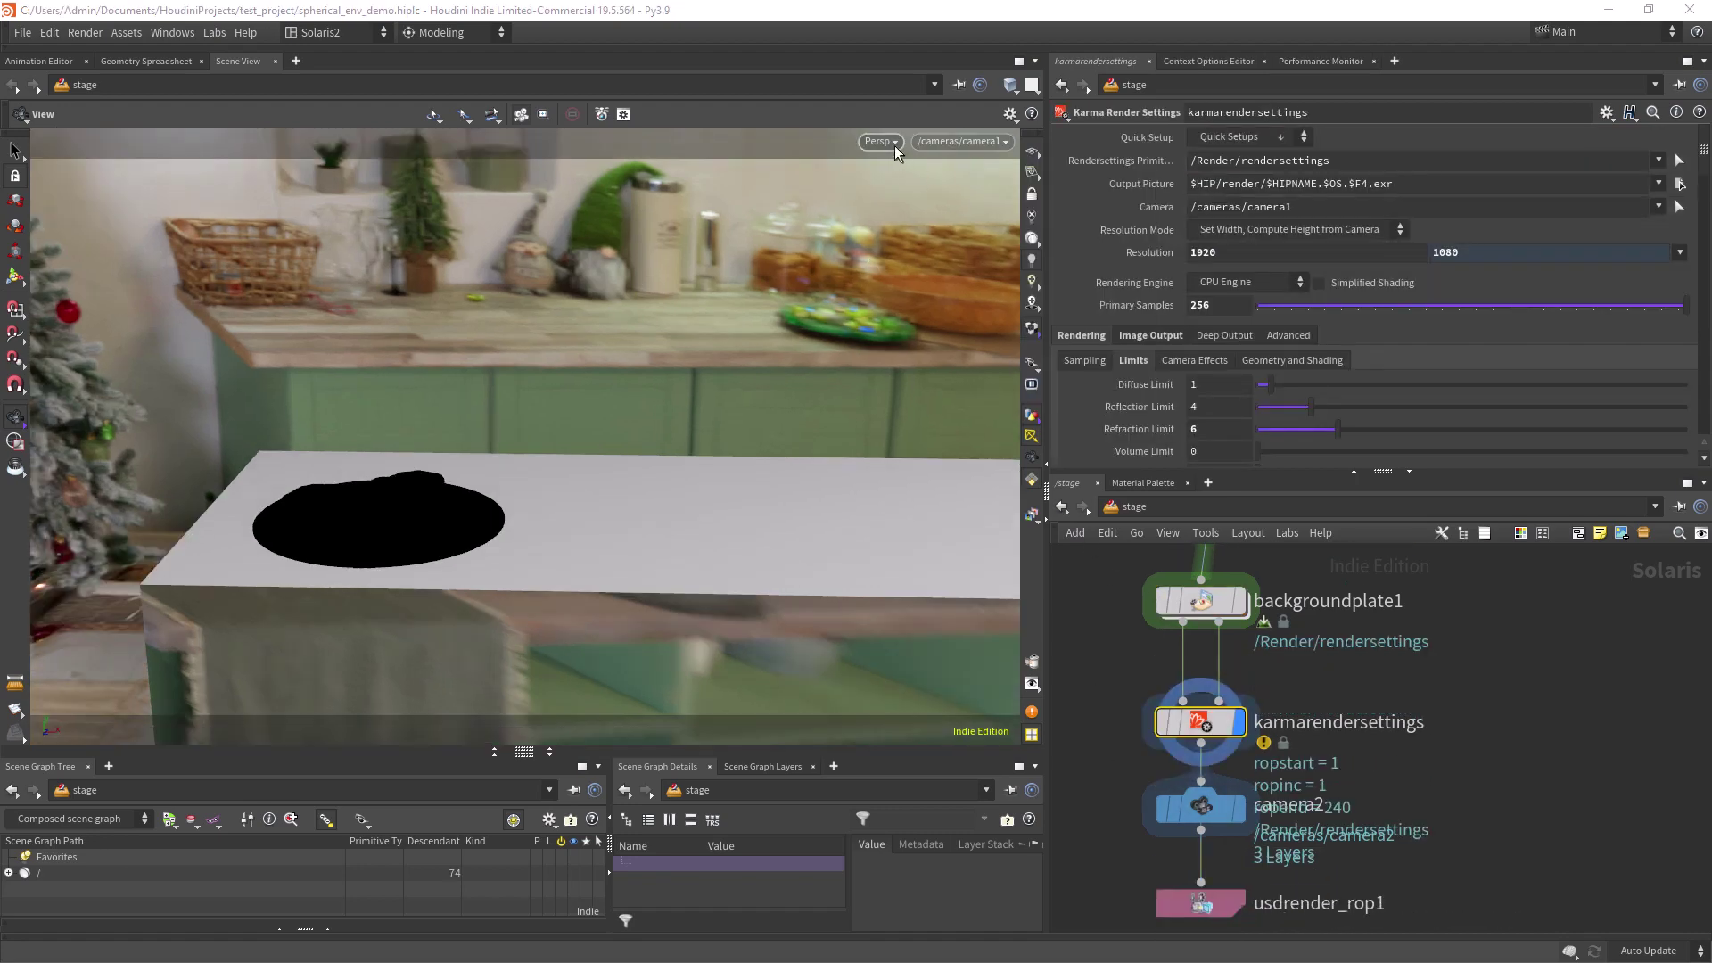
pyautogui.click(895, 147)
pyautogui.click(884, 251)
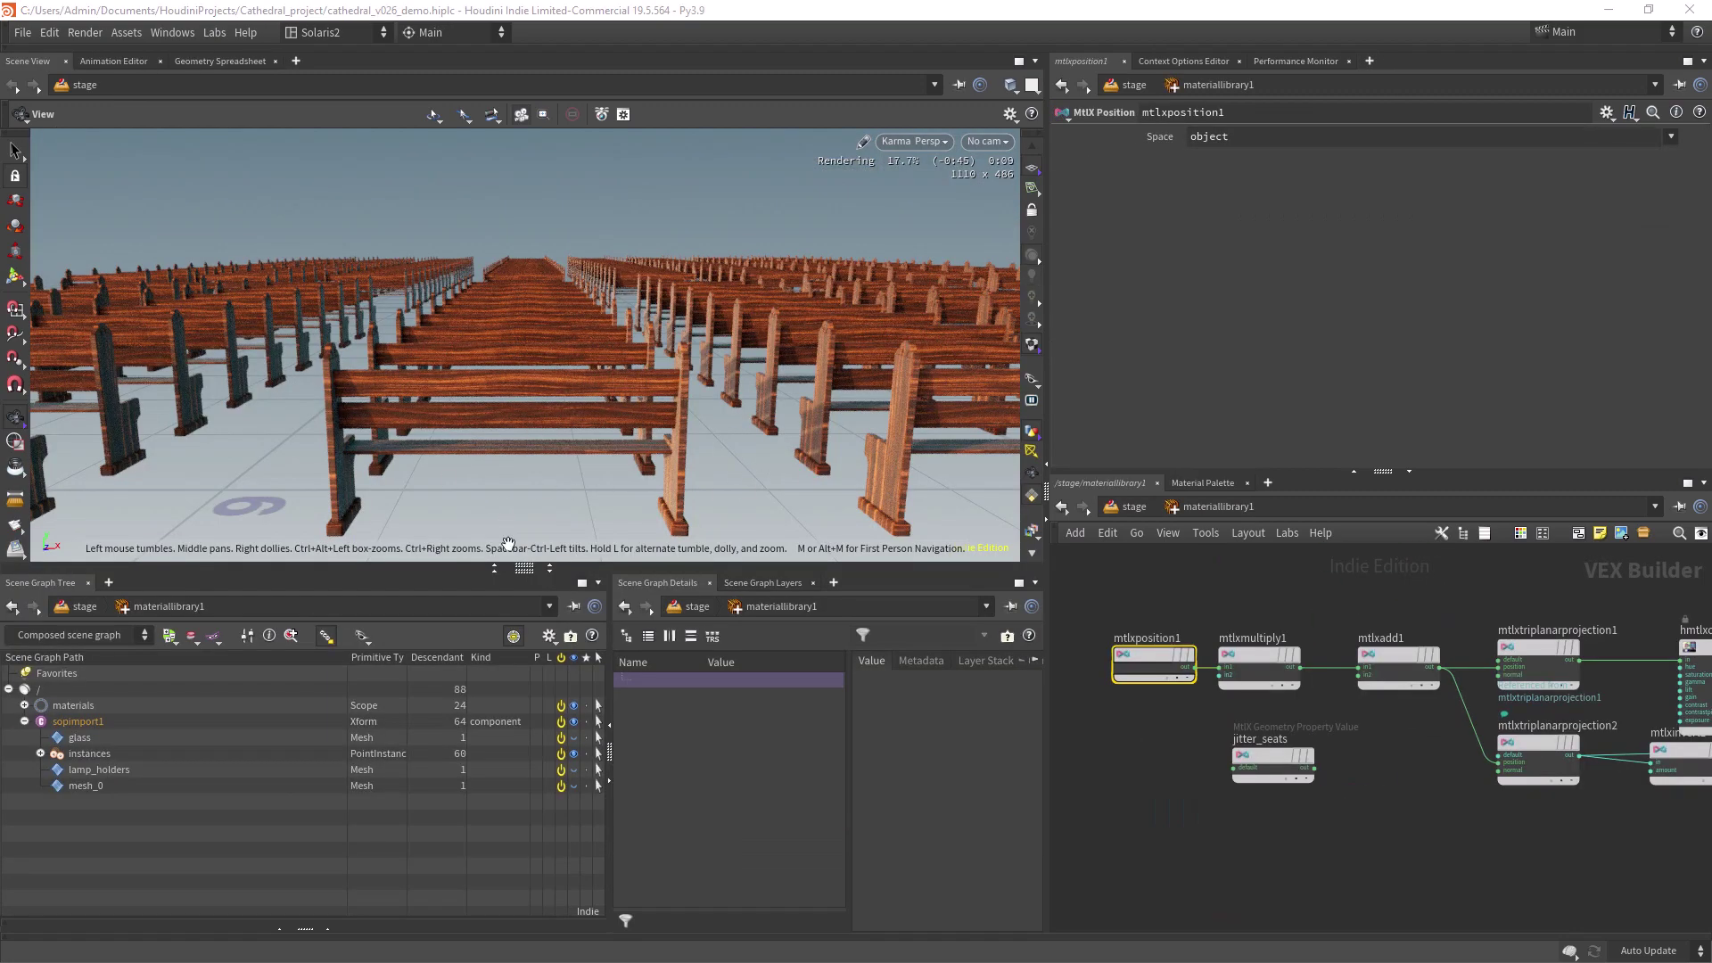
# Inspect the wood texture settings of mtlxtriplanarprojection1 in the cathedral scene's material network.
pyautogui.moveTo(1237, 628); pyautogui.dragTo(1258, 574, button='middle')
pyautogui.click(1216, 665)
pyautogui.moveTo(1118, 590); pyautogui.dragTo(1260, 574, button='middle')
pyautogui.moveTo(1096, 628); pyautogui.dragTo(1234, 631, button='middle')
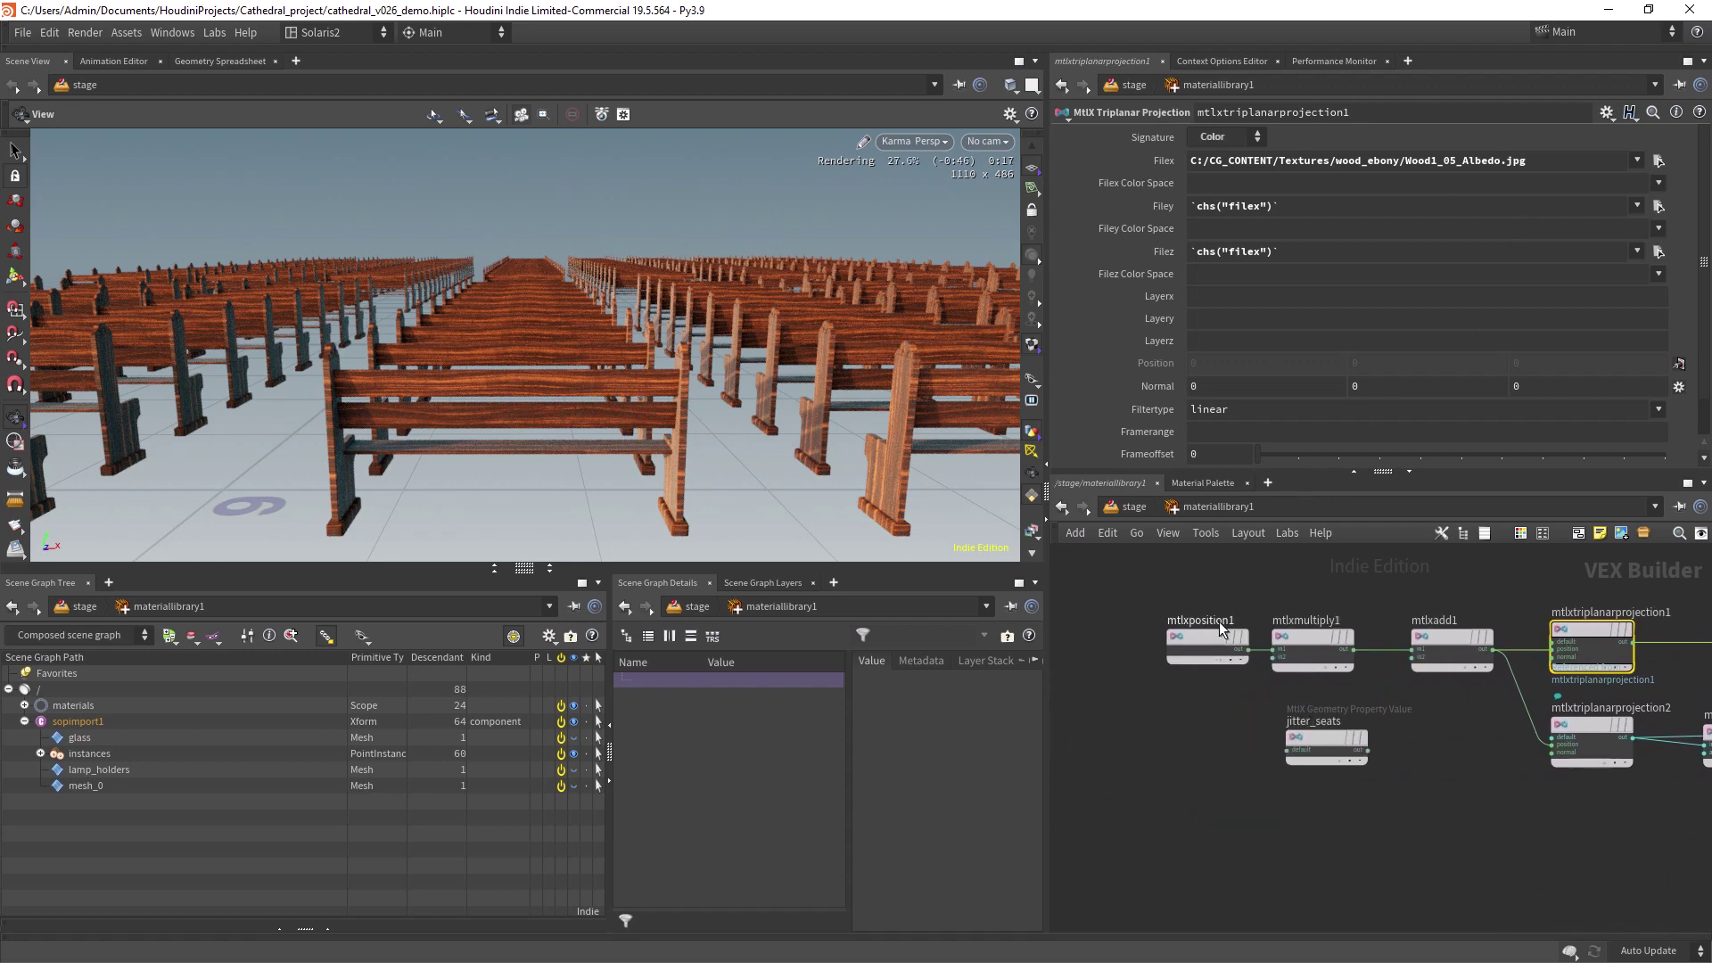
# Rearrange mtlxposition1, mtlxmultiply1 and mtlxadd1 into a spaced row, checking the multiply and position node parameters.
pyautogui.moveTo(1203, 632); pyautogui.dragTo(1122, 623)
pyautogui.moveTo(1301, 648); pyautogui.dragTo(1308, 617)
pyautogui.click(1308, 617)
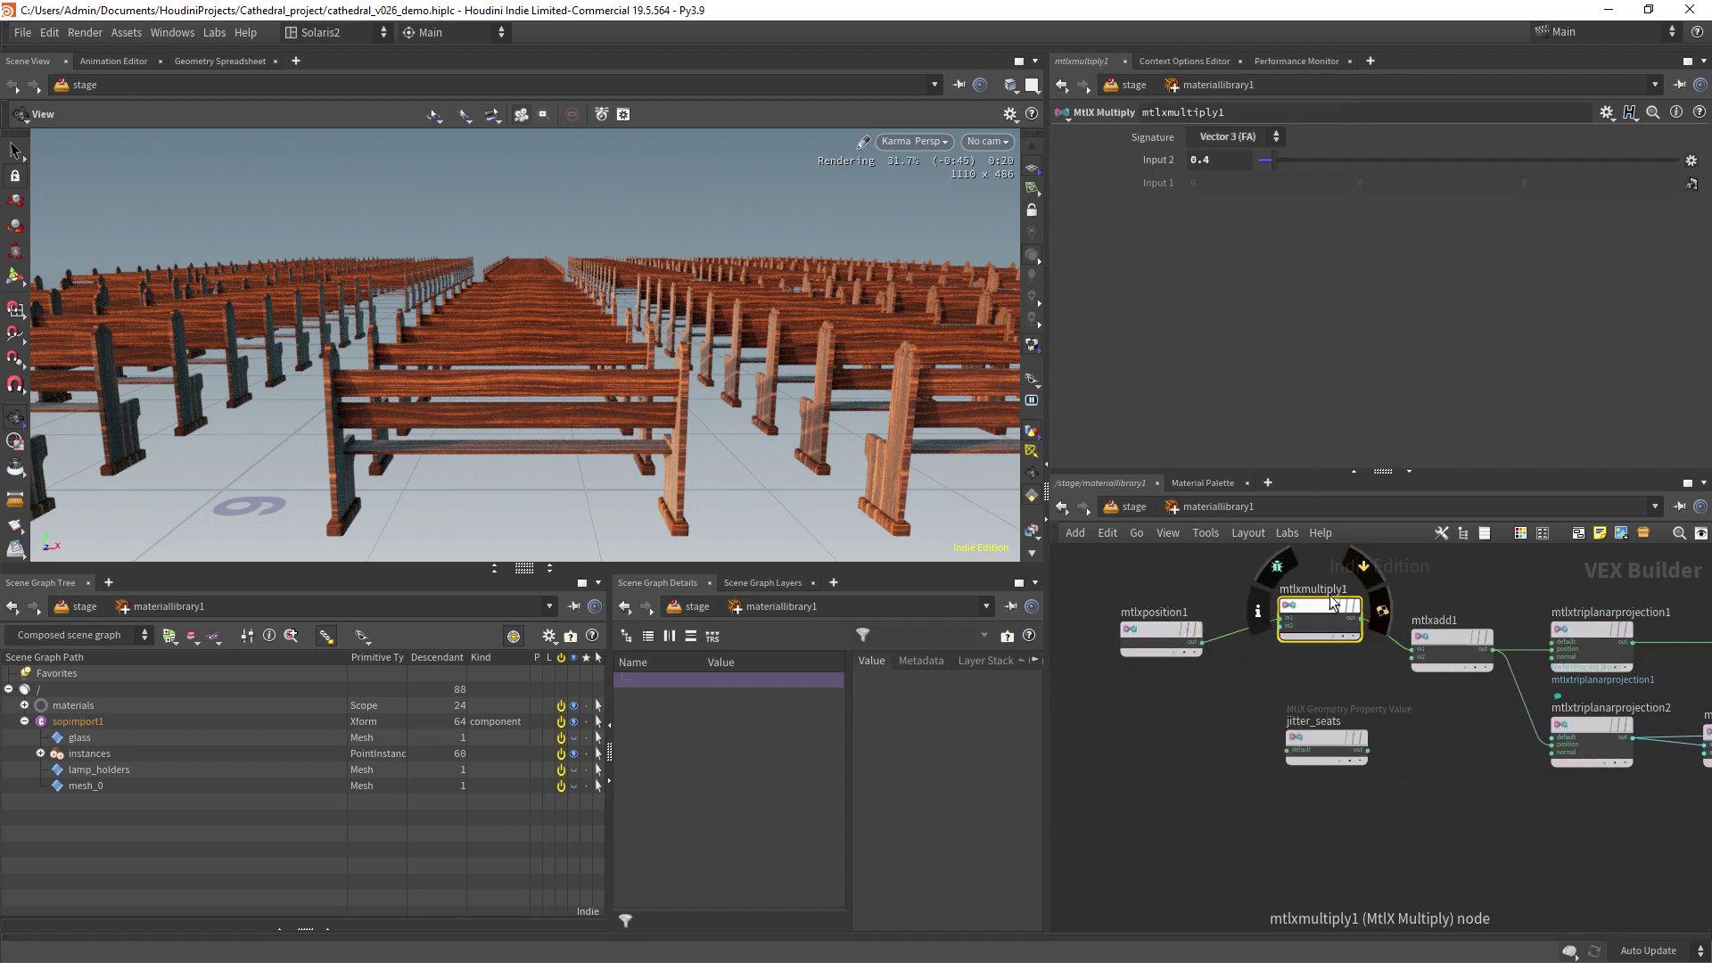
pyautogui.moveTo(1446, 643); pyautogui.dragTo(1452, 600)
pyautogui.moveTo(1151, 633); pyautogui.dragTo(1153, 610)
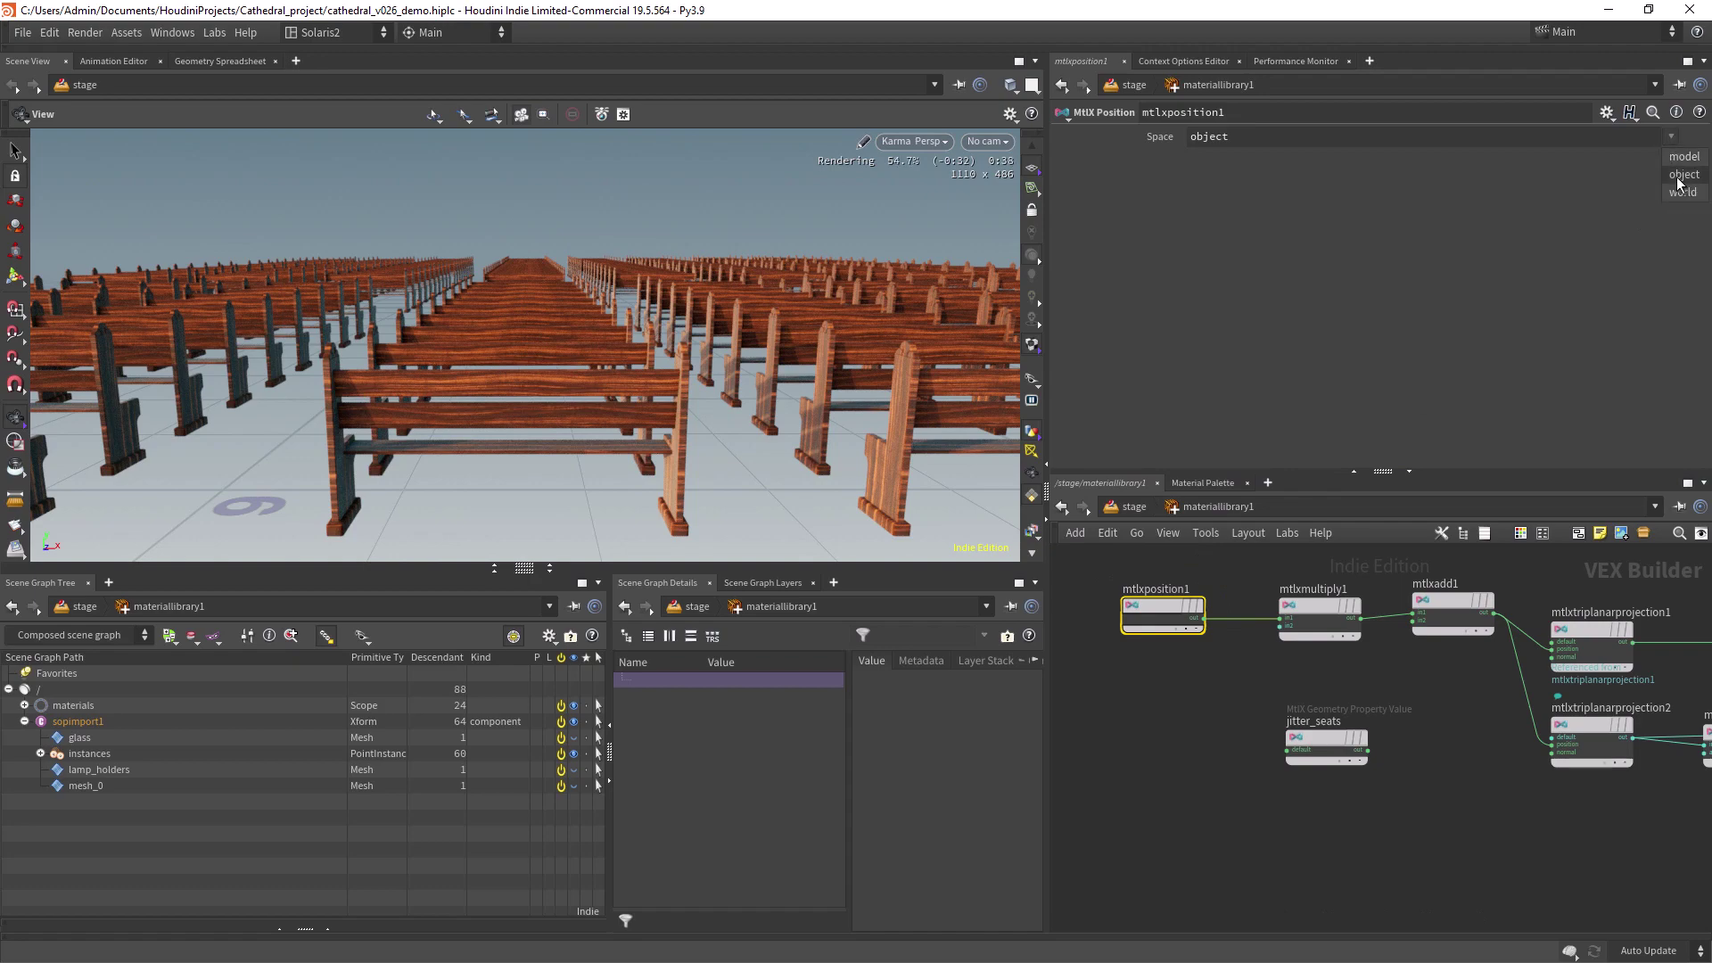
# Set mtlxposition1's space to world, and connect the jitter_seats geometry property value to mtlxadd1's second input.
pyautogui.click(1684, 193)
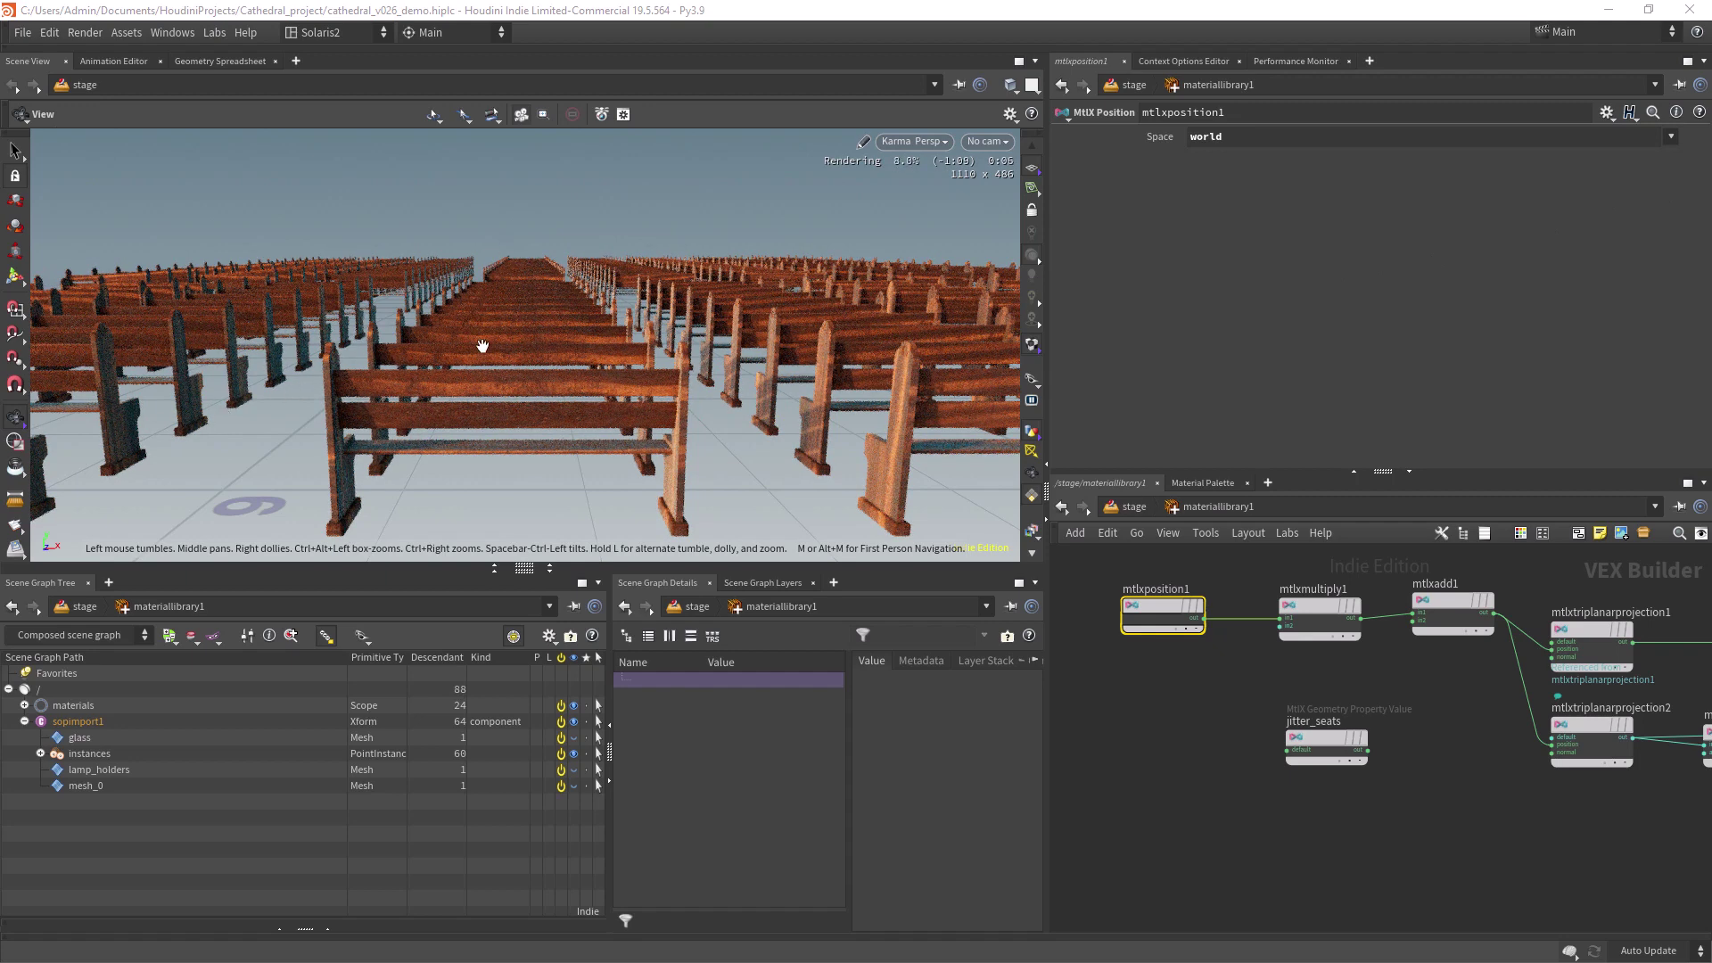
pyautogui.click(1331, 747)
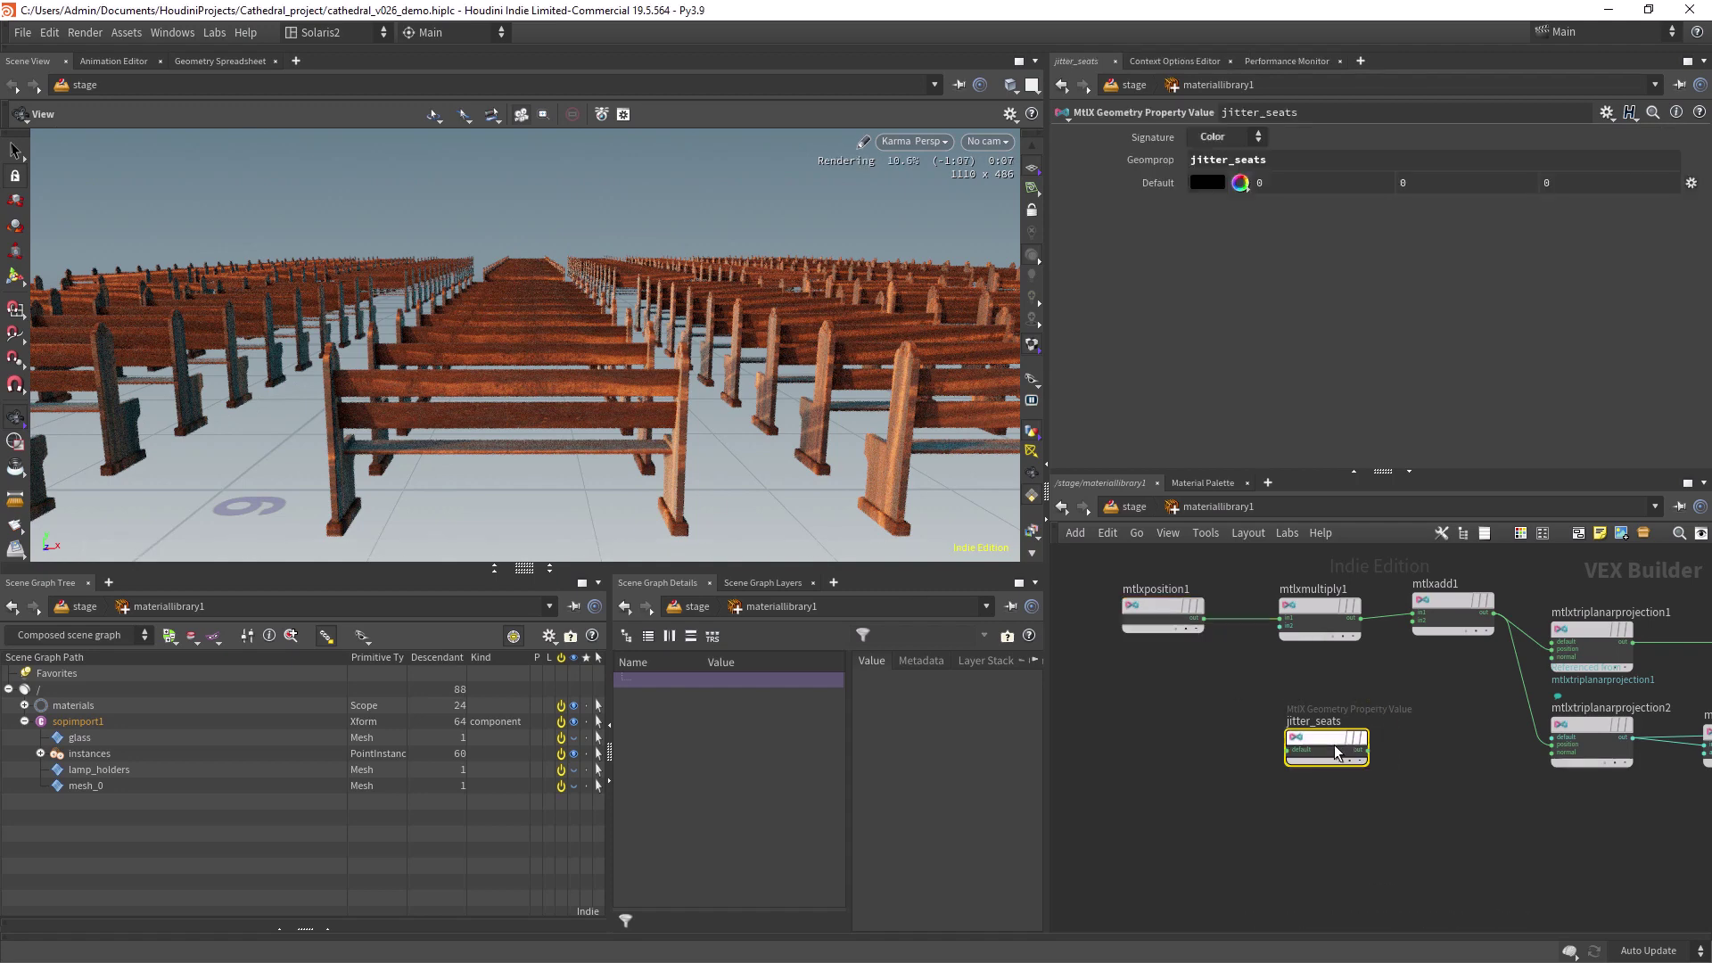
pyautogui.moveTo(1221, 167); pyautogui.dragTo(1134, 204)
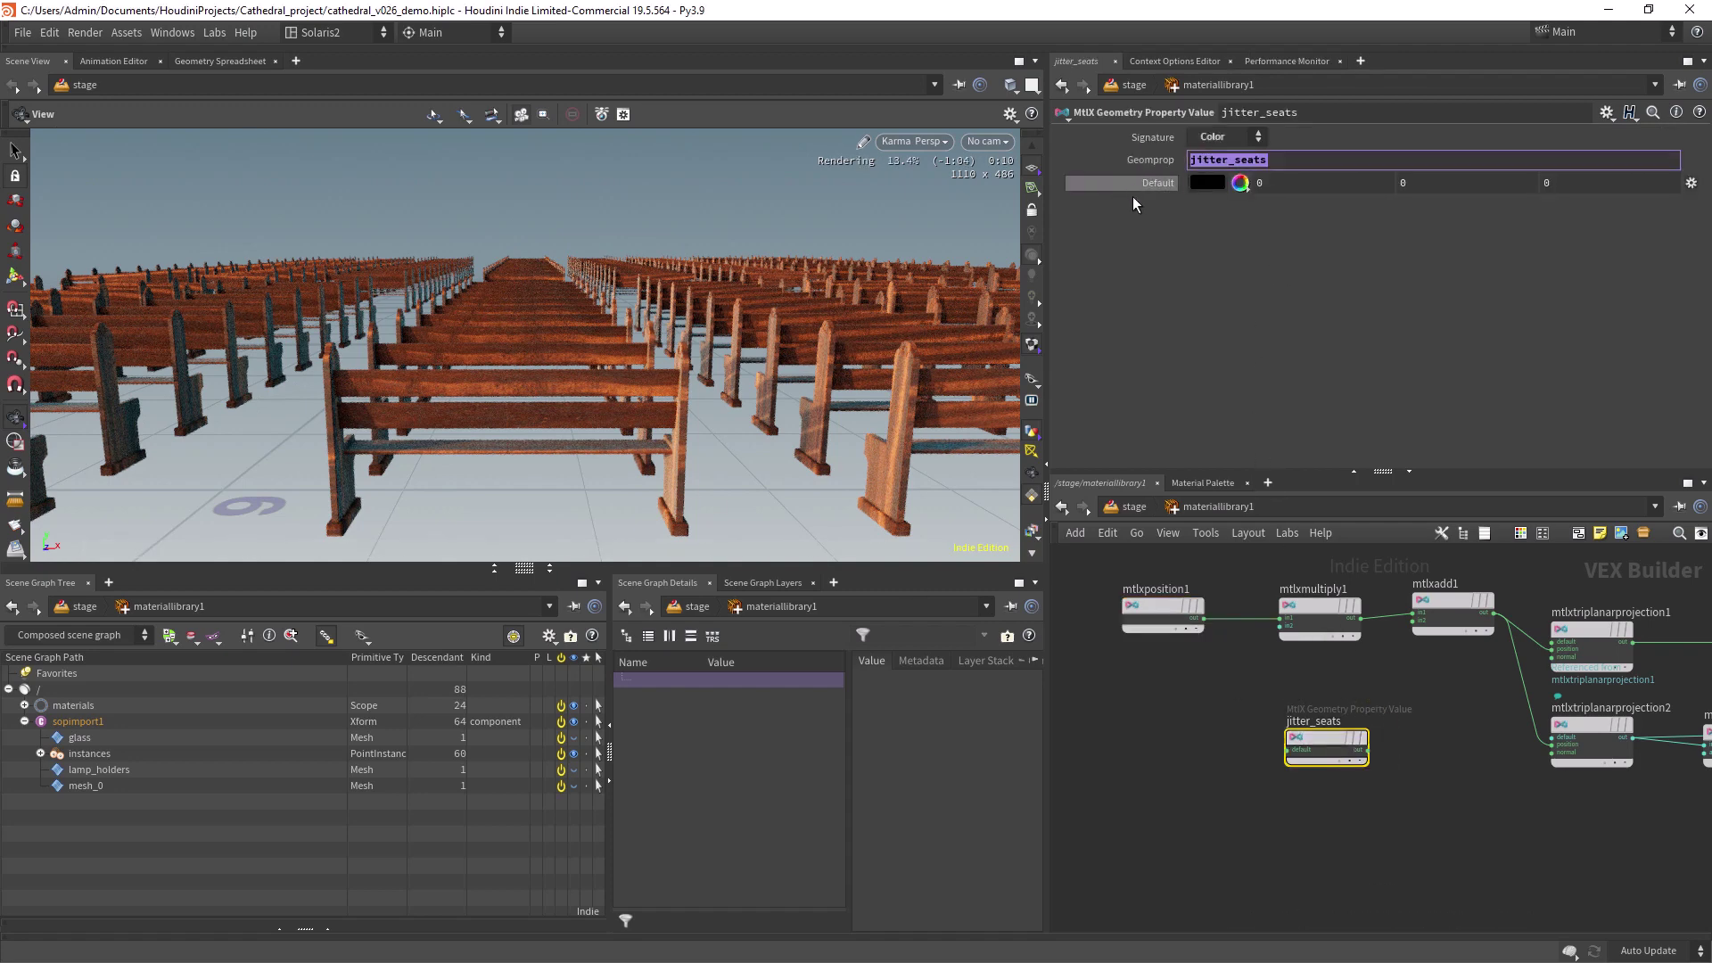
pyautogui.click(1365, 750)
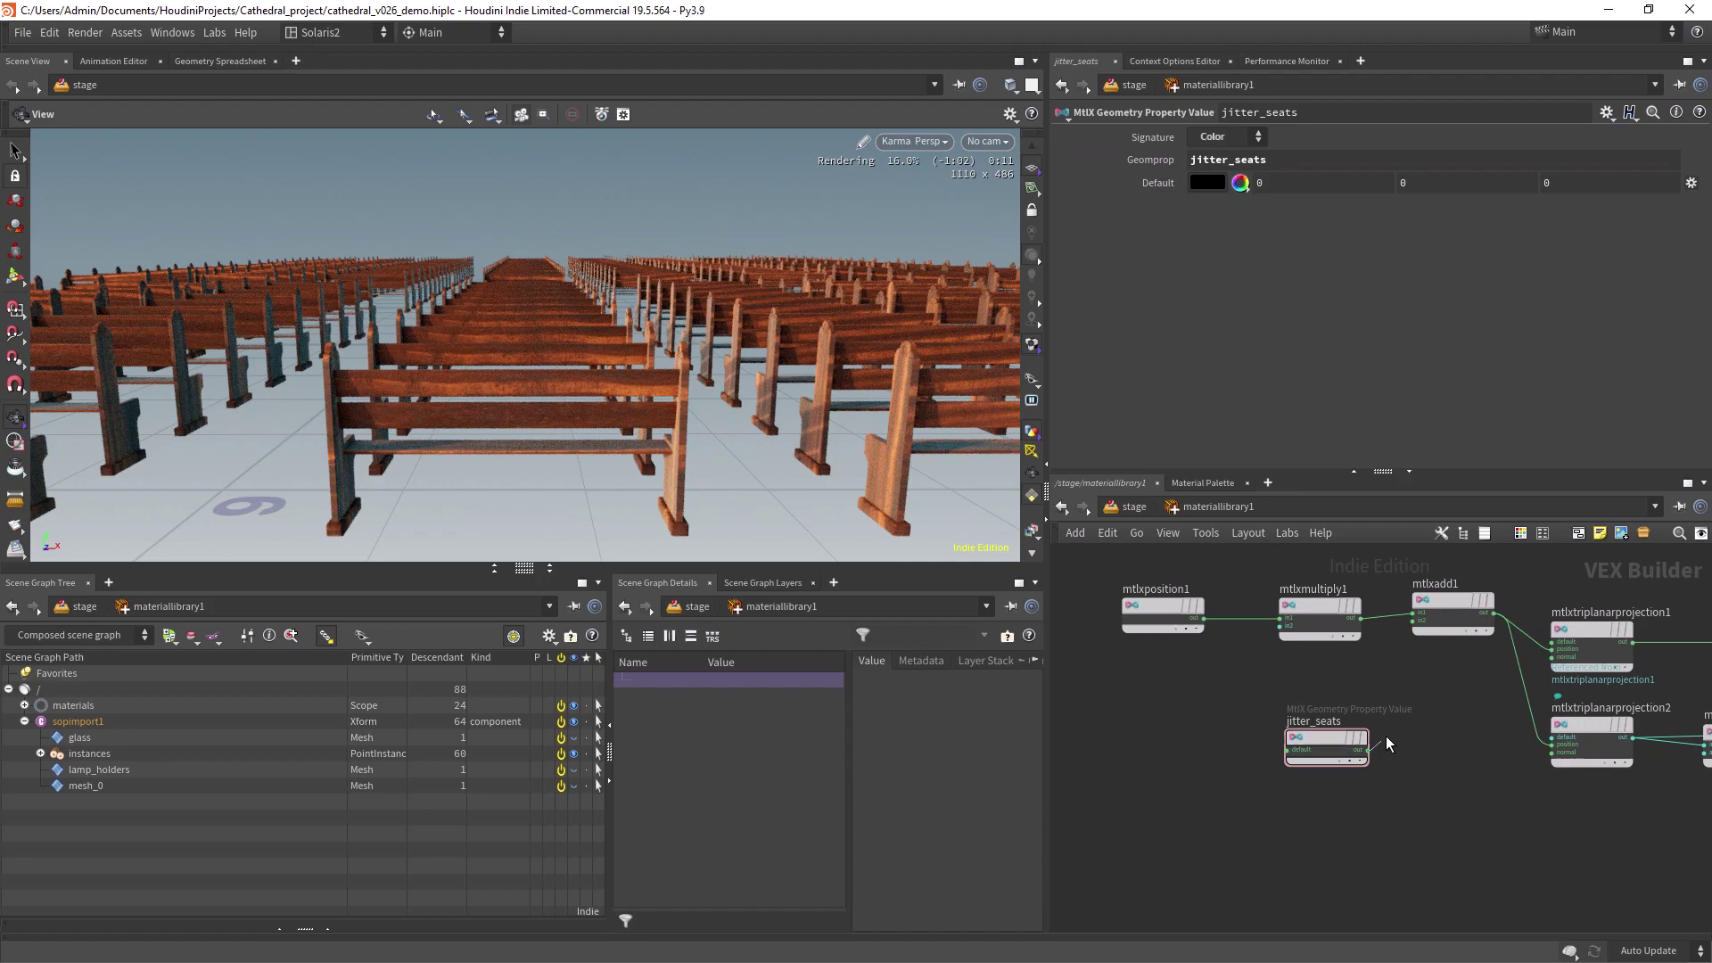
pyautogui.click(1412, 629)
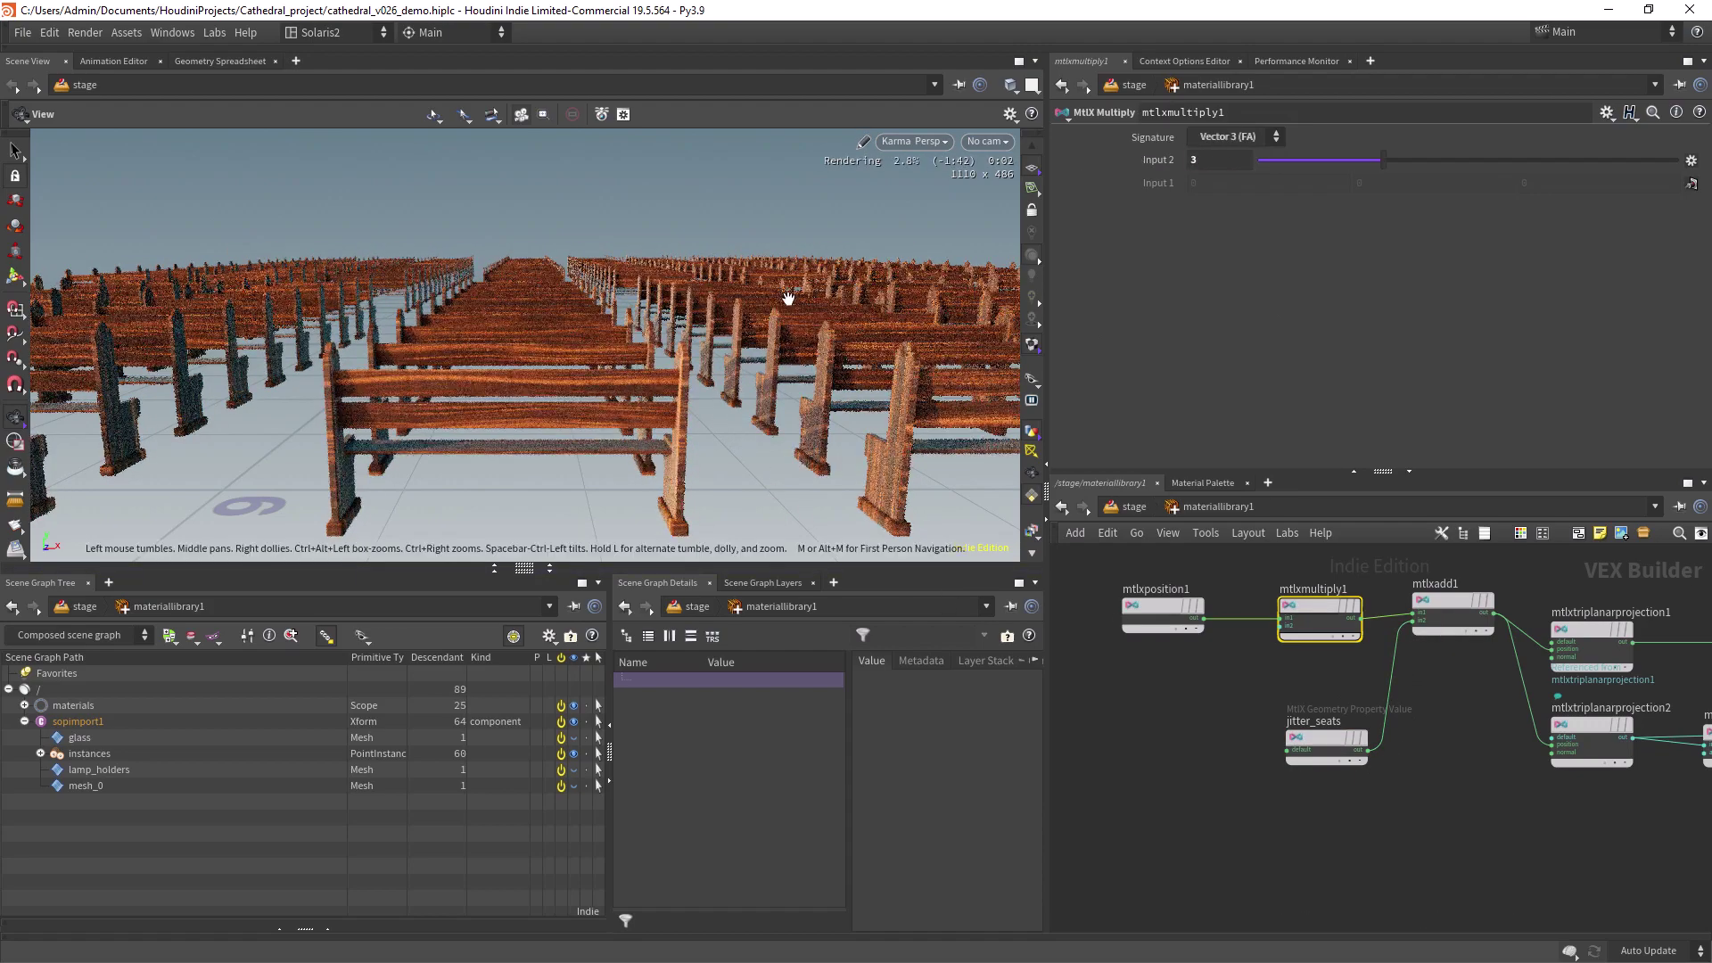
pyautogui.moveTo(787, 298); pyautogui.dragTo(604, 330, button='right')
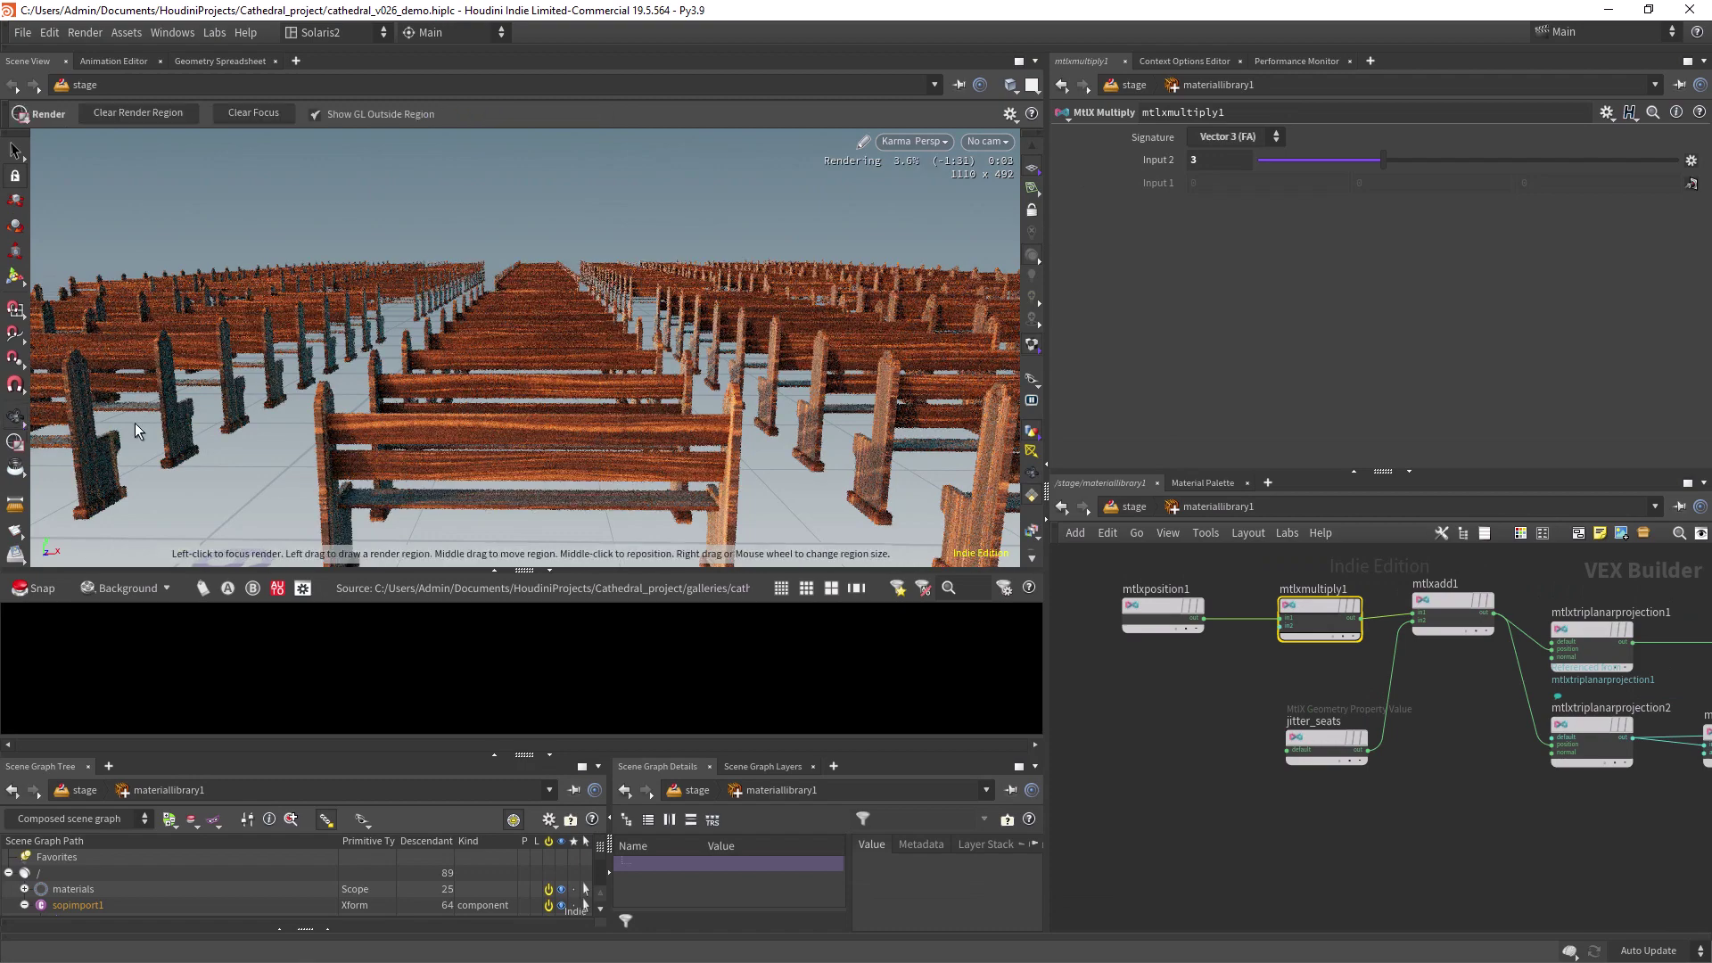
# Take a snapshot of the bench render and compare the two stored snapshots in the render gallery.
pyautogui.click(32, 590)
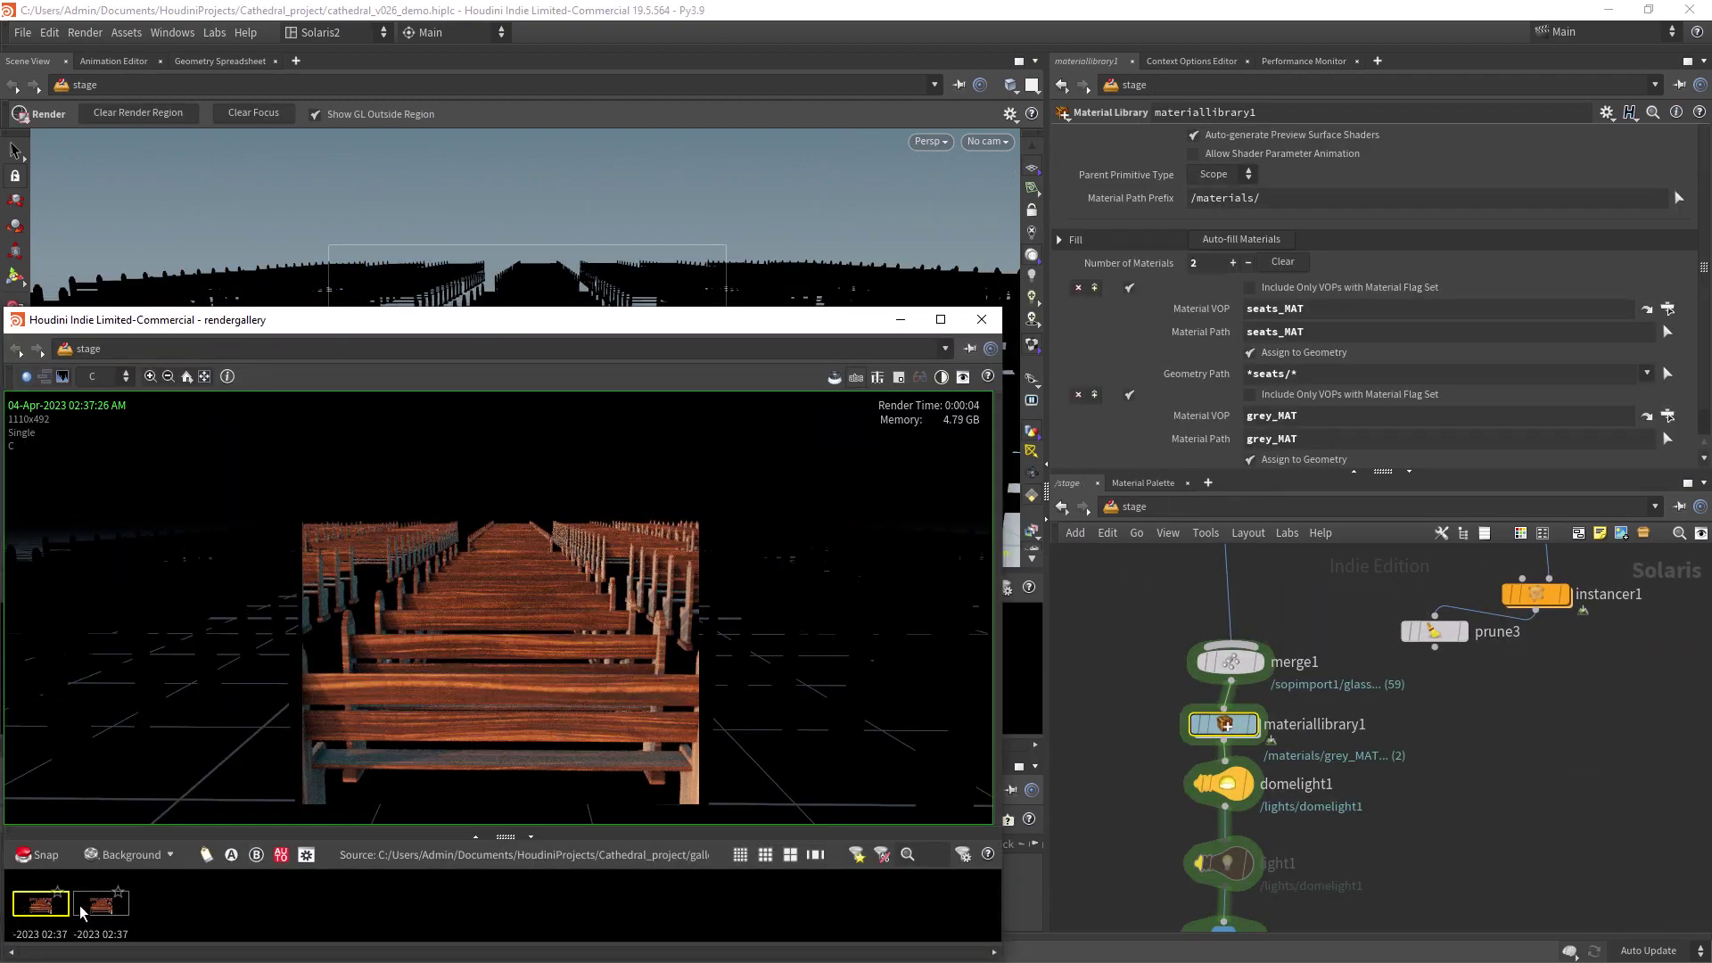
pyautogui.click(35, 904)
pyautogui.click(92, 903)
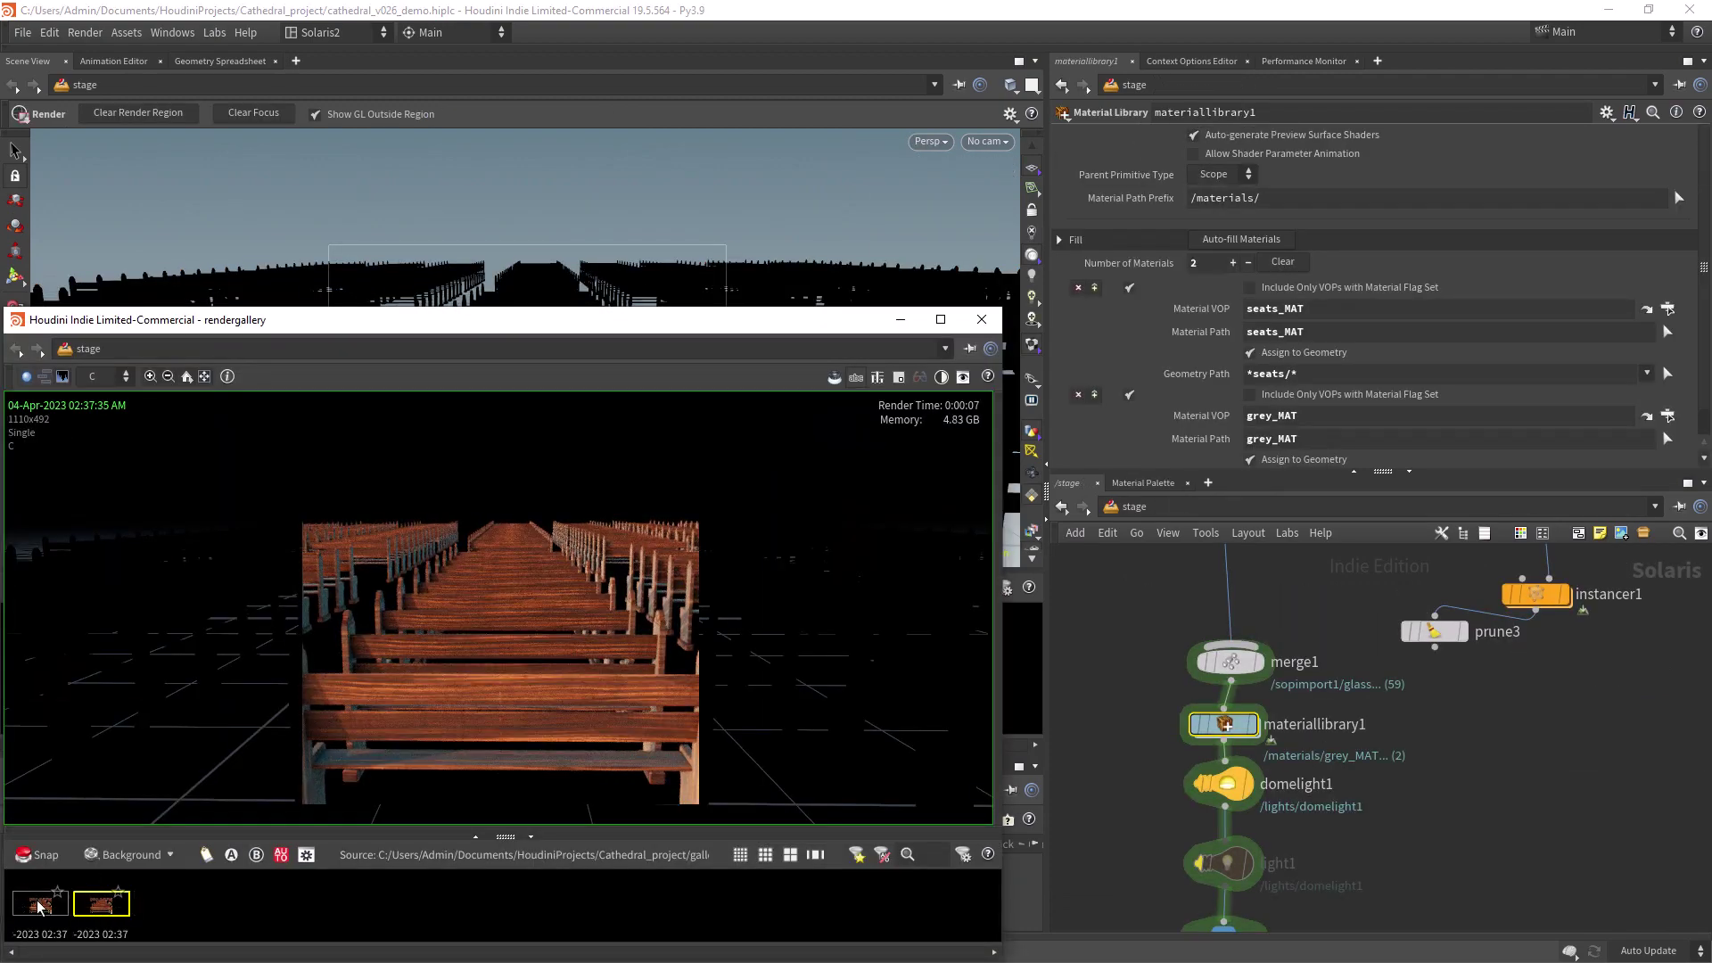
pyautogui.click(35, 899)
pyautogui.click(979, 323)
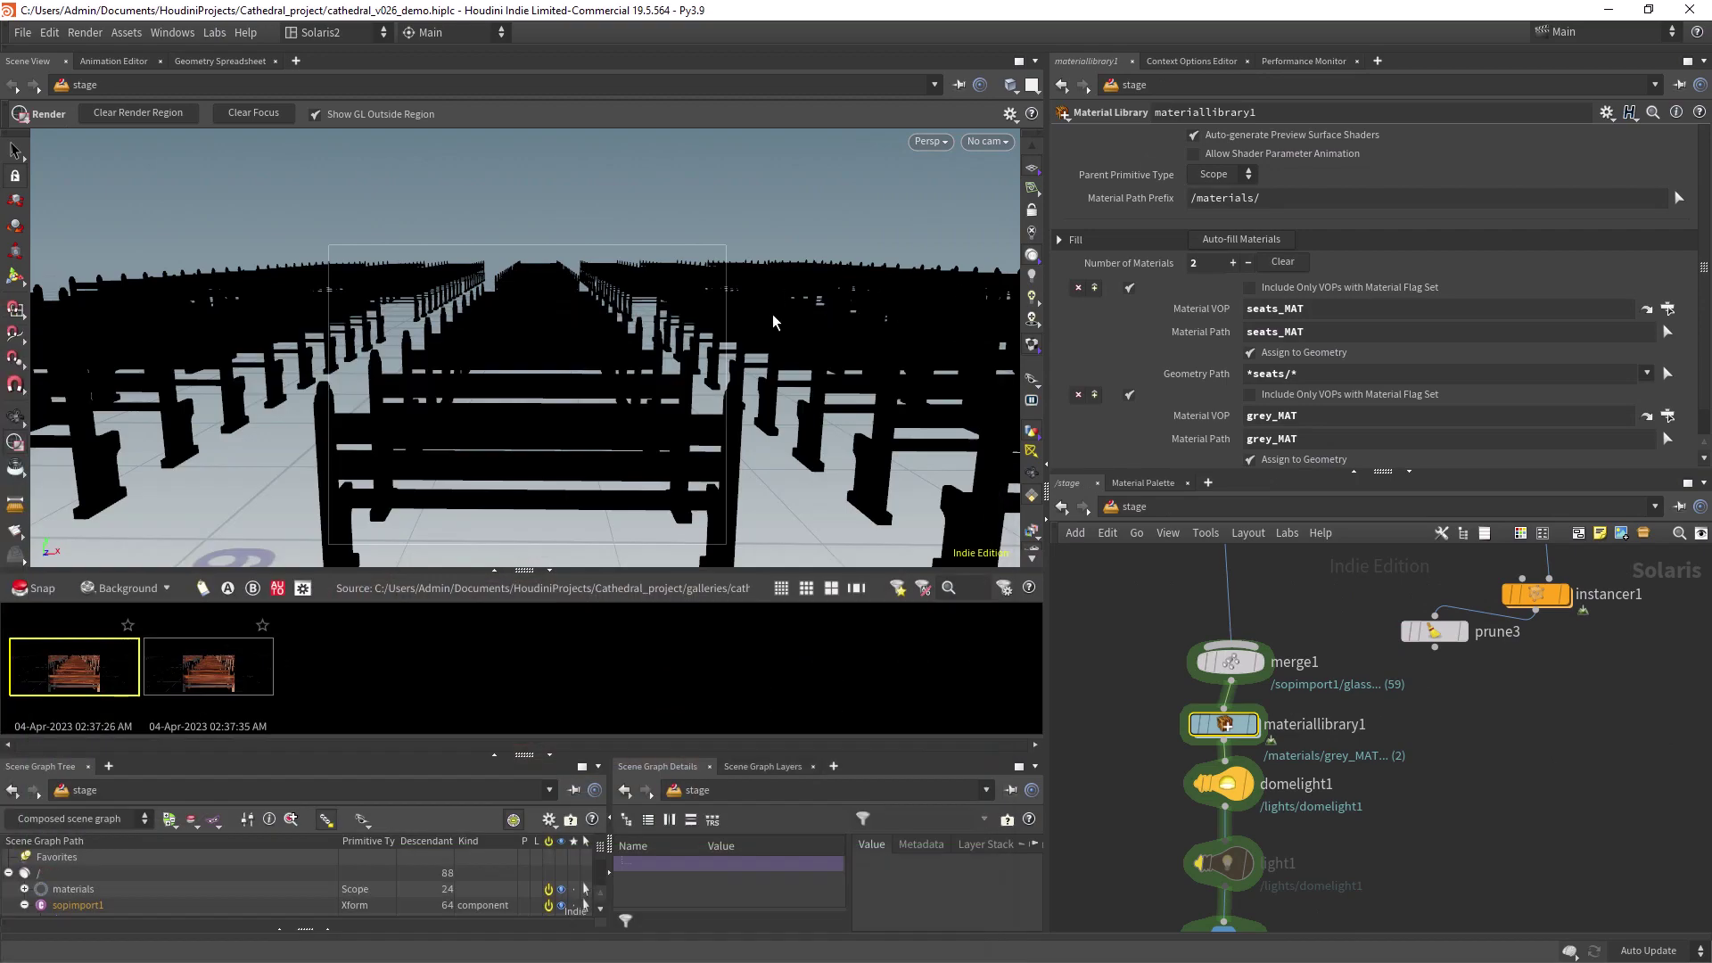
# Go to the geo1 network at object level, inspect attribrandomize1's jitter_seats settings, and display merge46.
pyautogui.click(1128, 507)
pyautogui.click(1170, 588)
pyautogui.doubleClick(1382, 738)
pyautogui.moveTo(1319, 781); pyautogui.dragTo(1227, 714, button='middle')
pyautogui.scroll(10, 1281, 661)
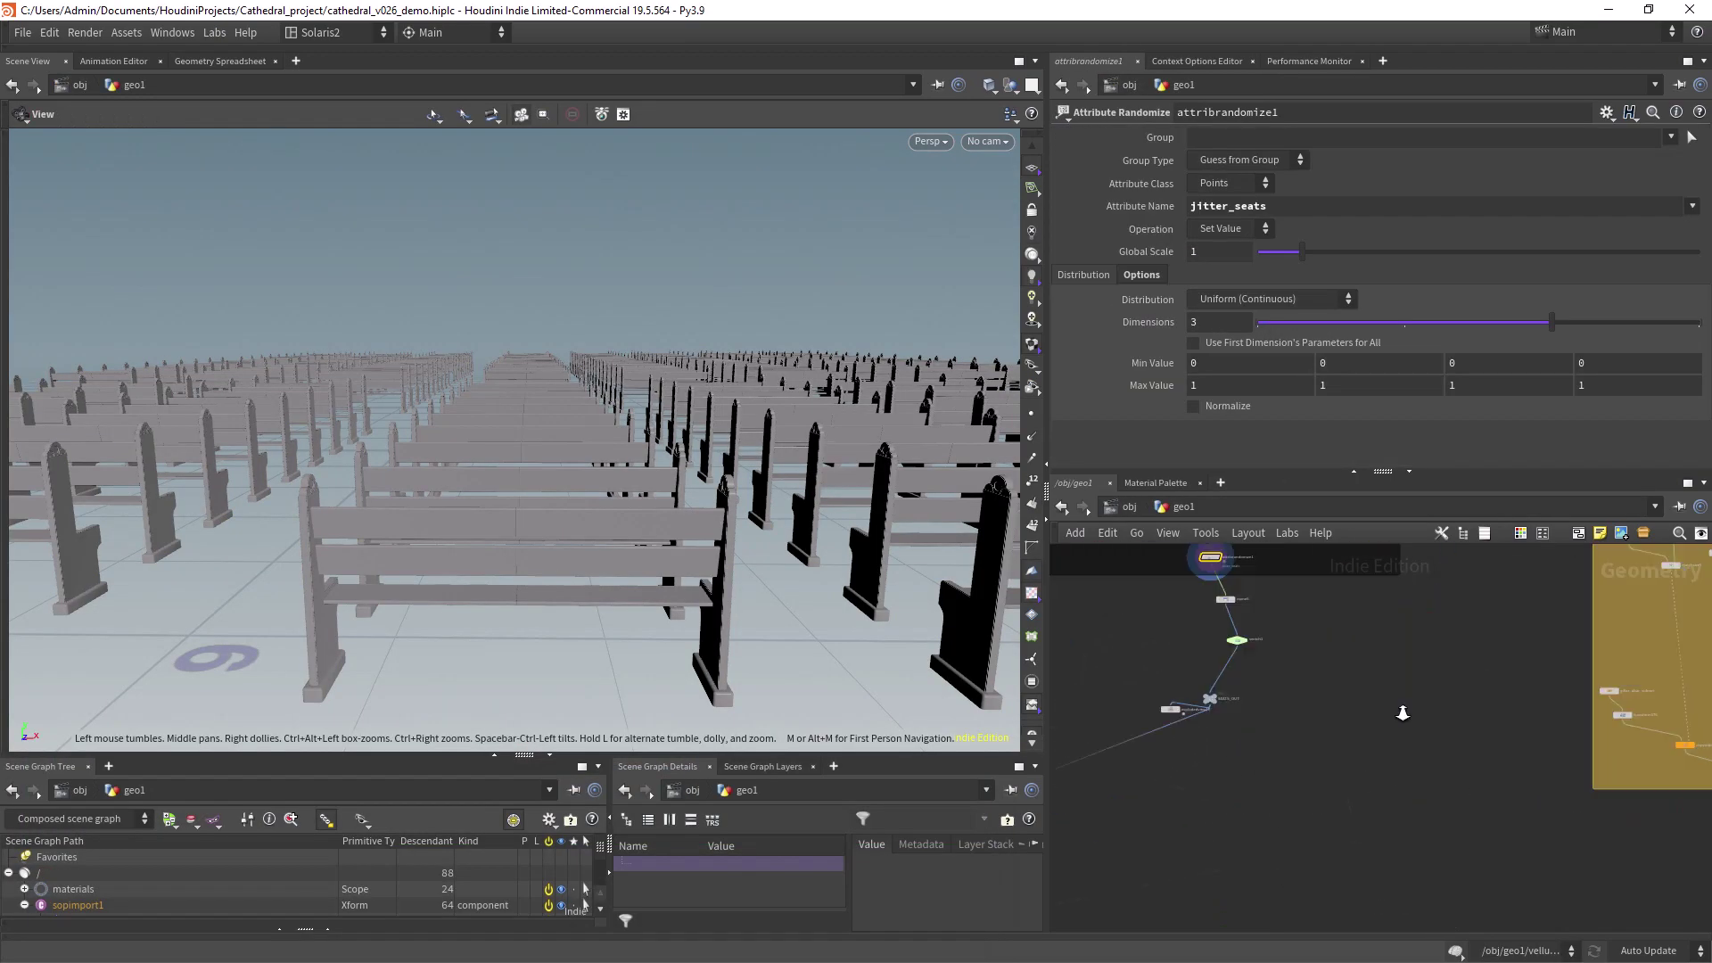
pyautogui.moveTo(1215, 557); pyautogui.dragTo(1216, 732, button='middle')
pyautogui.click(1209, 693)
pyautogui.moveTo(669, 488); pyautogui.dragTo(624, 464, button='right')
pyautogui.moveTo(624, 464); pyautogui.dragTo(612, 453)
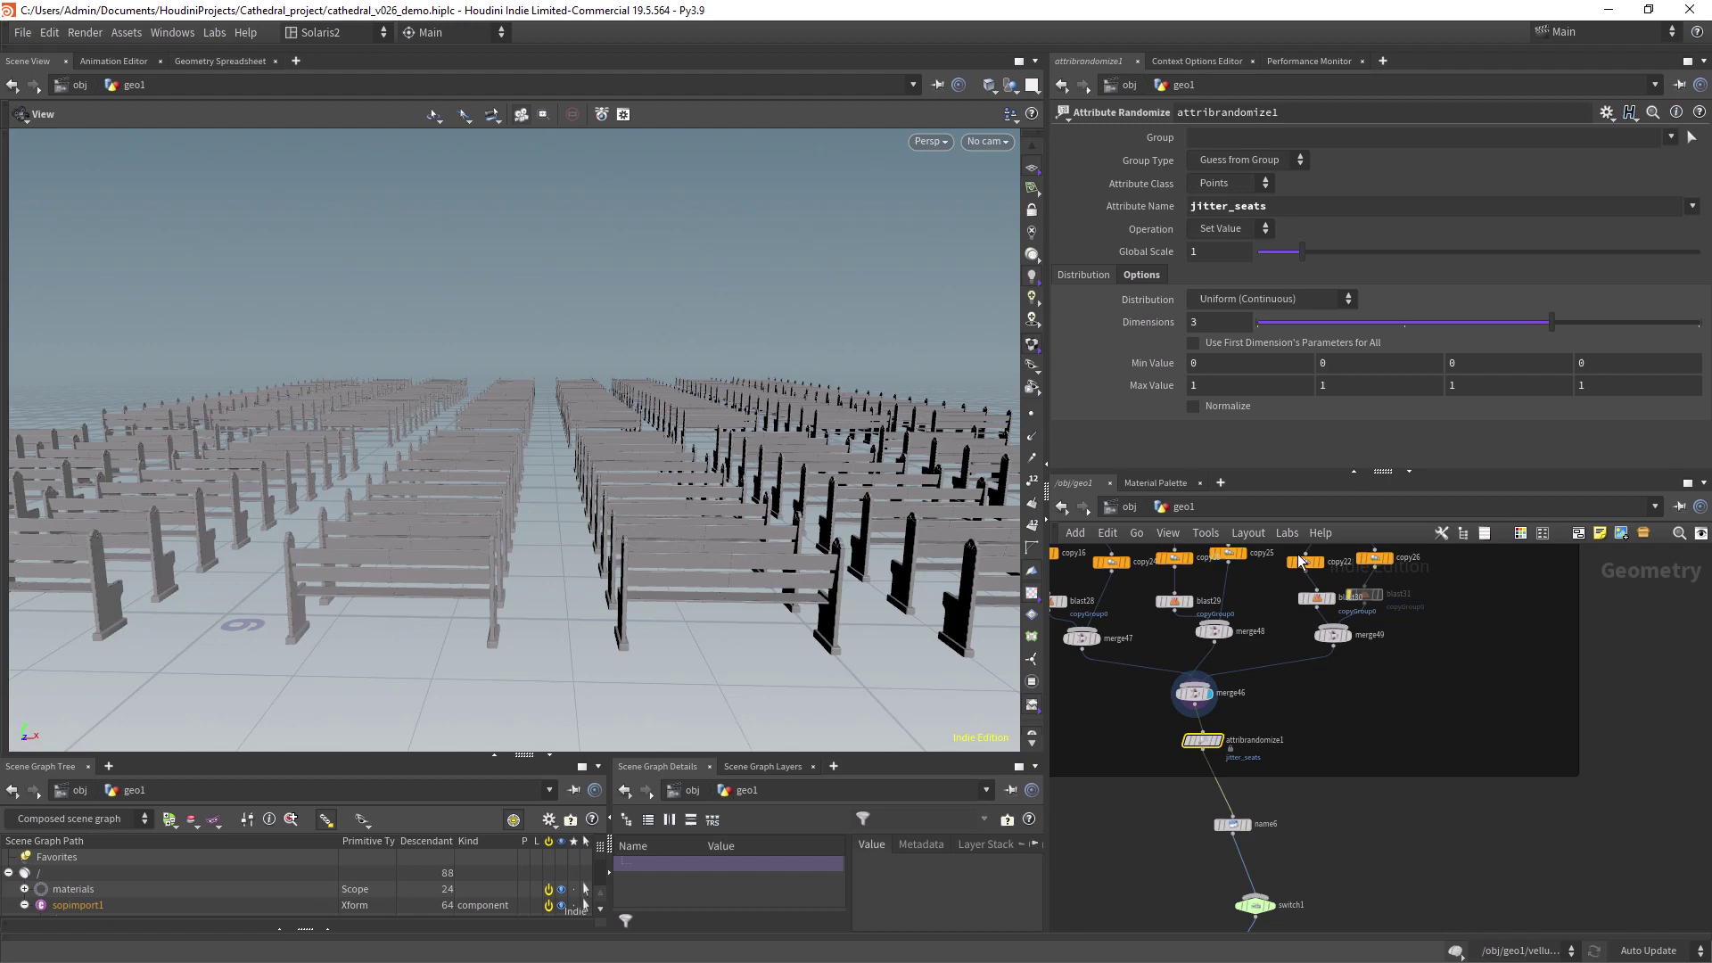
# Set attribrandomize1's attribute name to Cd and display the node to preview the random values on the benches.
pyautogui.moveTo(1272, 206); pyautogui.dragTo(1072, 216)
pyautogui.write('Cd')
pyautogui.press('Return')
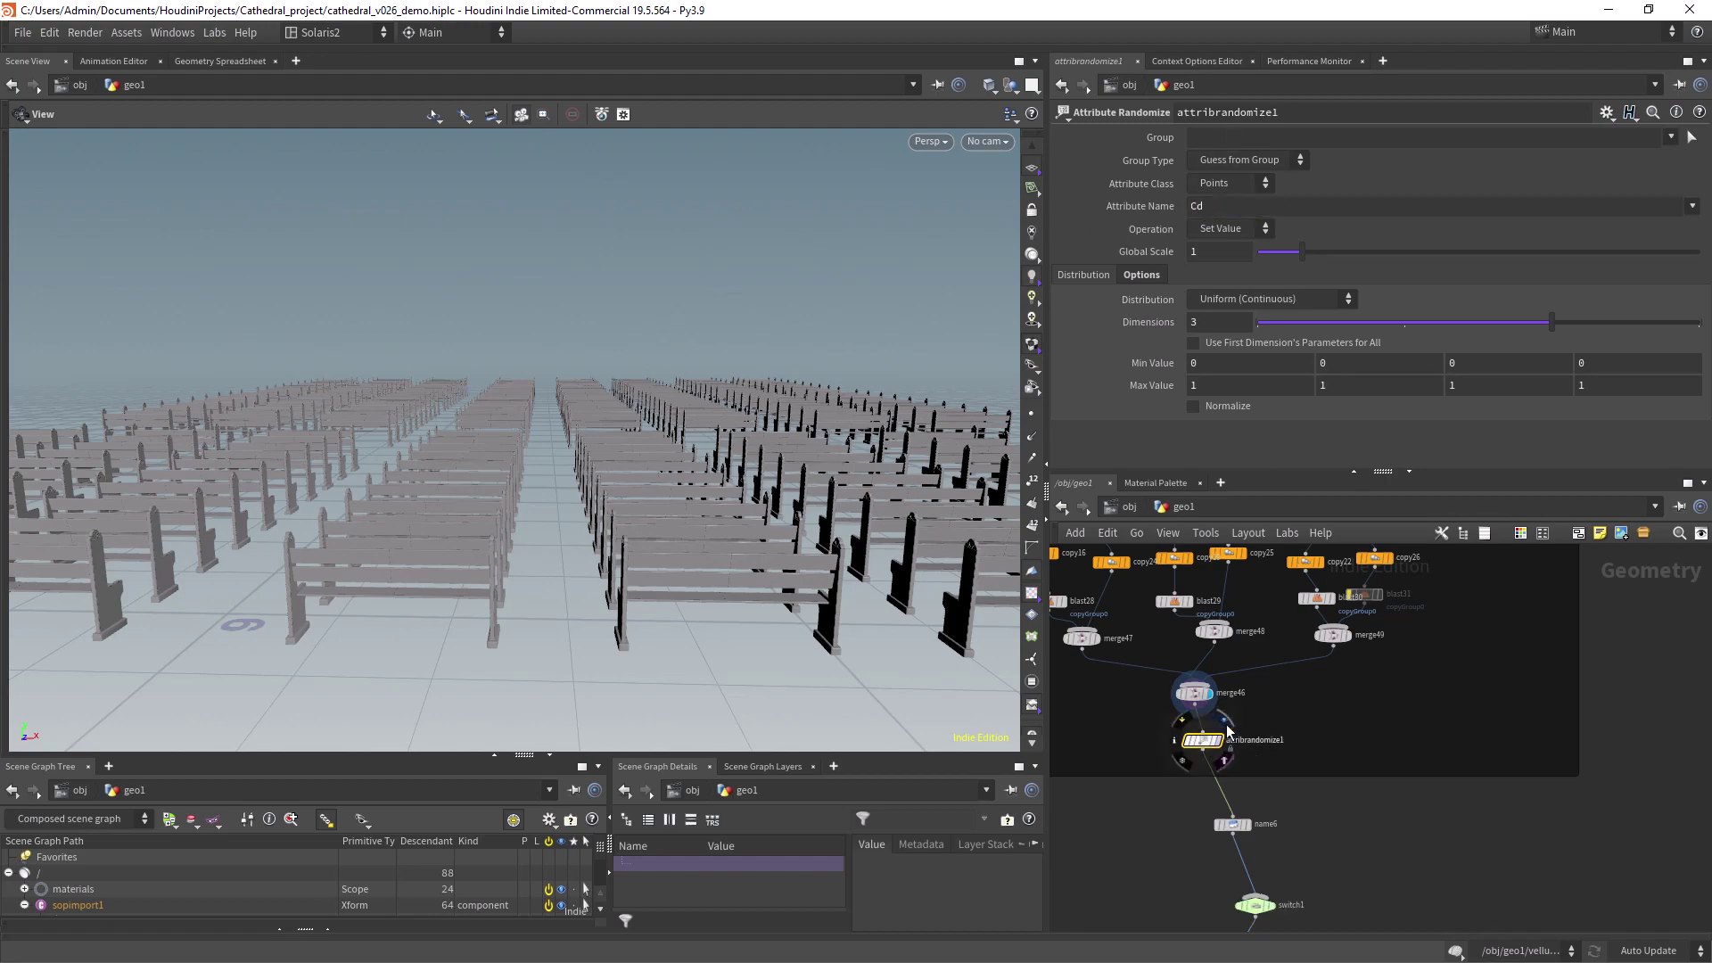
pyautogui.click(1217, 740)
pyautogui.moveTo(677, 464); pyautogui.dragTo(615, 468)
# Display the pack5 node upstream and examine the single packed bench.
pyautogui.moveTo(1151, 562); pyautogui.dragTo(1212, 891, button='middle')
pyautogui.click(1229, 724)
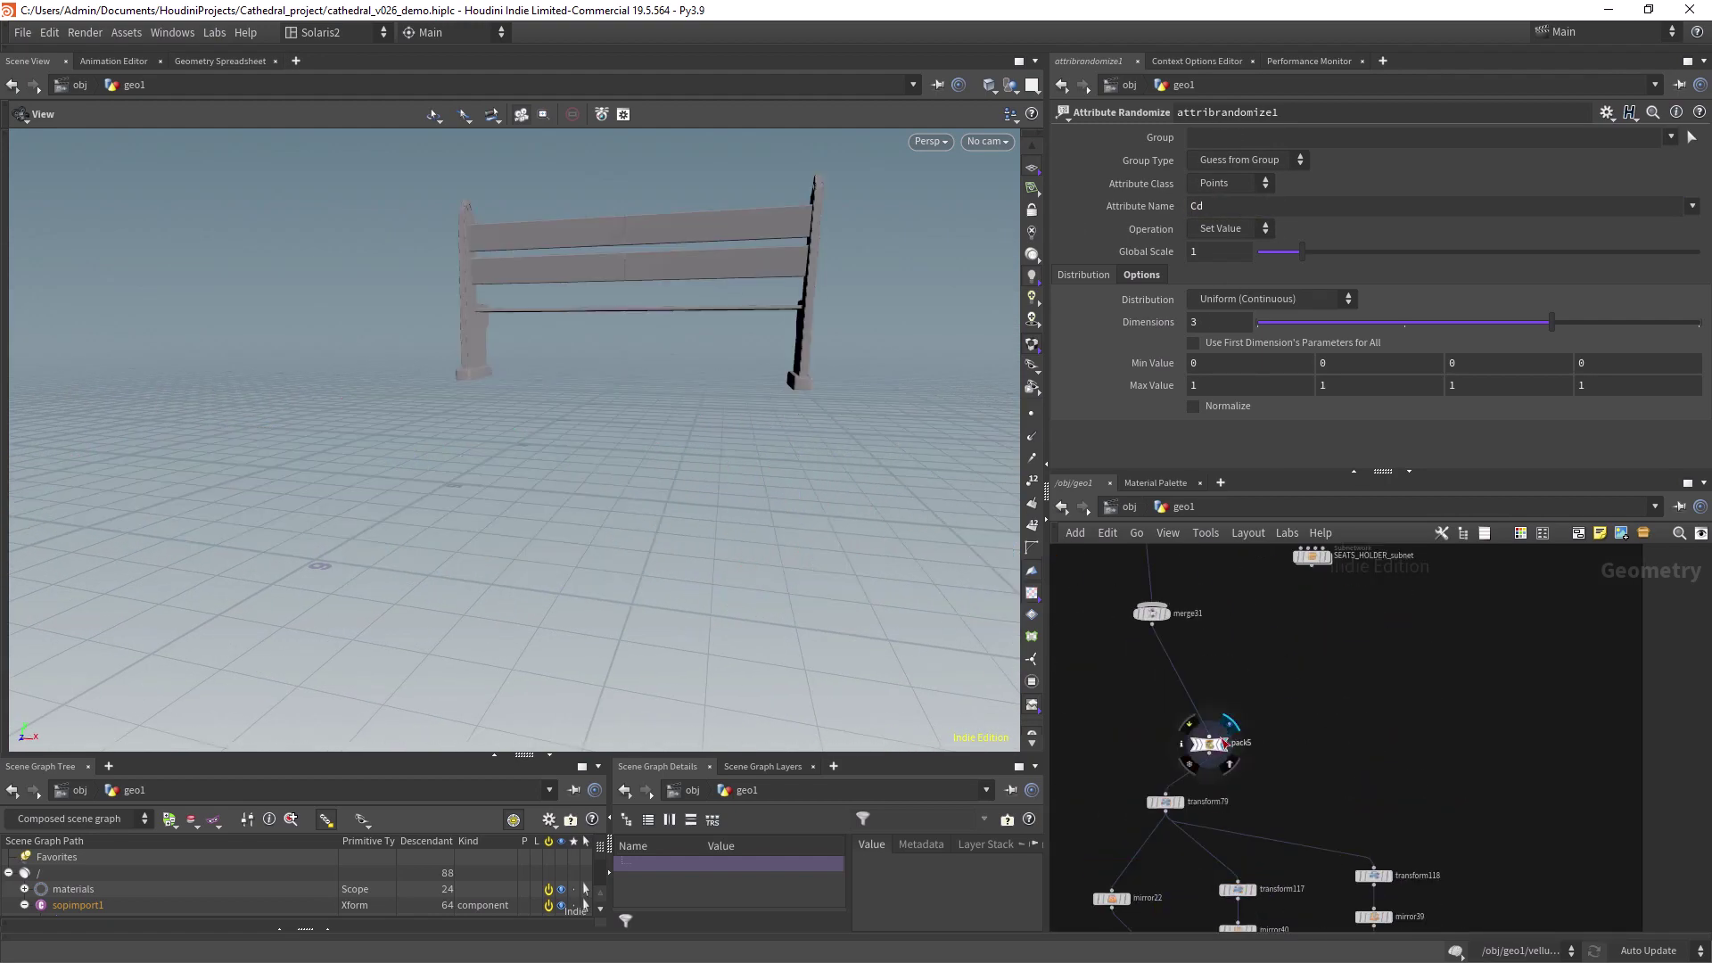
pyautogui.click(1209, 744)
pyautogui.moveTo(799, 405); pyautogui.dragTo(750, 387, button='right')
pyautogui.moveTo(750, 386); pyautogui.dragTo(641, 392)
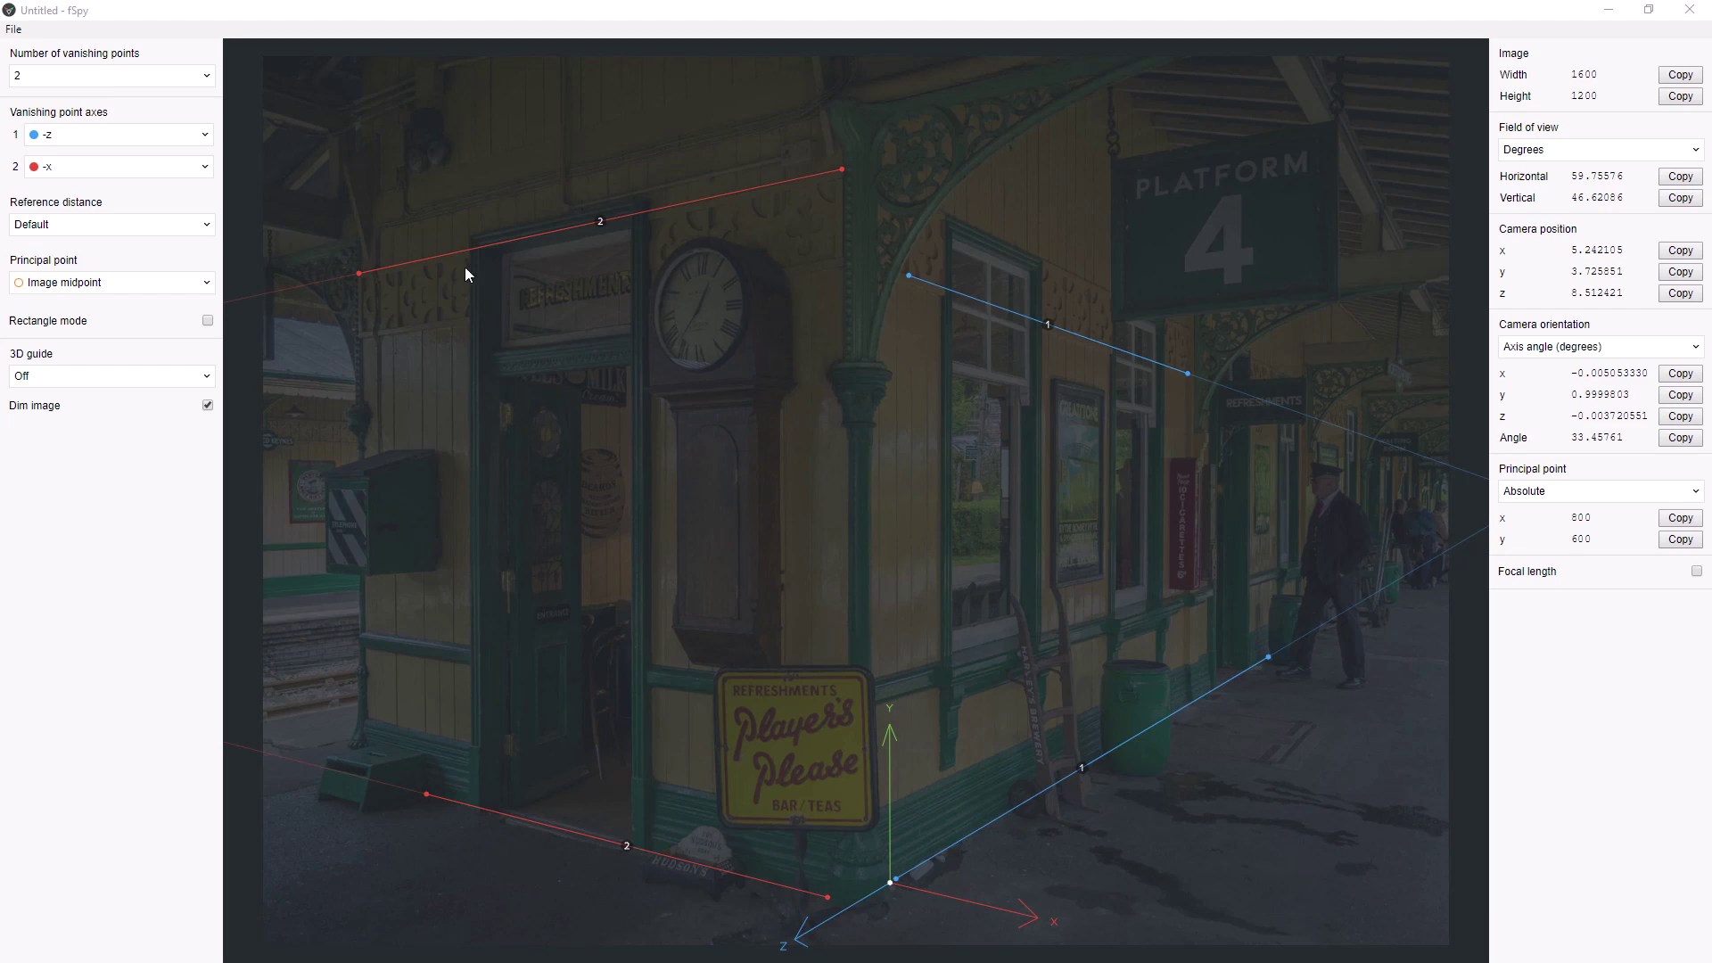
# Look over fSpy's file-saving options, and switch to Houdini to review fspy_cam_loader1 and its connected cam1.
pyautogui.click(16, 32)
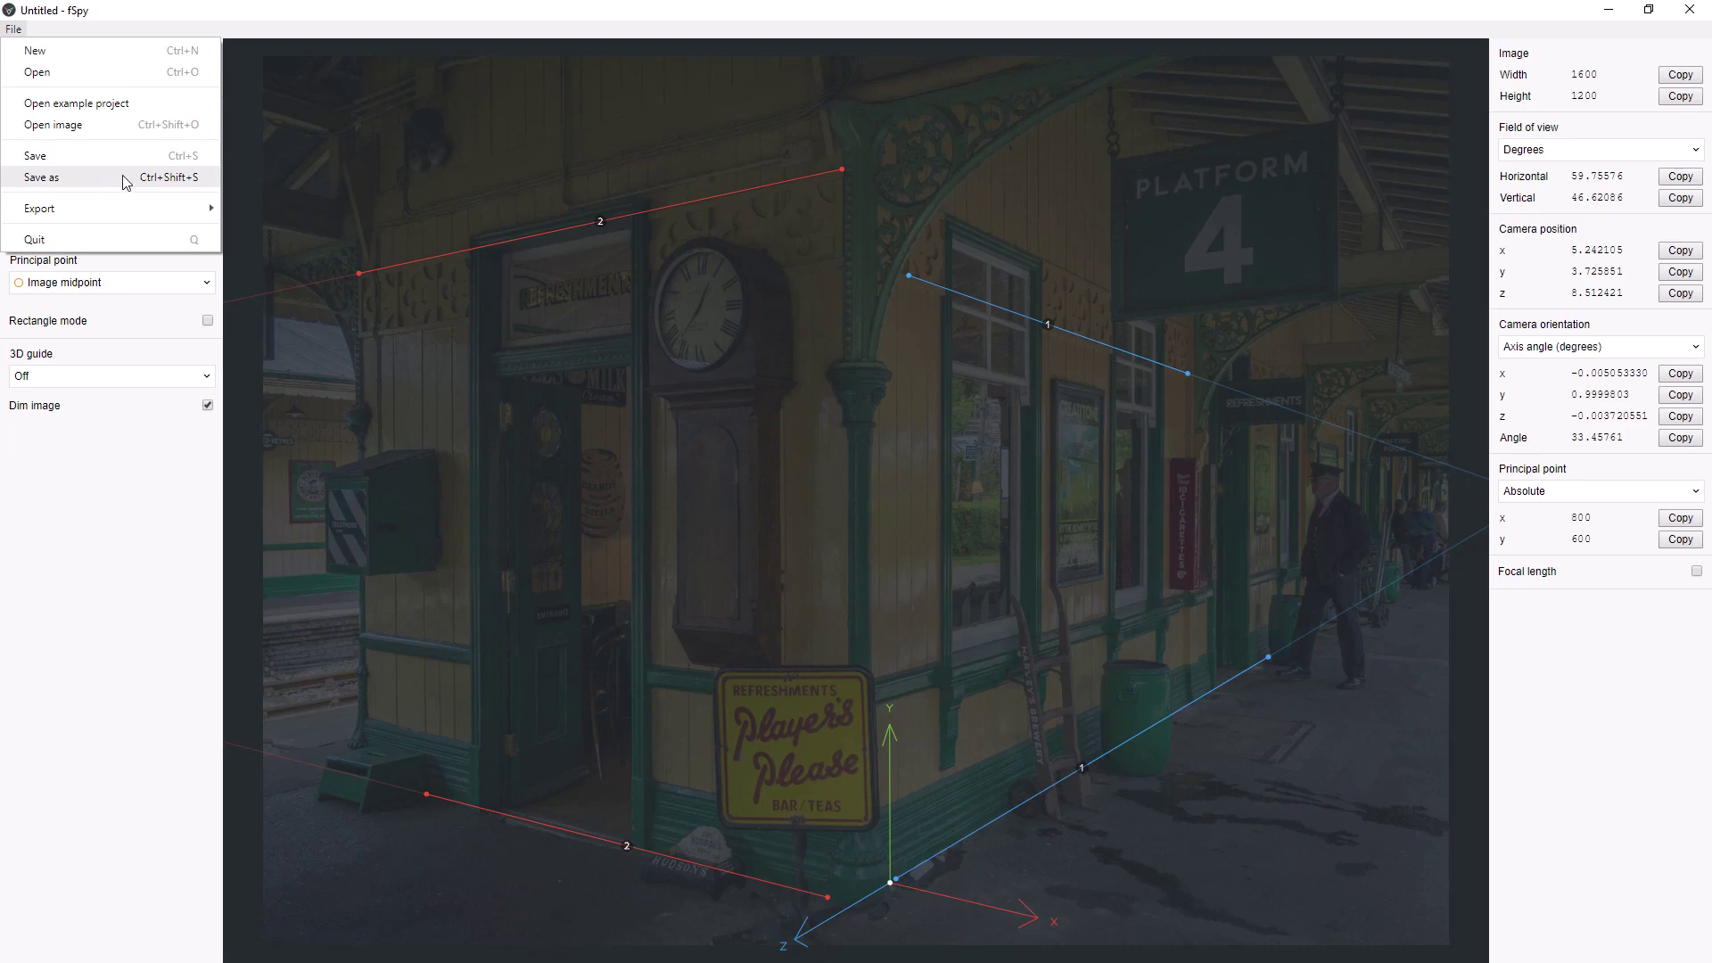
pyautogui.click(737, 453)
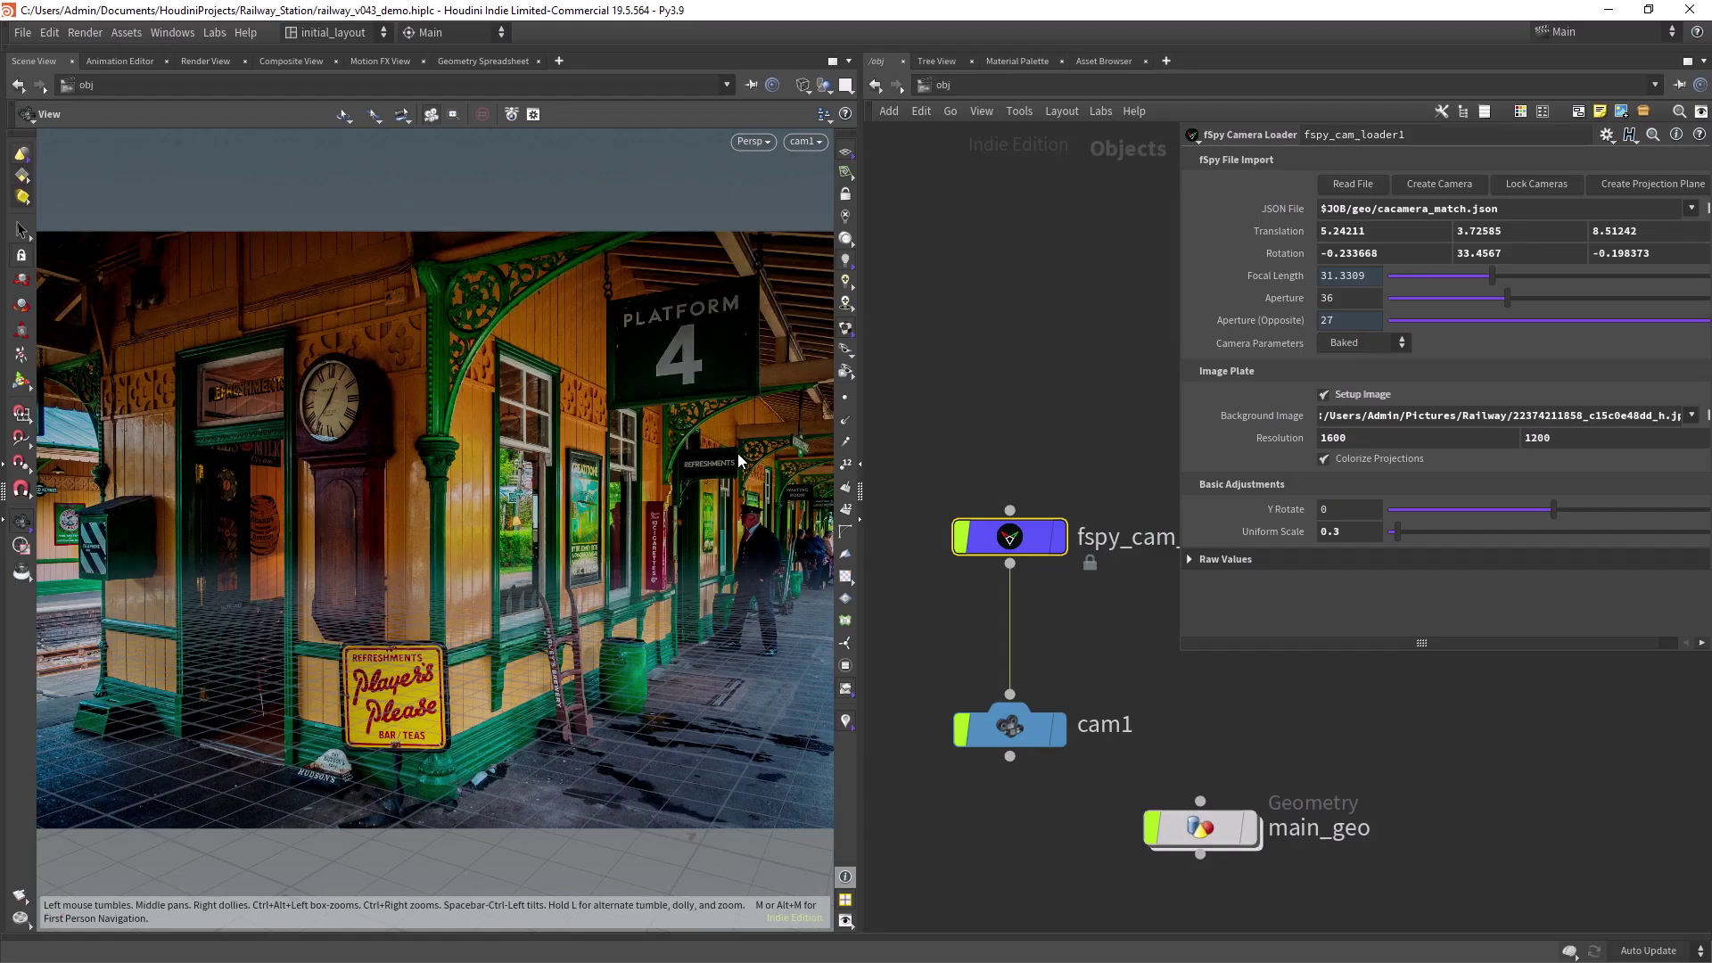
pyautogui.moveTo(1033, 546)
pyautogui.moveTo(1032, 546)
pyautogui.mouseDown()
pyautogui.moveTo(958, 621)
pyautogui.moveTo(946, 670)
pyautogui.moveTo(1020, 548)
pyautogui.mouseUp()
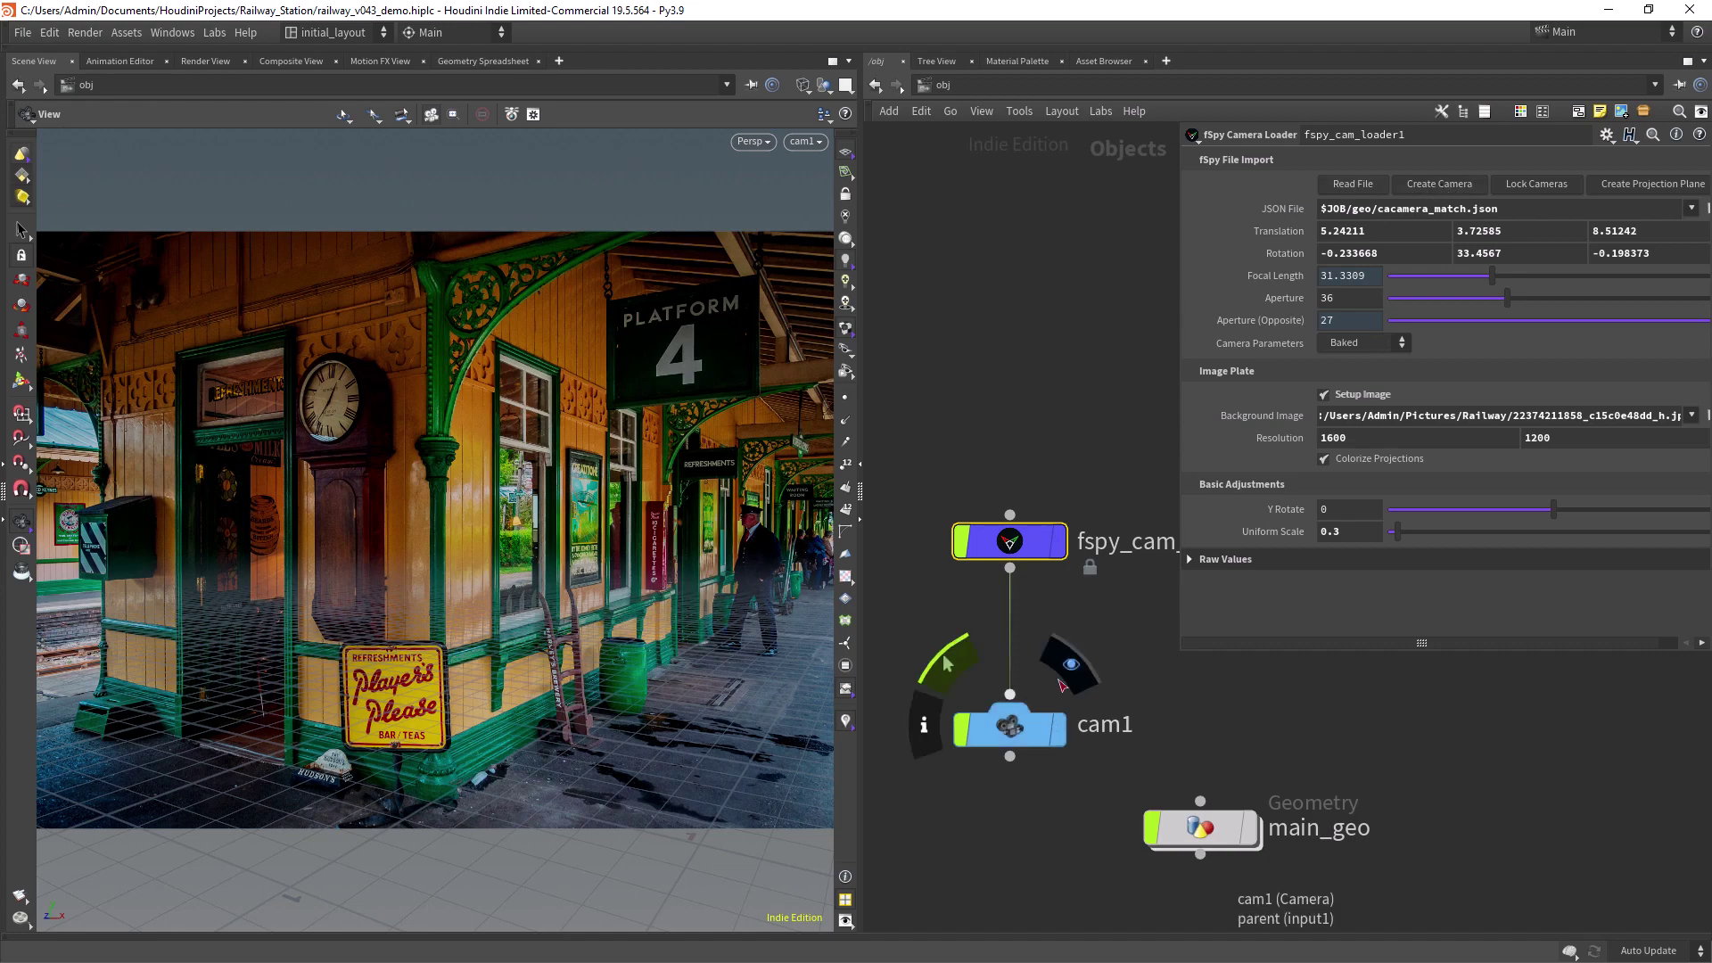
pyautogui.click(1006, 724)
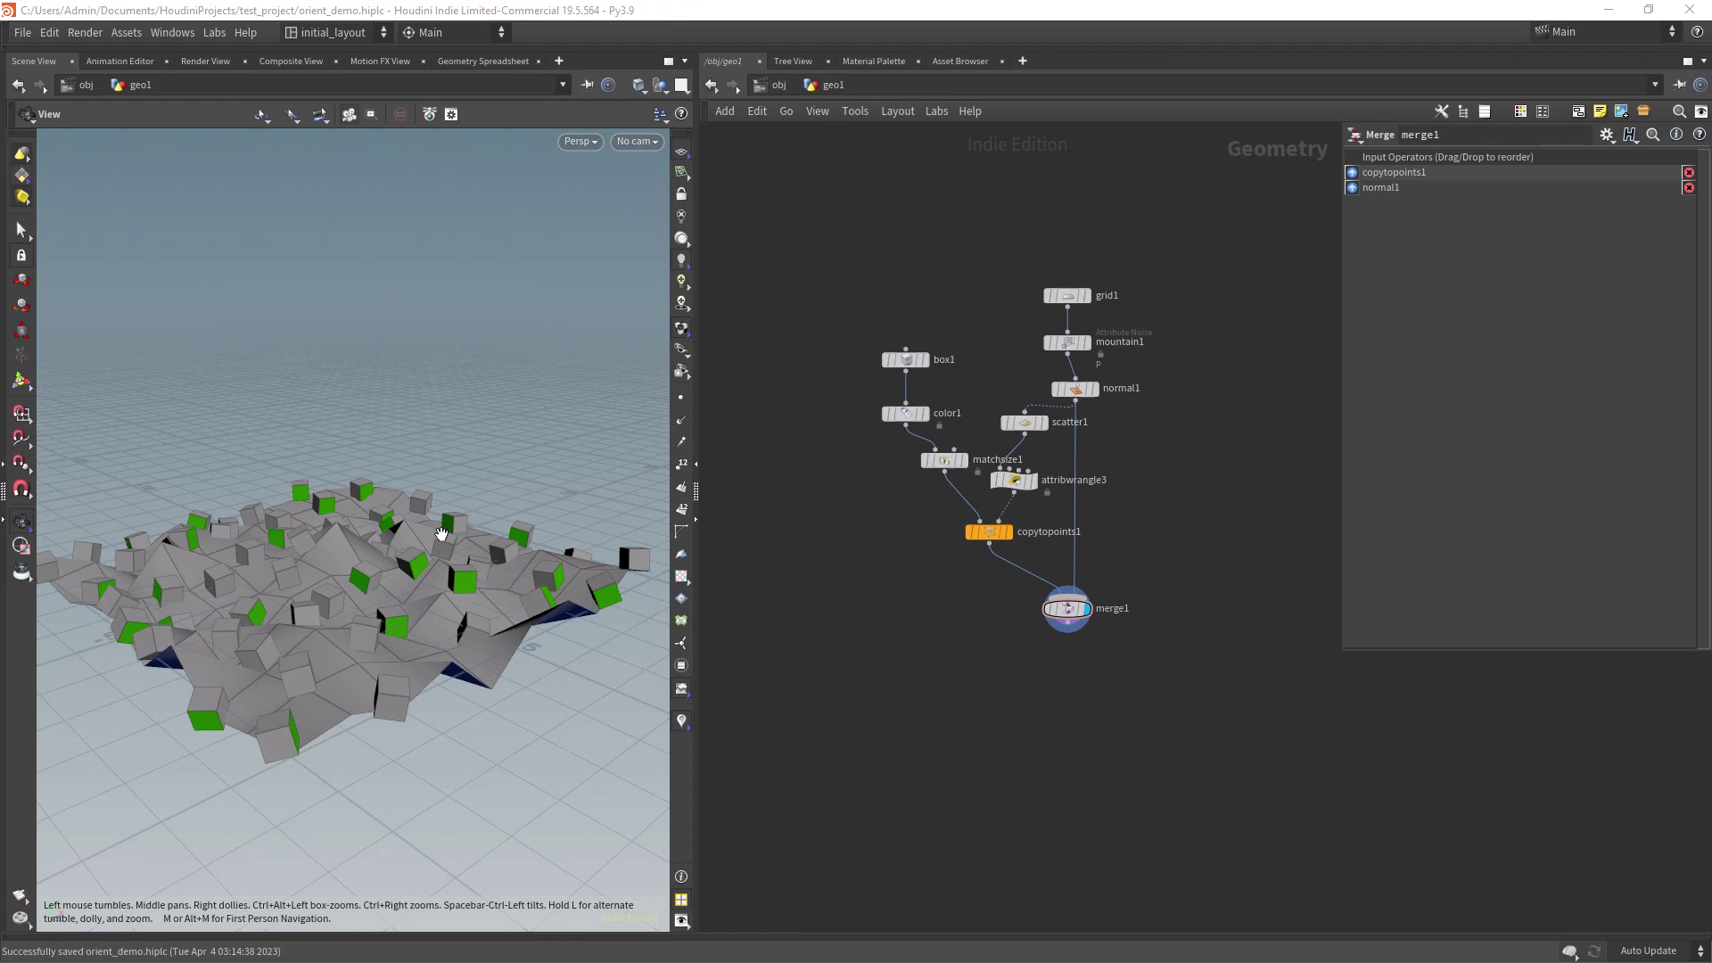
# Examine the boxes scattered on the terrain and inspect attribwrangle3's orientation code and Surface Orient parameters.
pyautogui.moveTo(391, 555); pyautogui.dragTo(439, 551)
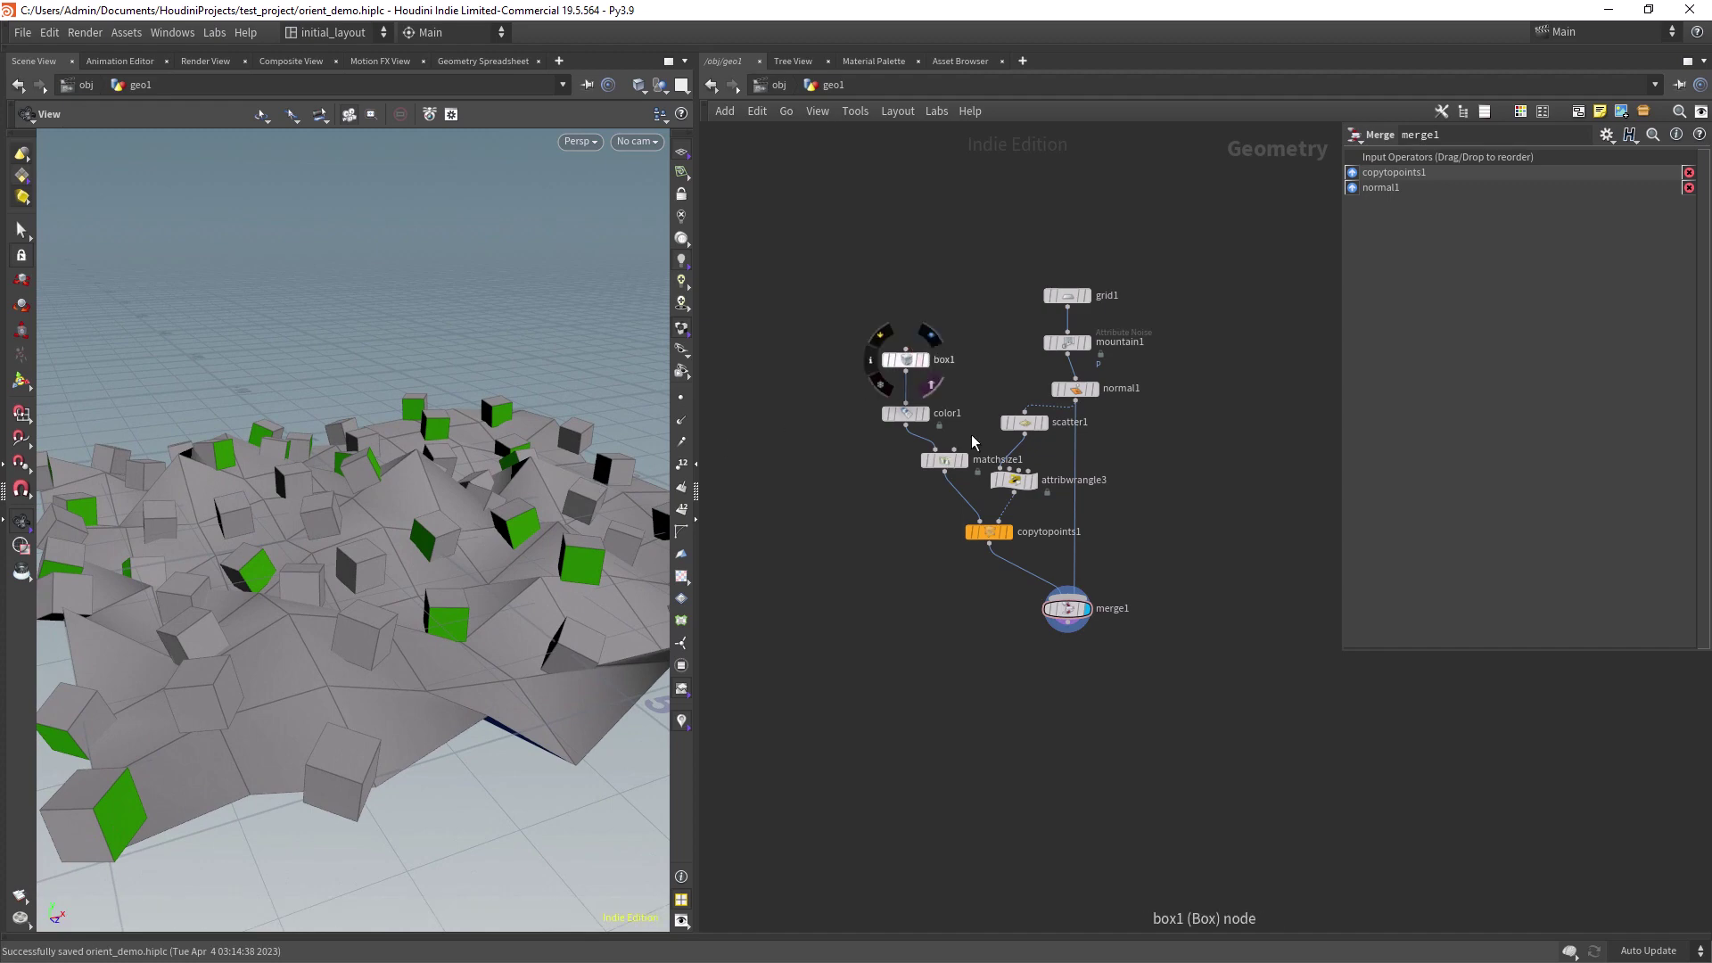
pyautogui.click(1014, 481)
pyautogui.scroll(-3, 1705, 335)
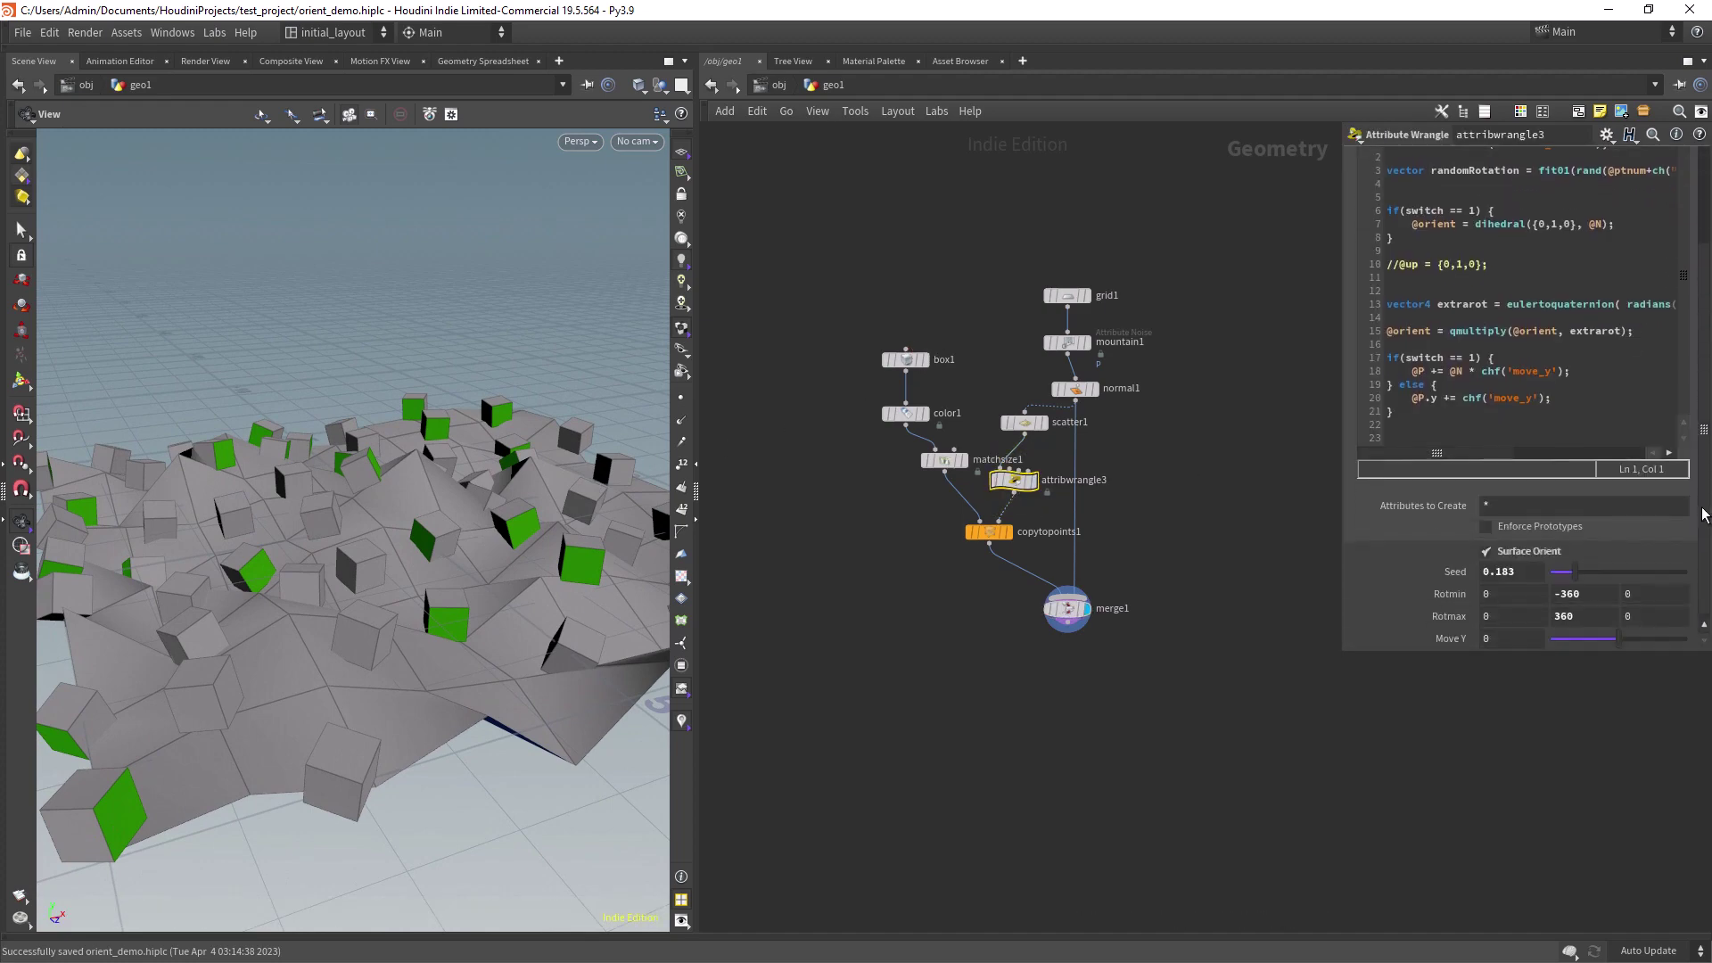
pyautogui.click(1528, 546)
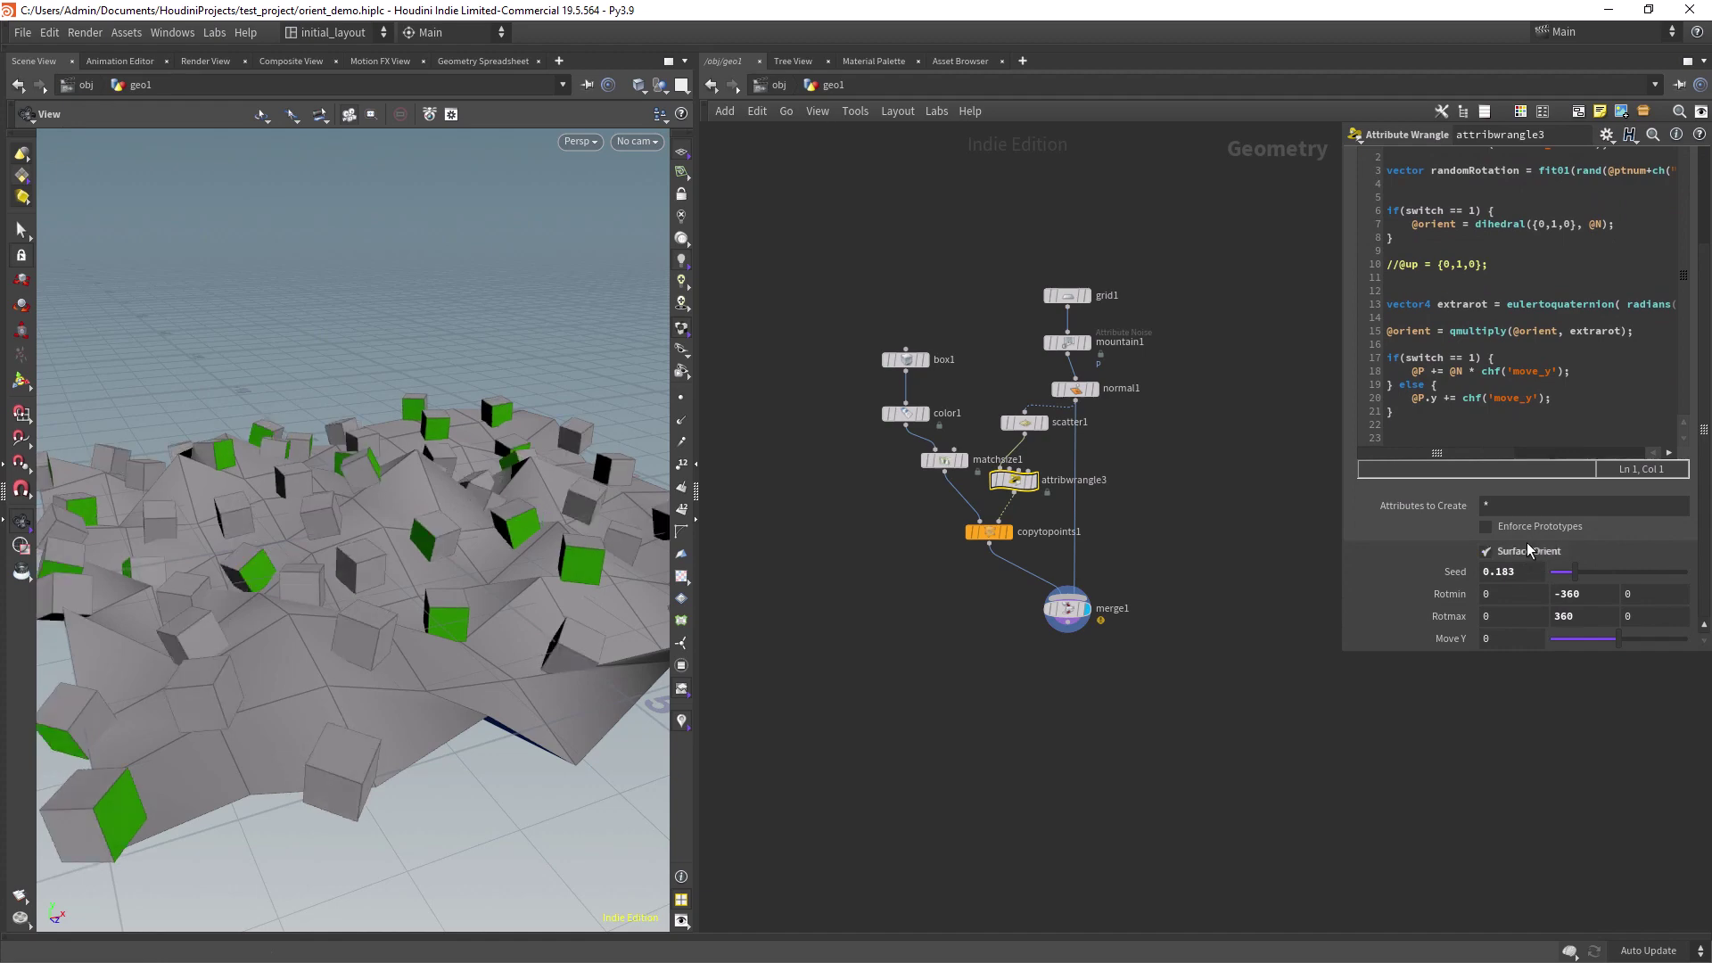
# Preview box1, color1 and matchsize1 in turn, moving matchsize1 to sit closer beneath color1.
pyautogui.click(925, 360)
pyautogui.click(925, 413)
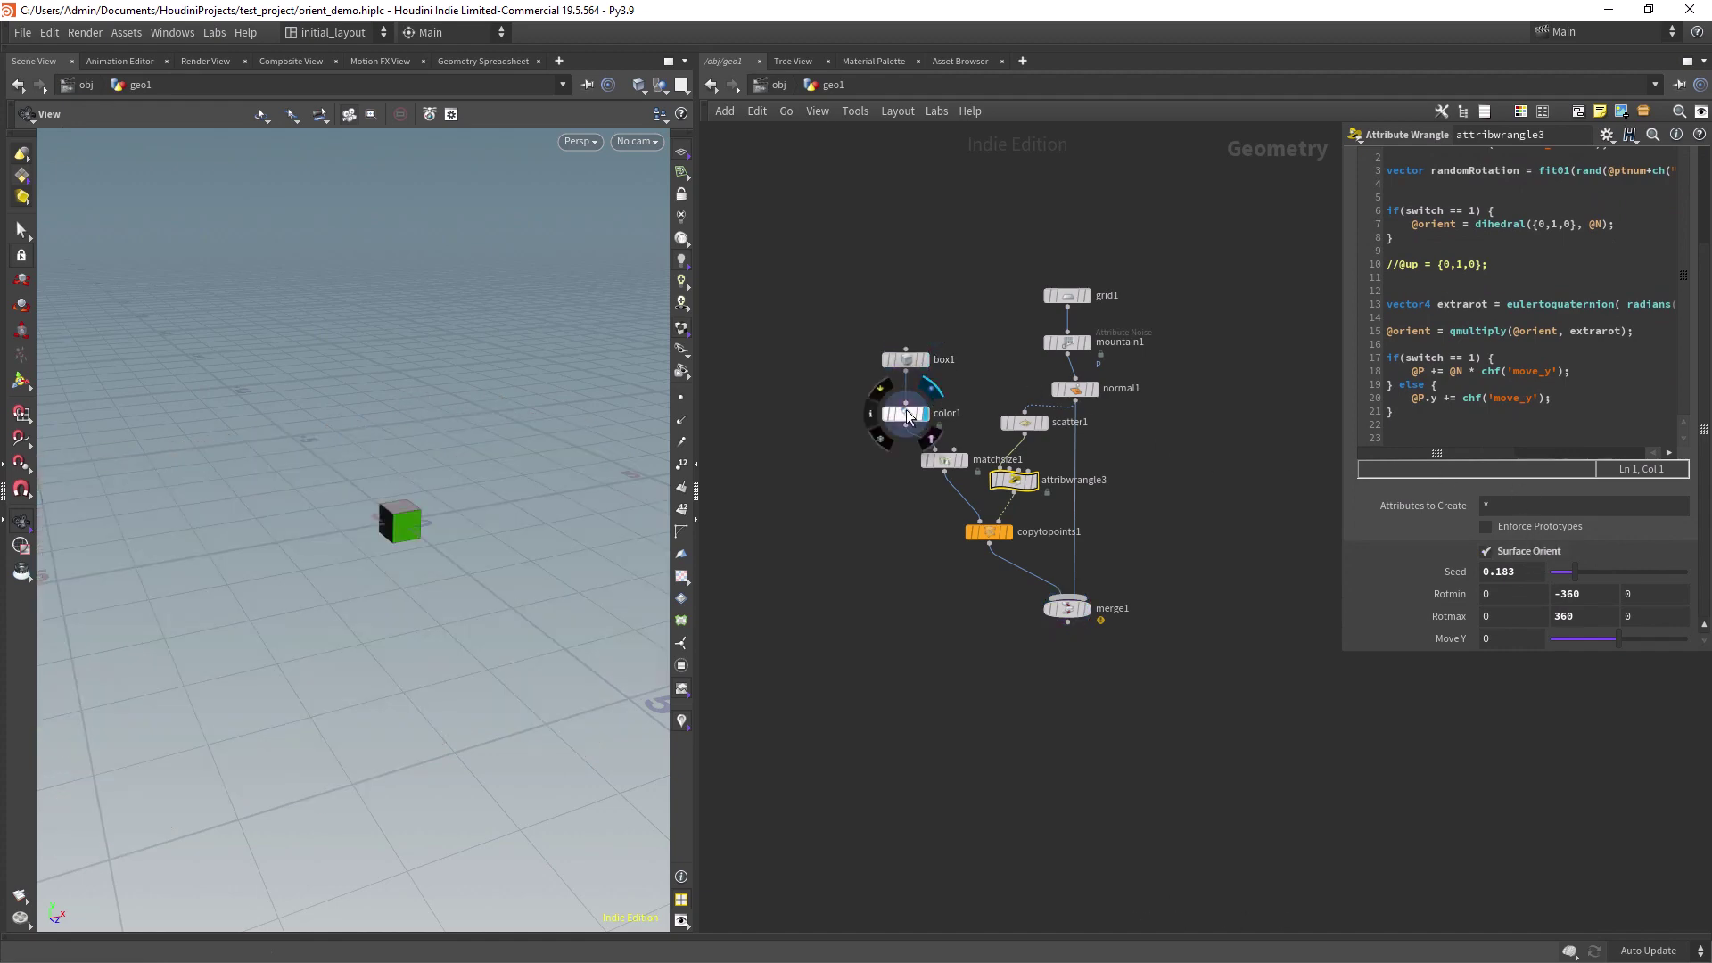
pyautogui.moveTo(951, 465); pyautogui.dragTo(929, 485)
pyautogui.click(944, 461)
pyautogui.click(923, 482)
pyautogui.moveTo(420, 530); pyautogui.dragTo(527, 532, button='right')
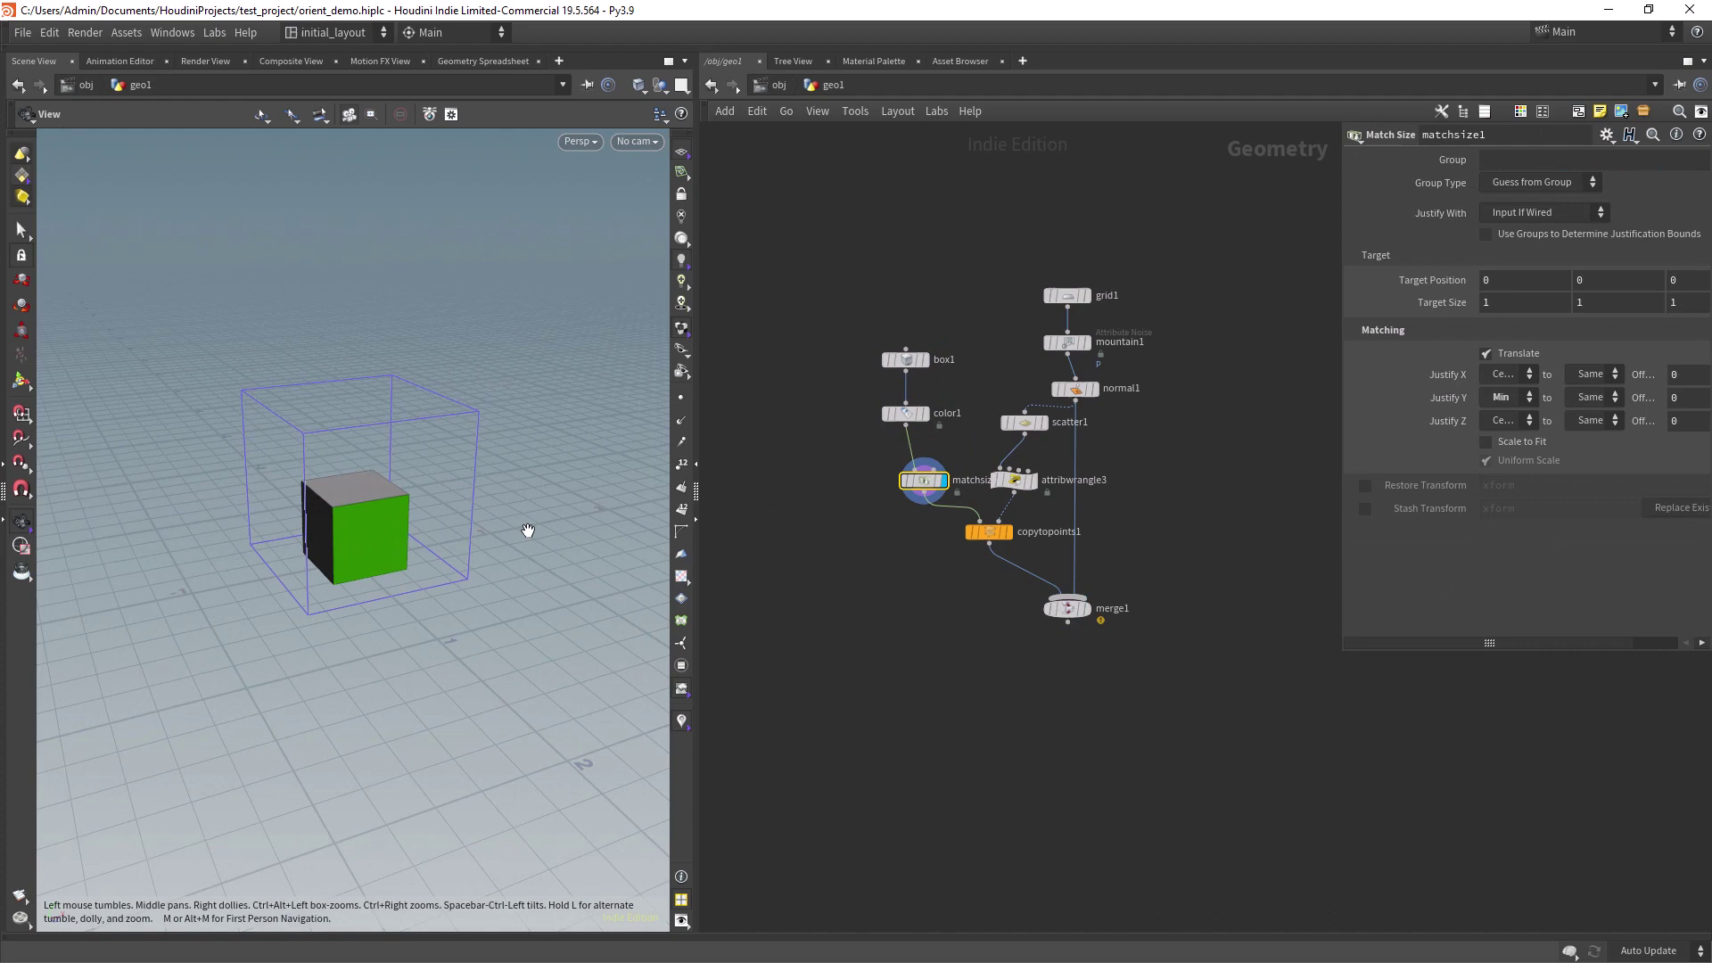
# Preview the terrain branch by displaying mountain1, normal1 and scatter1 in turn.
pyautogui.moveTo(1096, 275); pyautogui.dragTo(1087, 372, button='middle')
pyautogui.click(1077, 440)
pyautogui.moveTo(424, 580); pyautogui.dragTo(317, 581, button='right')
pyautogui.click(1070, 487)
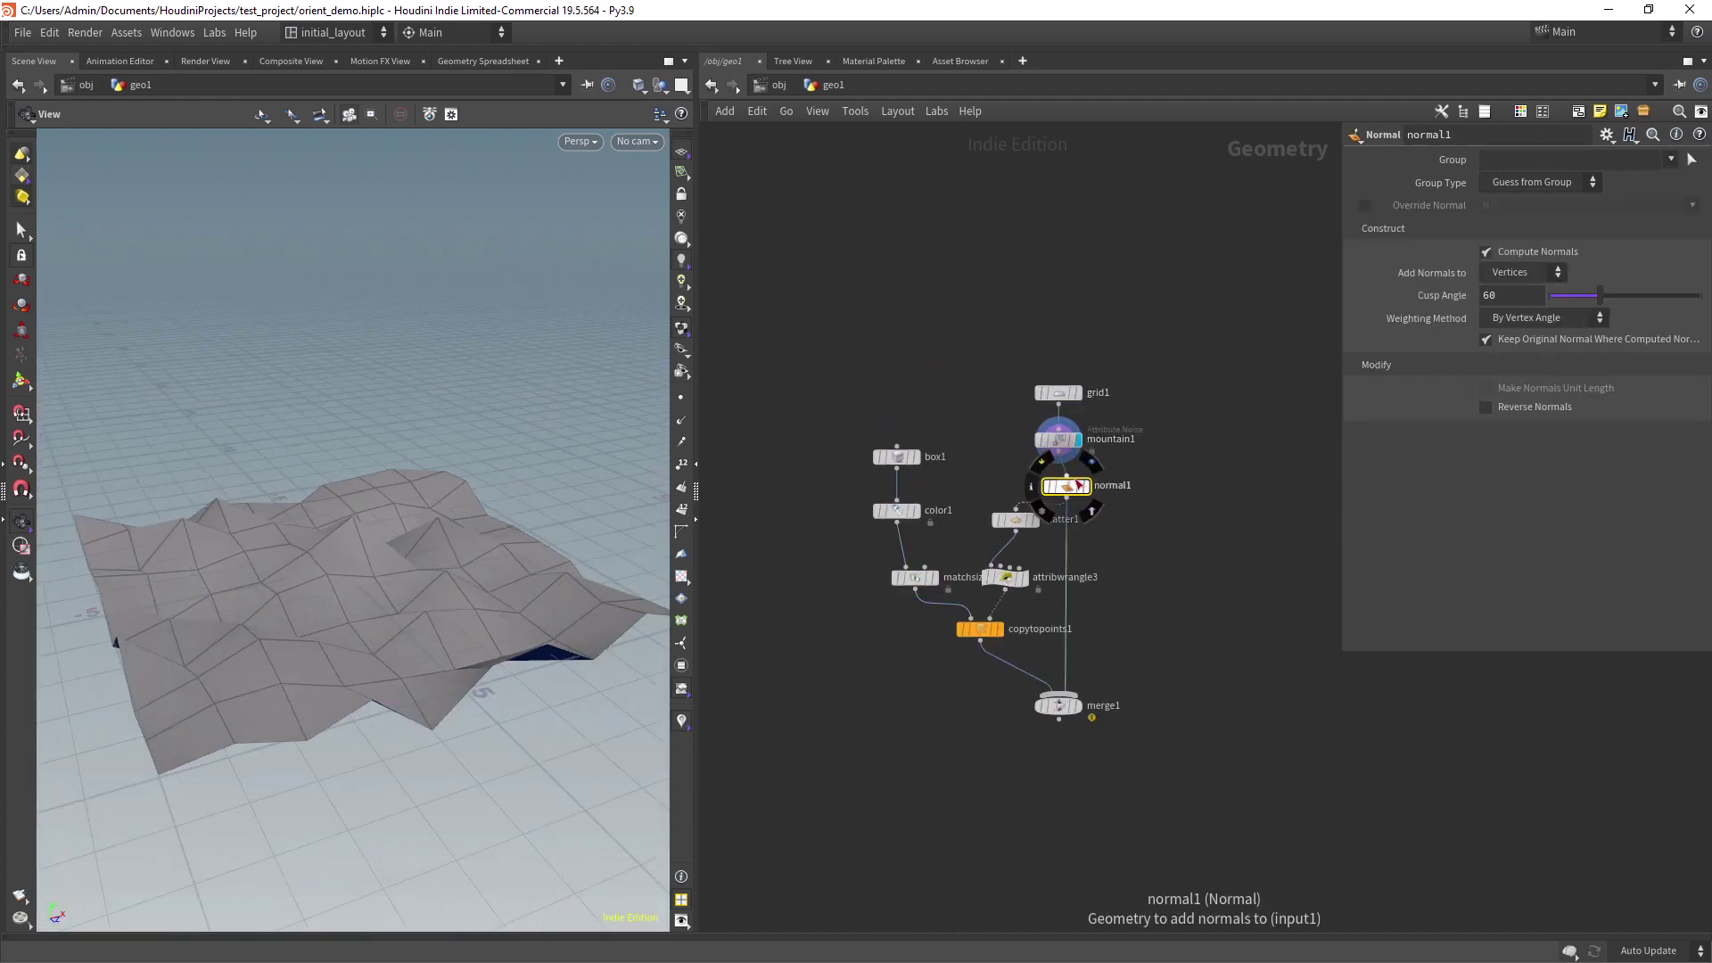
pyautogui.click(1085, 486)
pyautogui.scroll(2, 1112, 534)
pyautogui.click(997, 513)
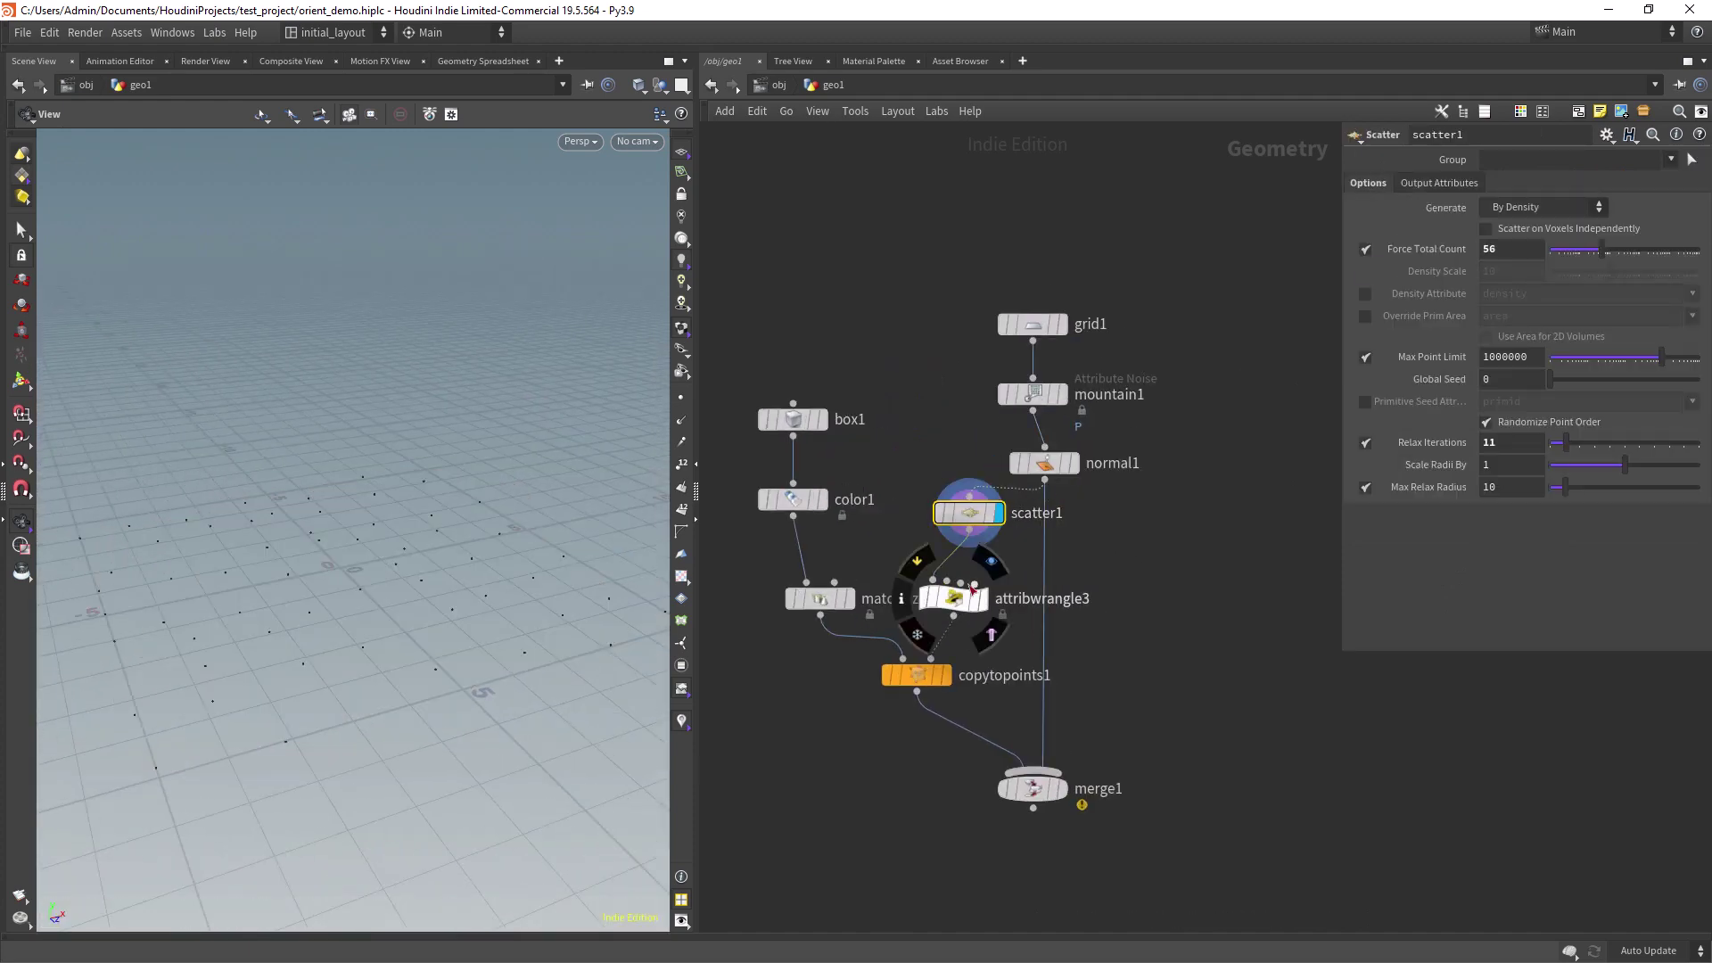
# Bypass attribwrangle3 while displaying copytopoints1 and merge1, and re-enable the wrangle with merge1 displayed.
pyautogui.click(926, 598)
pyautogui.click(943, 678)
pyautogui.click(914, 675)
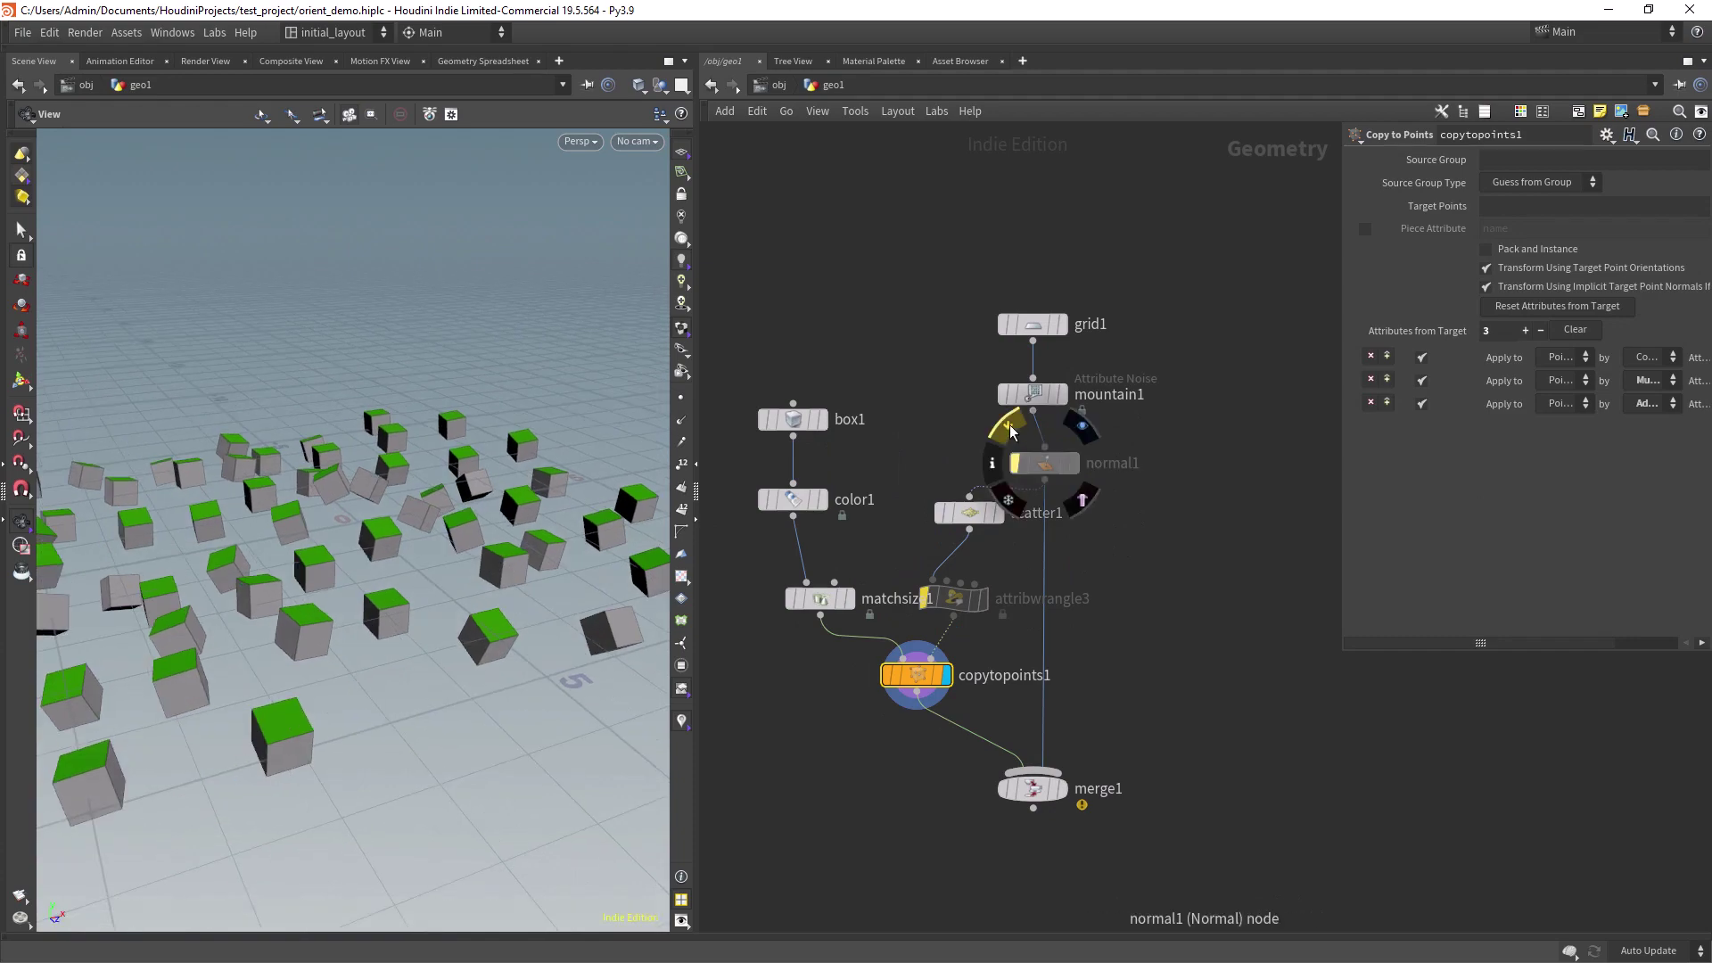
pyautogui.click(1057, 783)
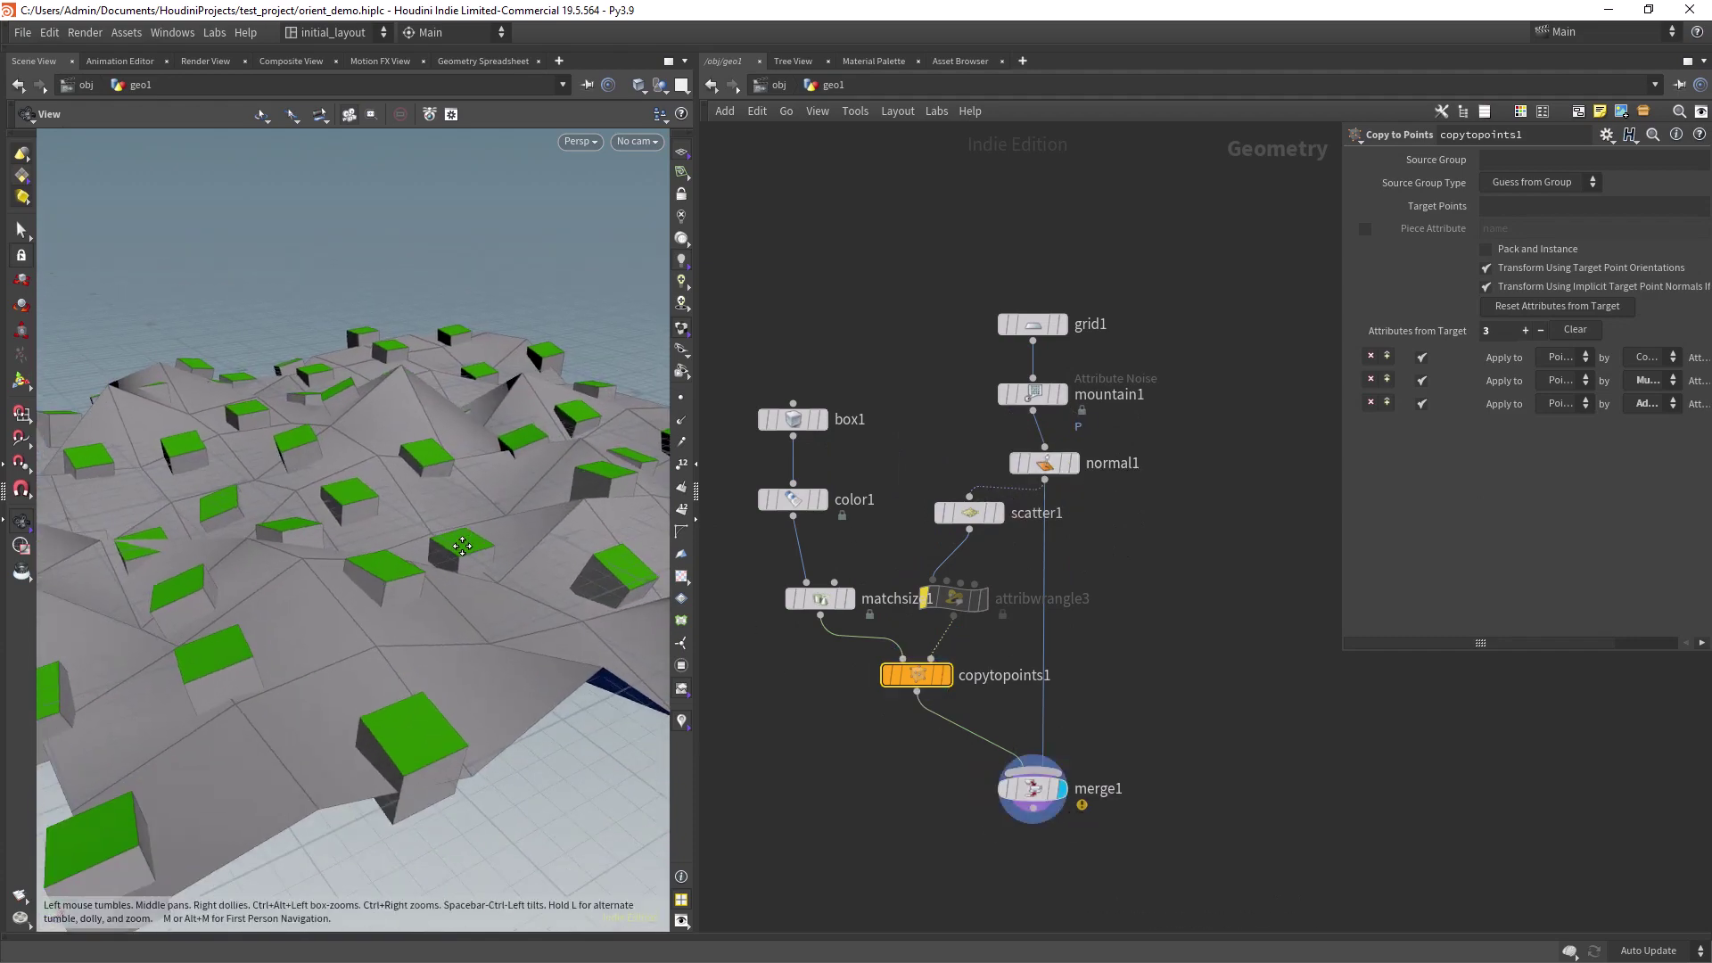
pyautogui.click(924, 562)
pyautogui.click(954, 599)
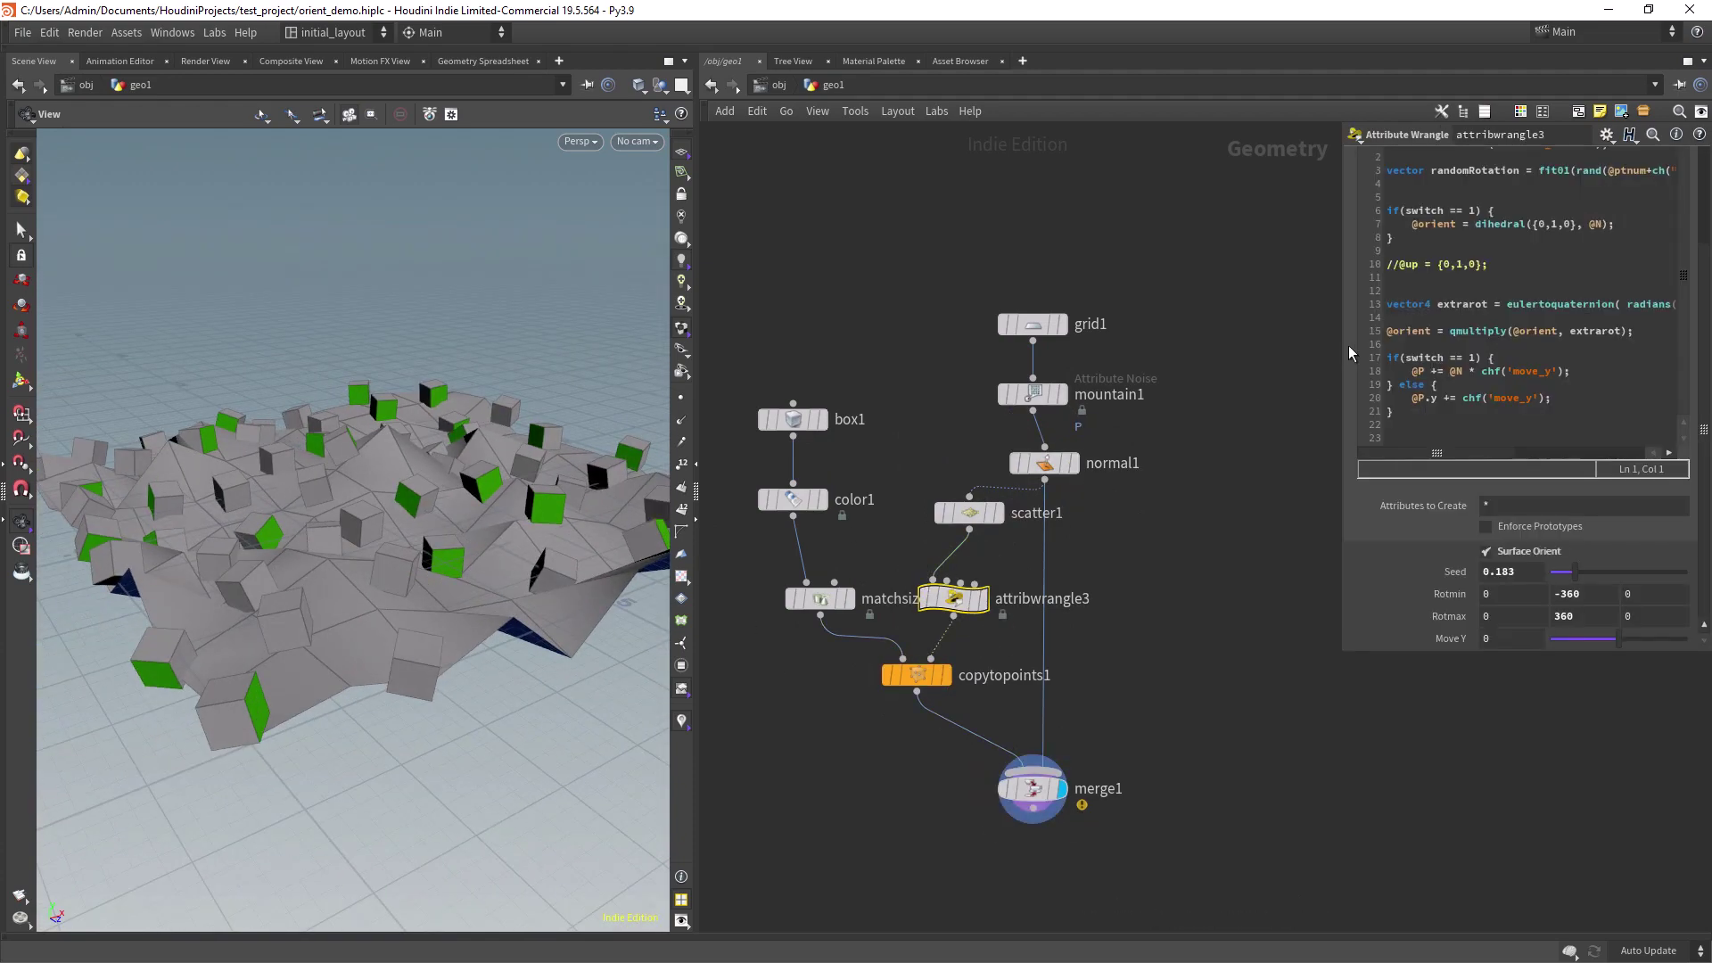
# Turn off Surface Orient on attribwrangle3 and set the Y values of both Rotmin and Rotmax to 90.
pyautogui.click(1353, 554)
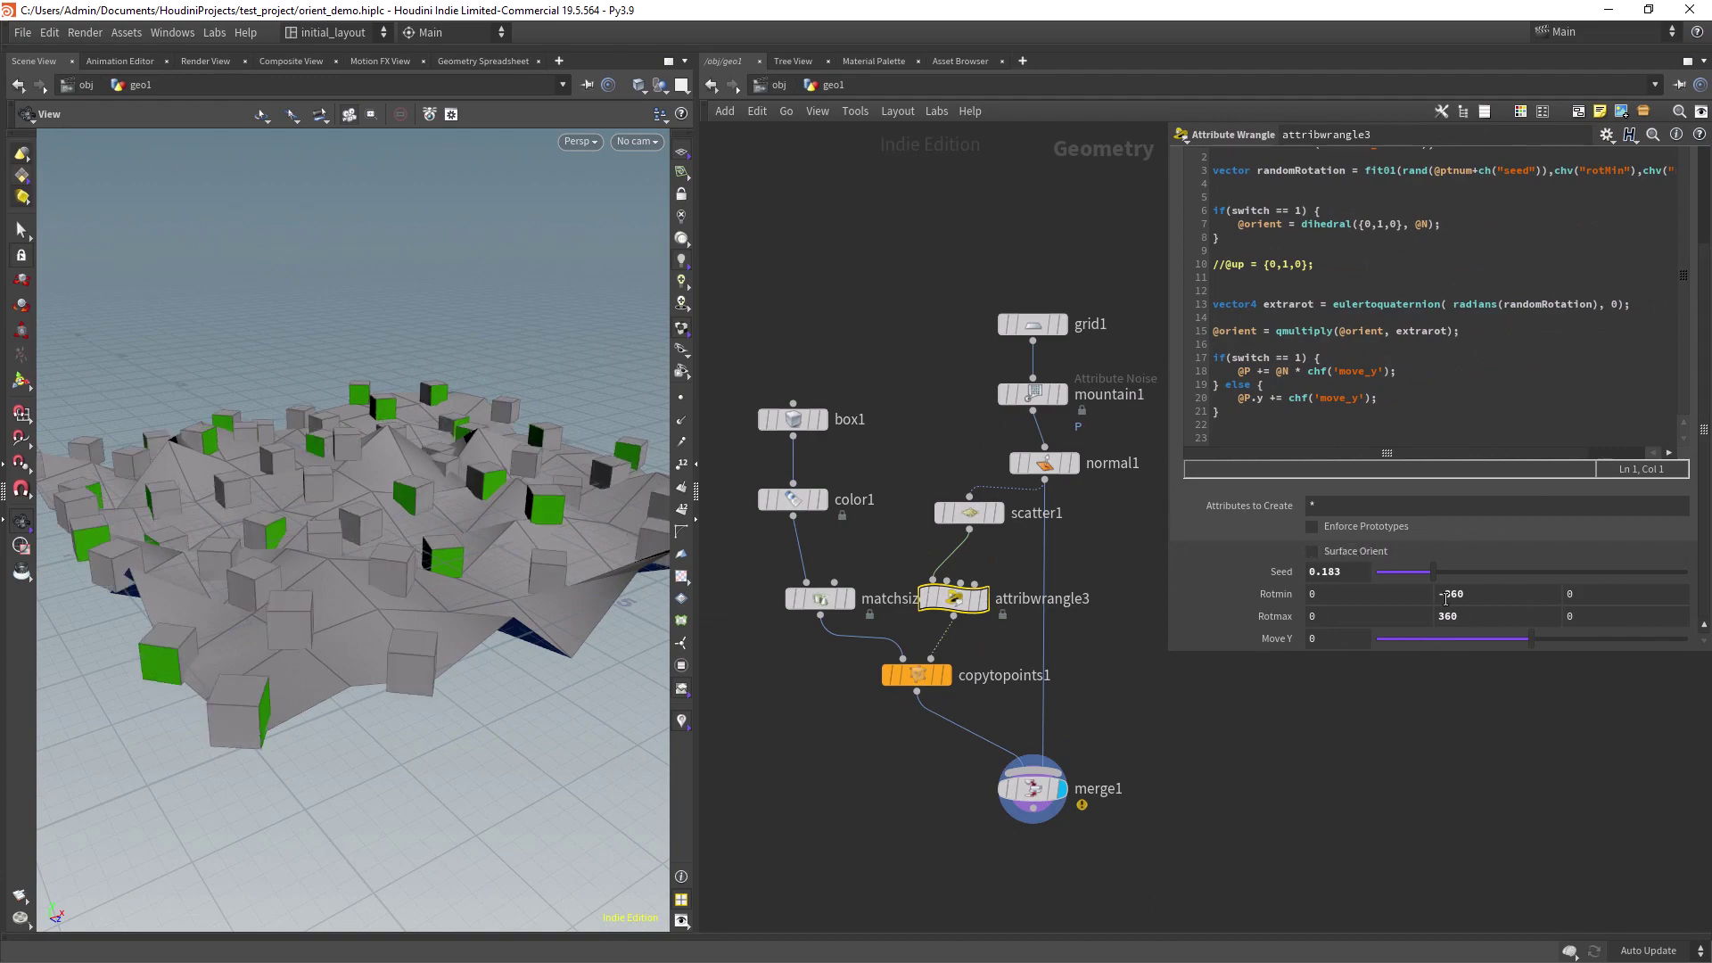
pyautogui.write('90')
pyautogui.press('Tab')
pyautogui.write('920')
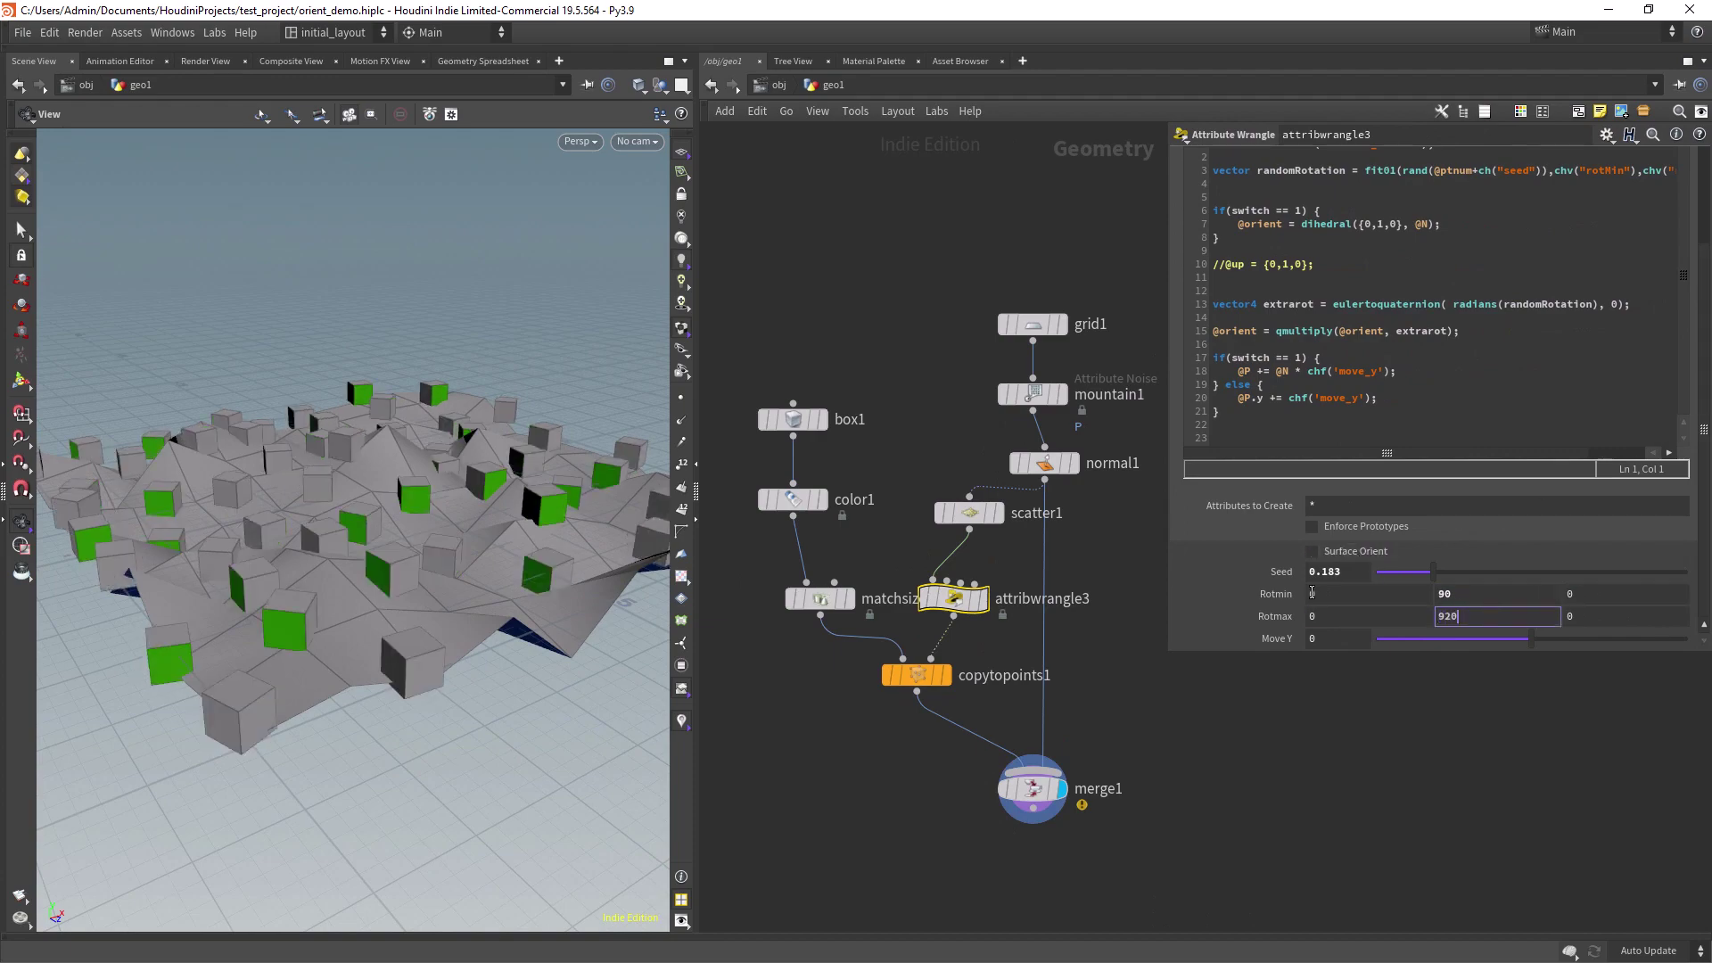
pyautogui.write('0')
pyautogui.press('Tab')
pyautogui.moveTo(395, 540); pyautogui.dragTo(452, 474)
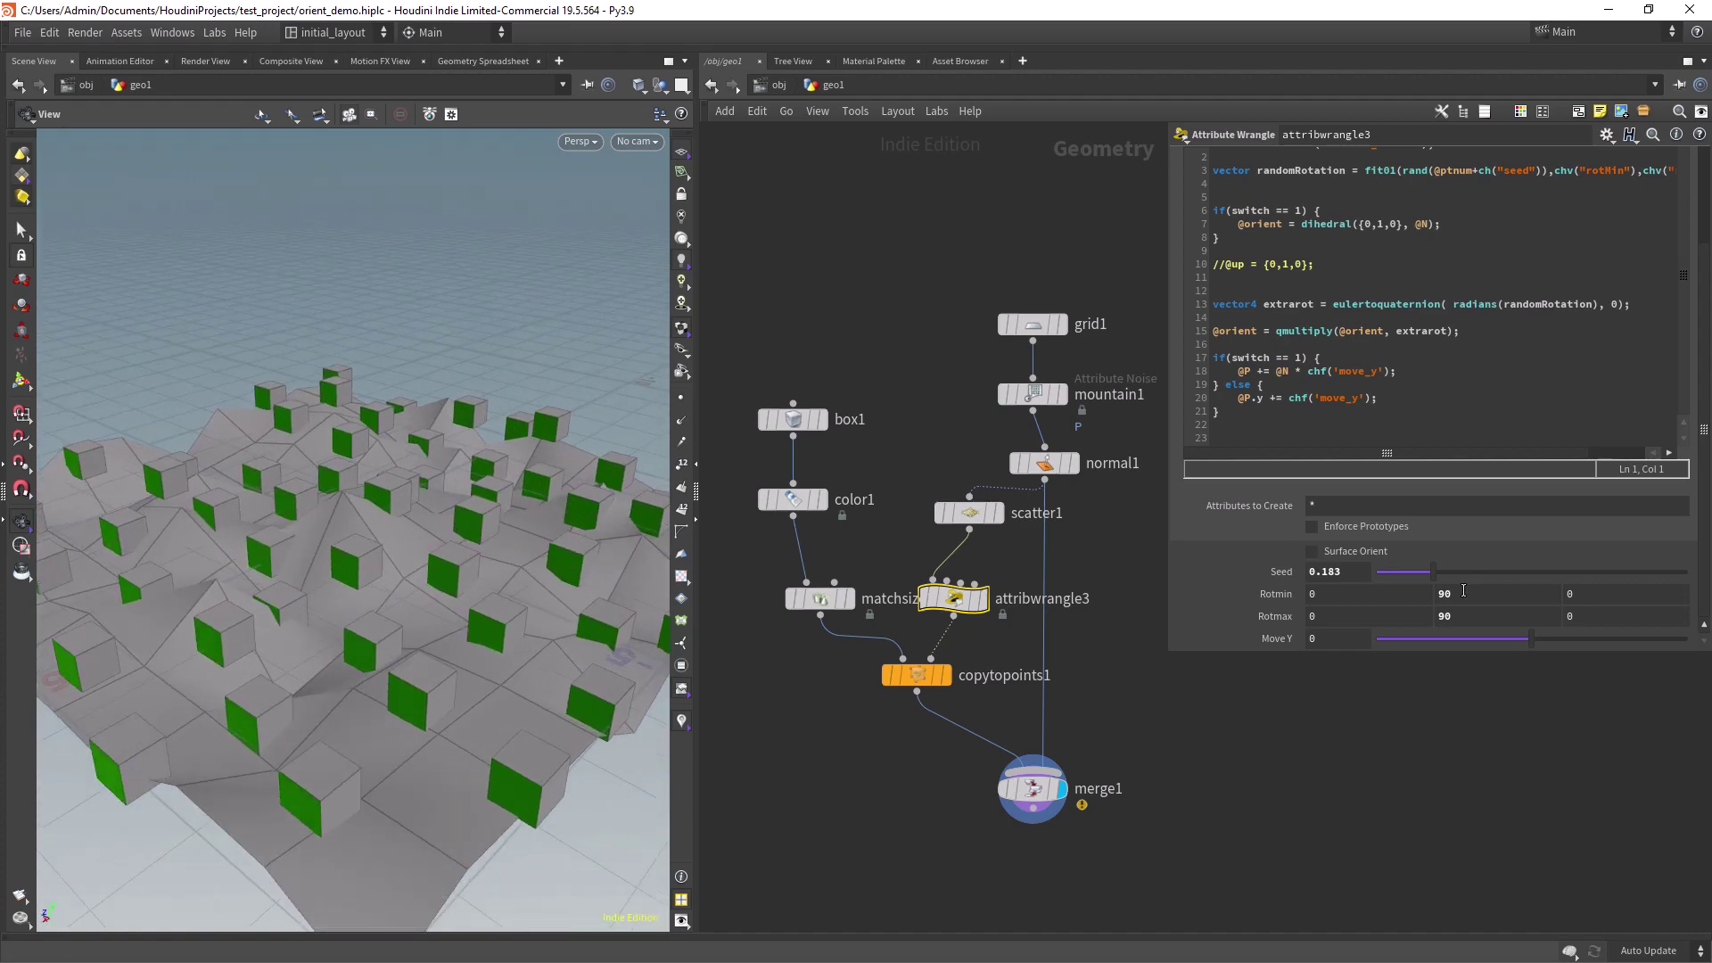
# Set attribwrangle3's Y rotation range to -360 for Rotmin and 360 for Rotmax.
pyautogui.write('-360')
pyautogui.press('Tab')
pyautogui.press('Tab')
pyautogui.press('Tab')
pyautogui.write('360')
pyautogui.press('Tab')
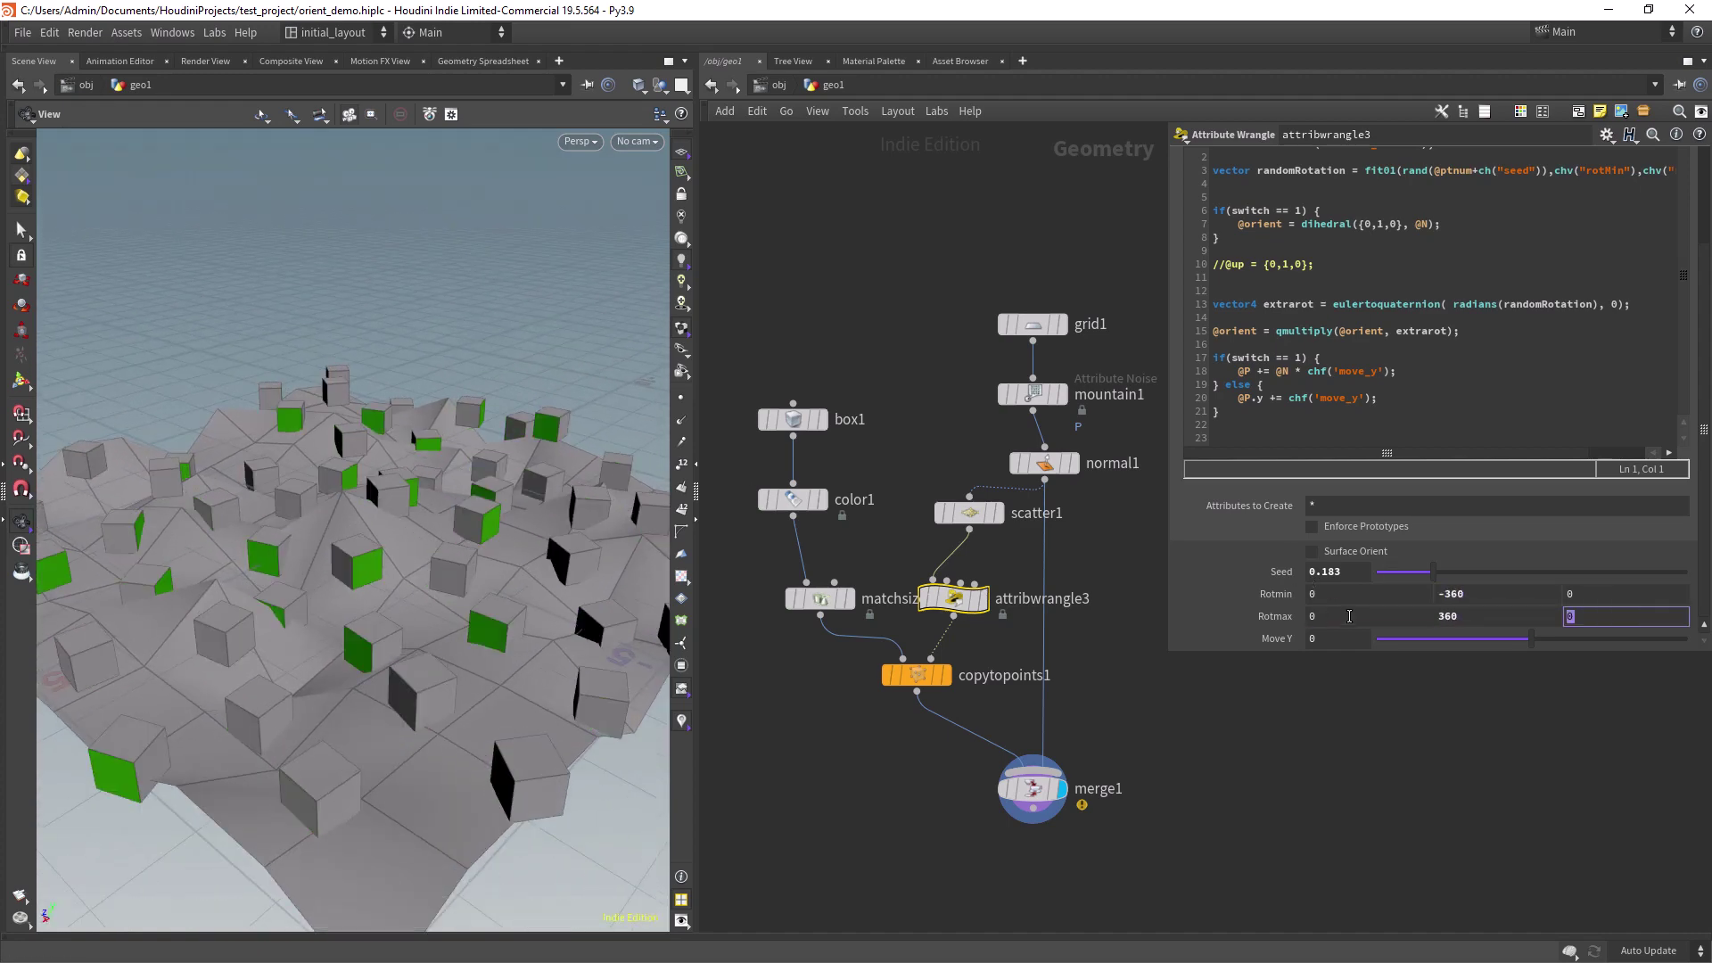
# Try adjusting attribwrangle3's X rotation limits and reset Rotmin X and Rotmax X to 0.
pyautogui.moveTo(1326, 593); pyautogui.dragTo(1257, 571, button='middle')
pyautogui.moveTo(1330, 594); pyautogui.dragTo(1190, 597)
pyautogui.write('0')
pyautogui.press('Tab')
pyautogui.press('Tab')
pyautogui.press('Tab')
pyautogui.press('Tab')
pyautogui.hotkey('shift', 'Tab')
pyautogui.write('0')
pyautogui.press('Tab')
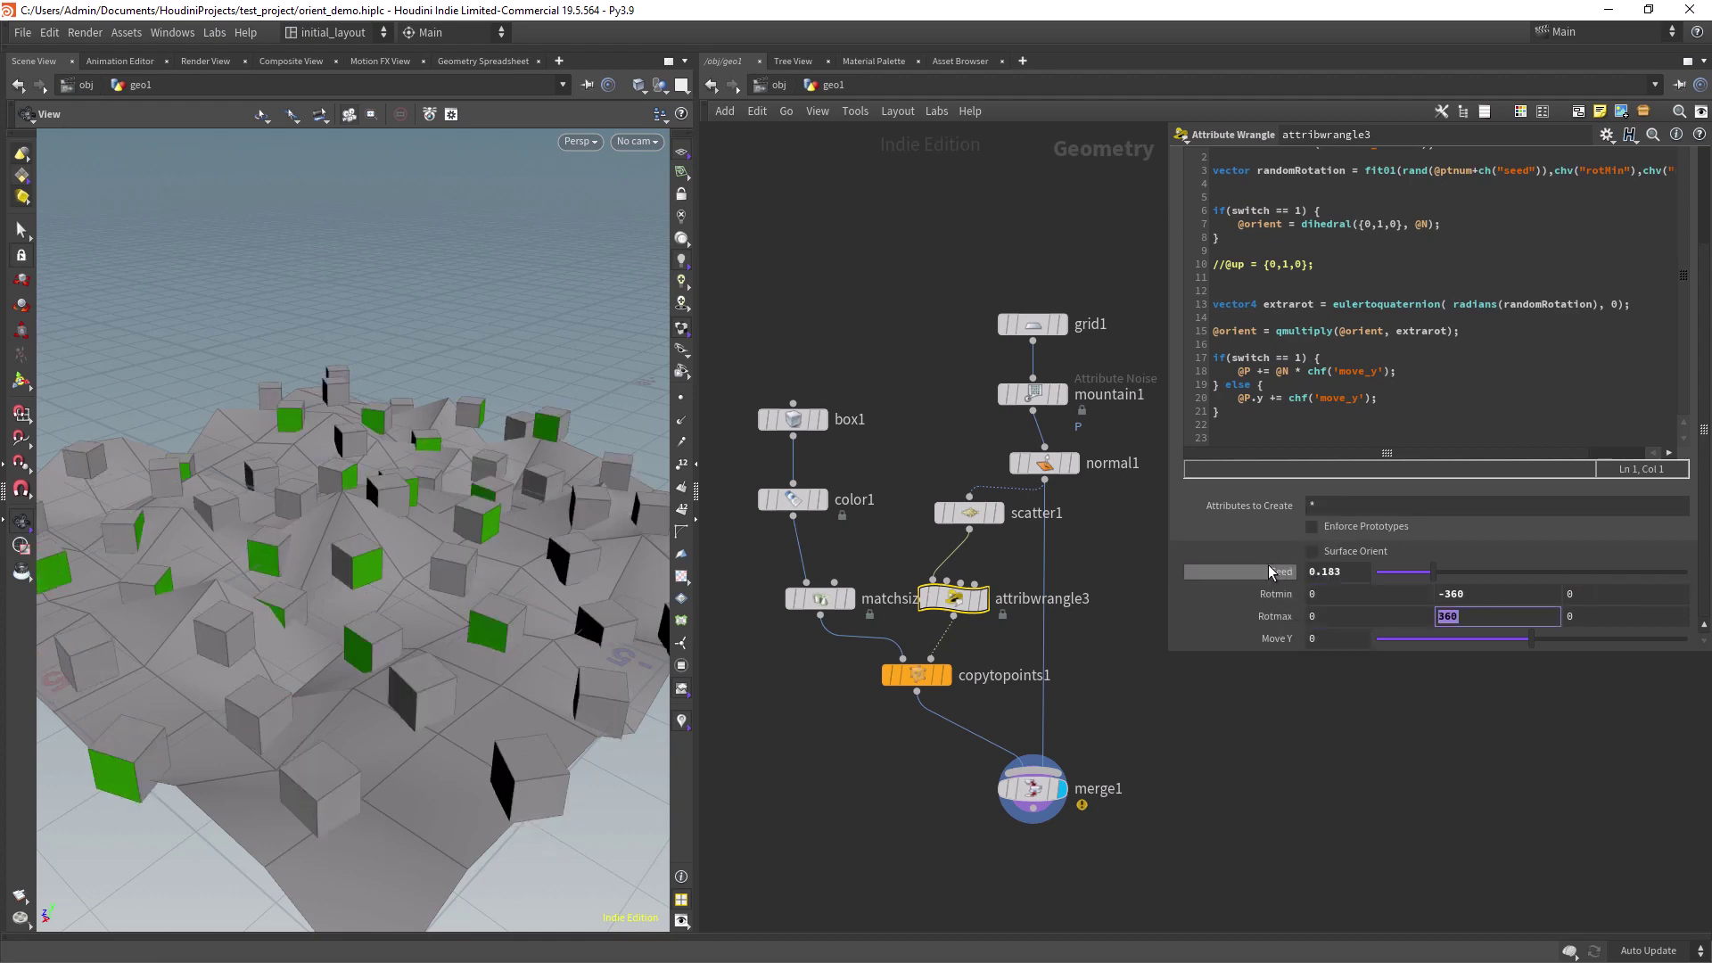
# Set attribwrangle3's Seed to 0.132, enable Surface Orient and set Move Y to about -0.063.
pyautogui.moveTo(1432, 572); pyautogui.dragTo(1371, 559)
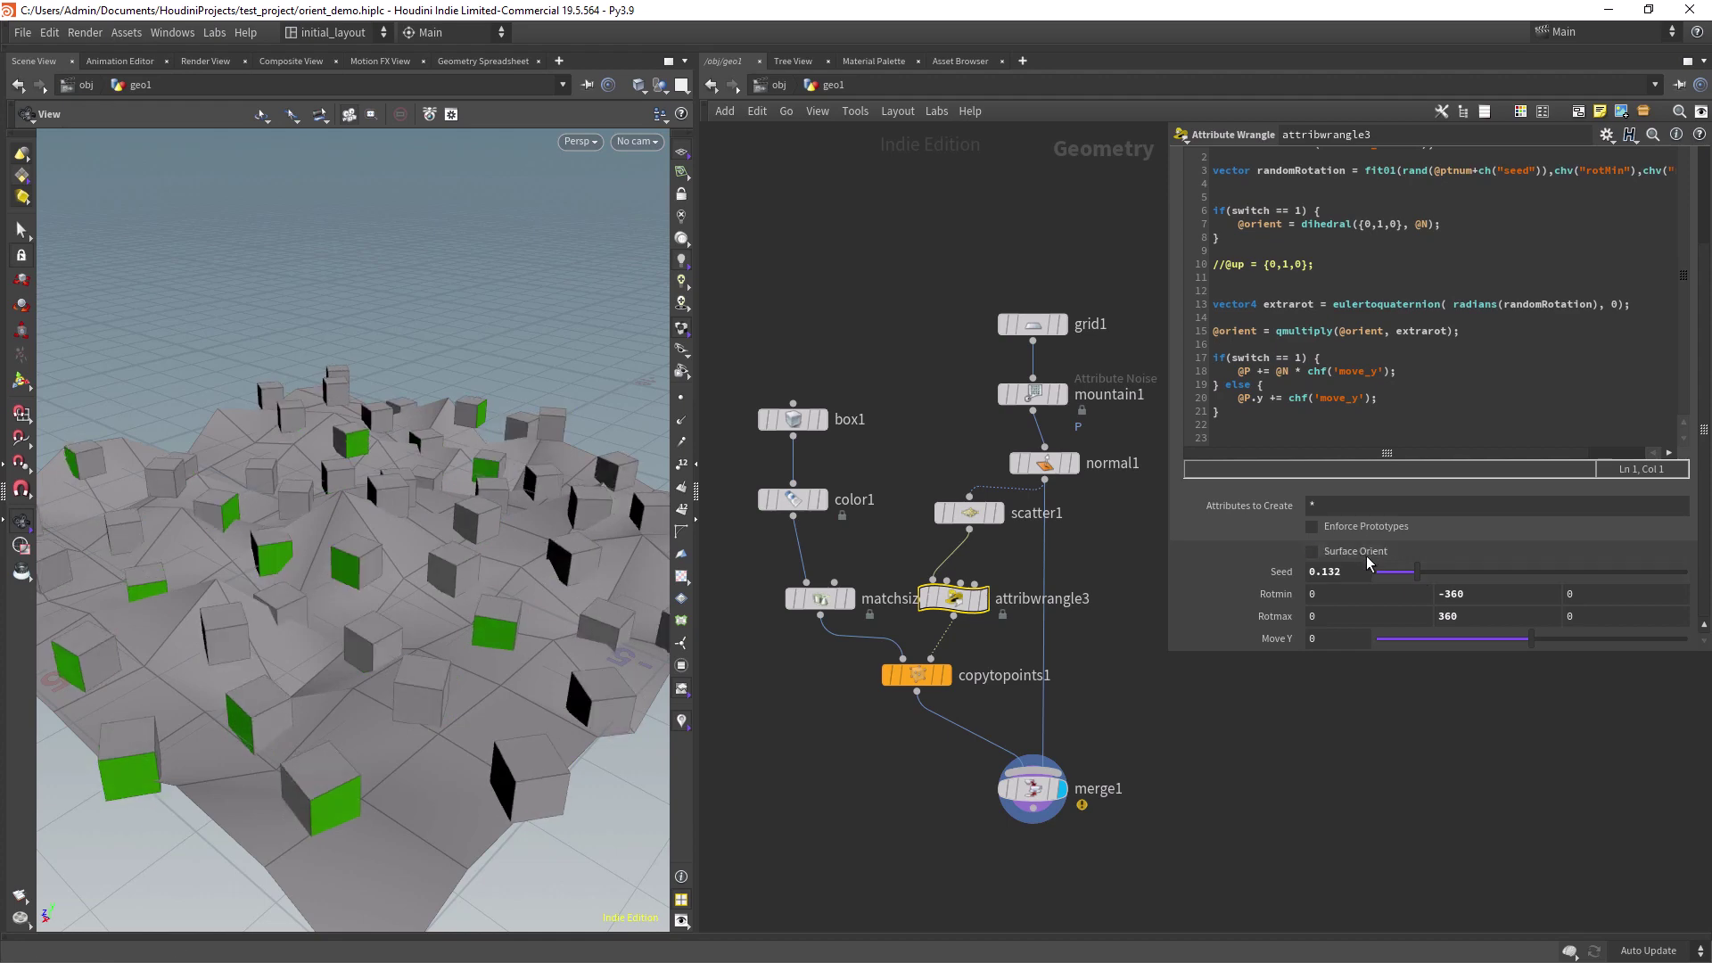
pyautogui.click(1371, 553)
pyautogui.moveTo(1530, 639)
pyautogui.mouseDown()
pyautogui.moveTo(1457, 646)
pyautogui.moveTo(1565, 605)
pyautogui.moveTo(1501, 613)
pyautogui.moveTo(1523, 598)
pyautogui.moveTo(1521, 641)
pyautogui.mouseUp()
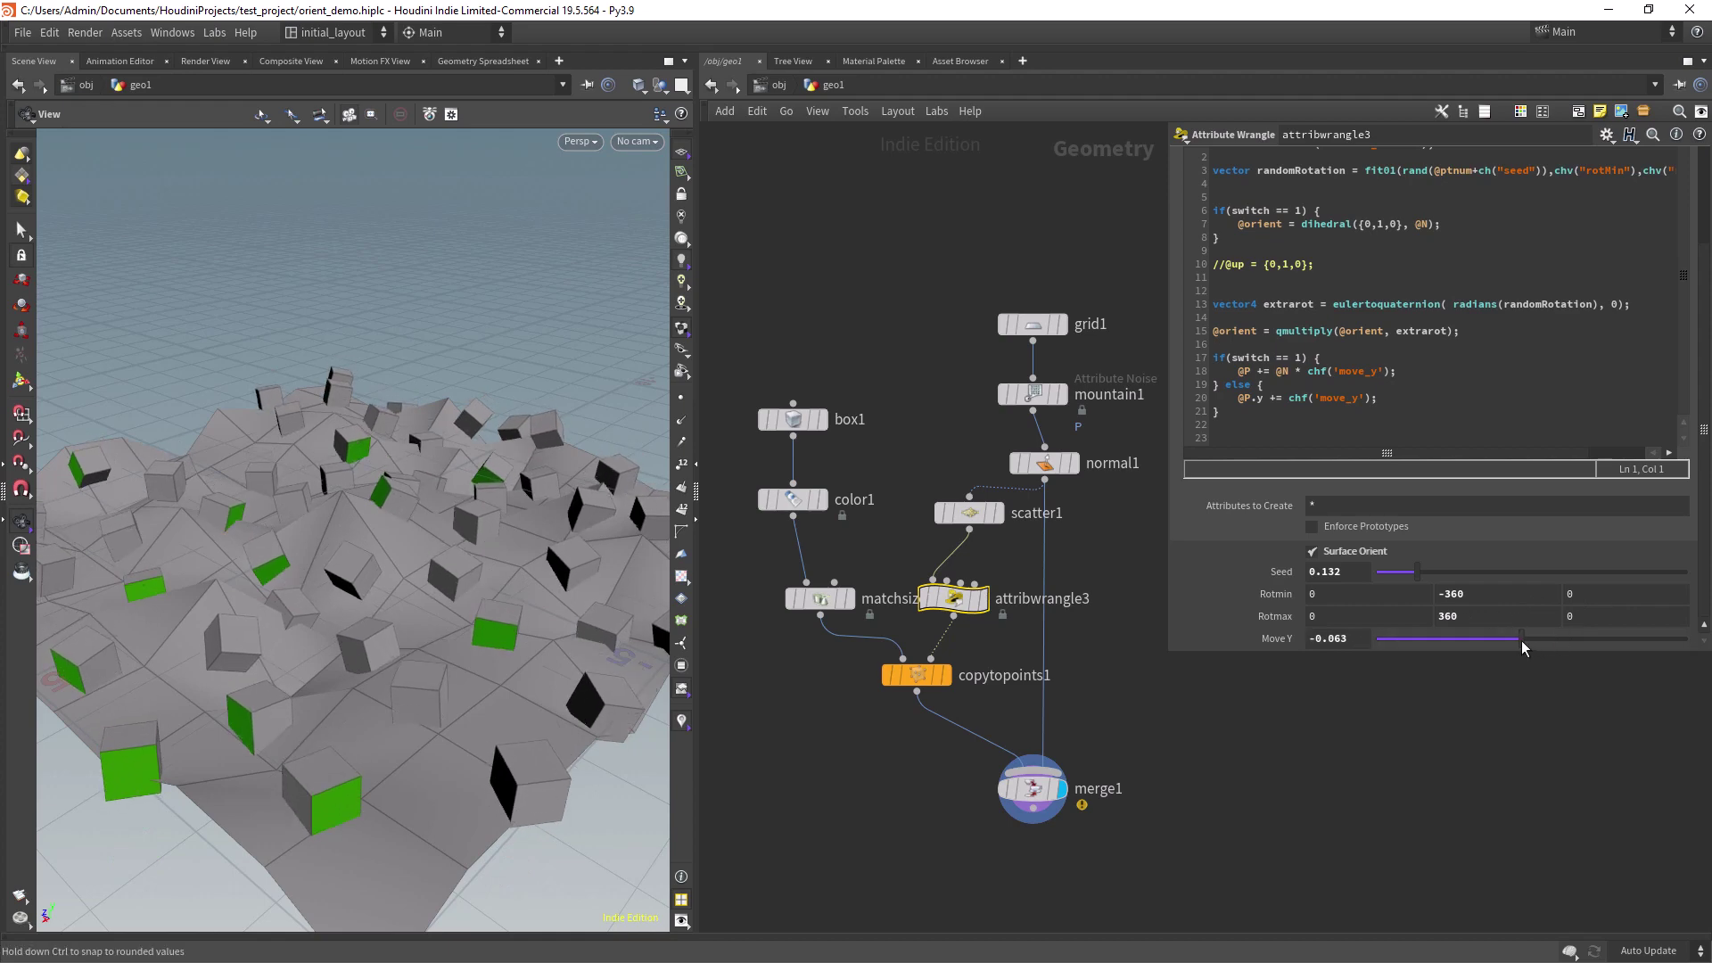
# Set attribwrangle3's Seed to 0.267 and widen its parameter area until the full VEX code lines fit.
pyautogui.moveTo(1417, 572); pyautogui.dragTo(1460, 581)
pyautogui.moveTo(1704, 310); pyautogui.dragTo(1704, 233)
pyautogui.click(1323, 251)
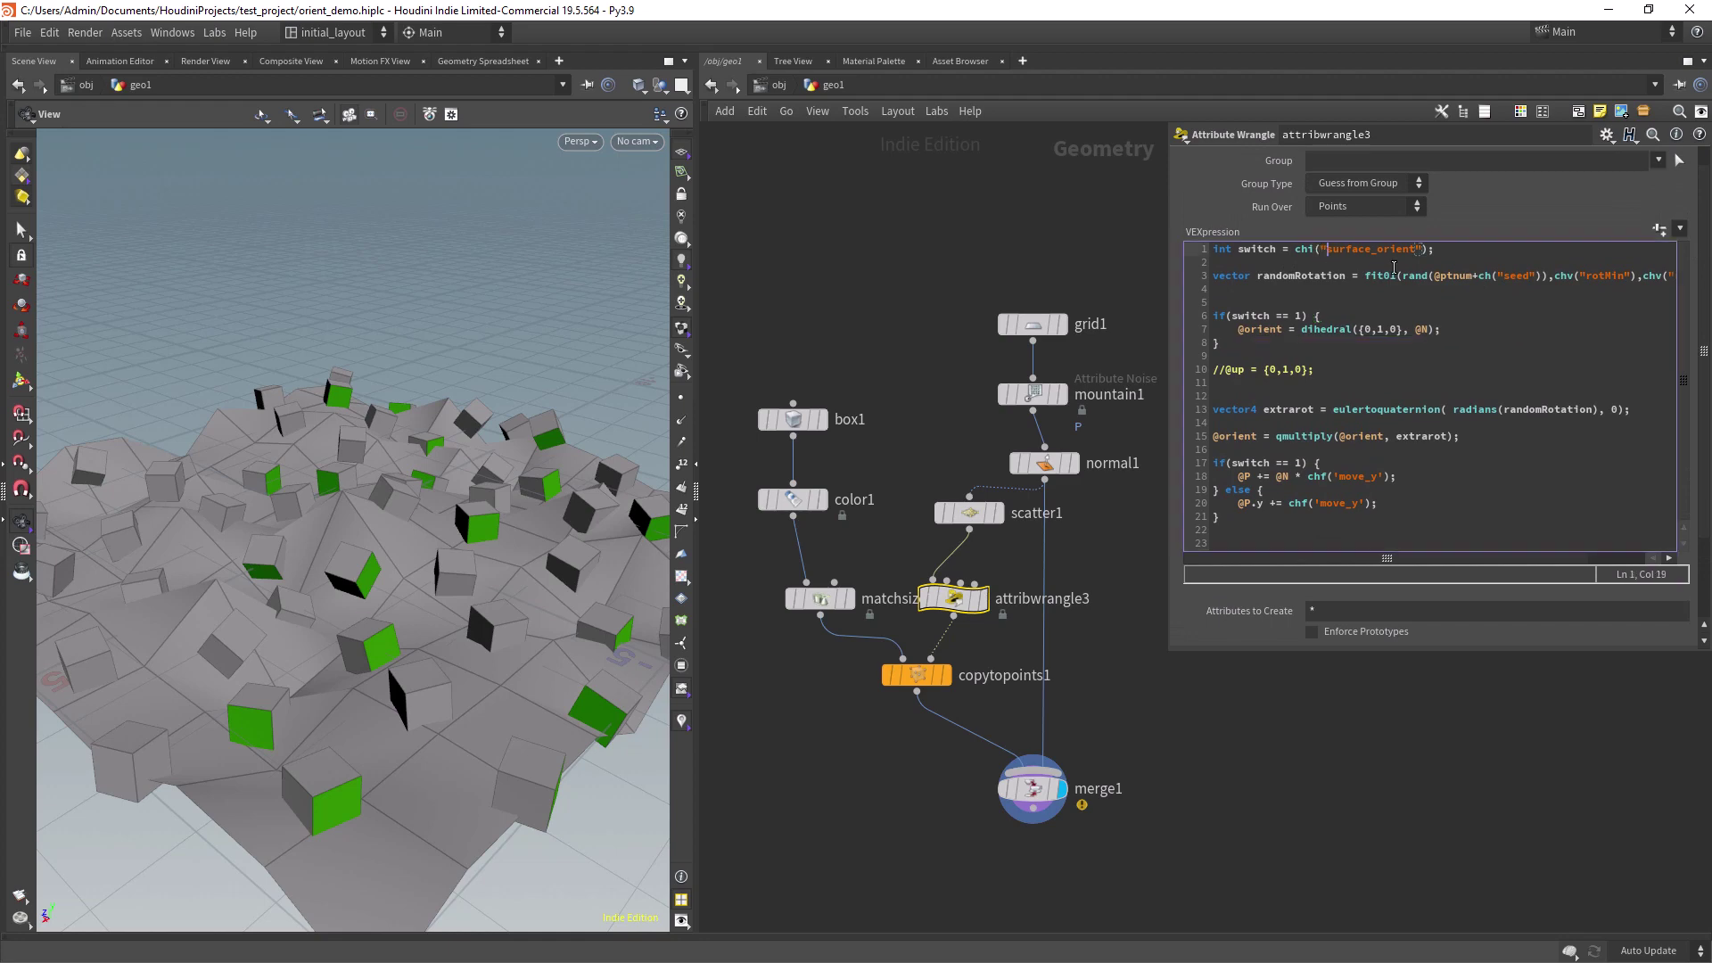
pyautogui.moveTo(1342, 256); pyautogui.dragTo(1242, 257)
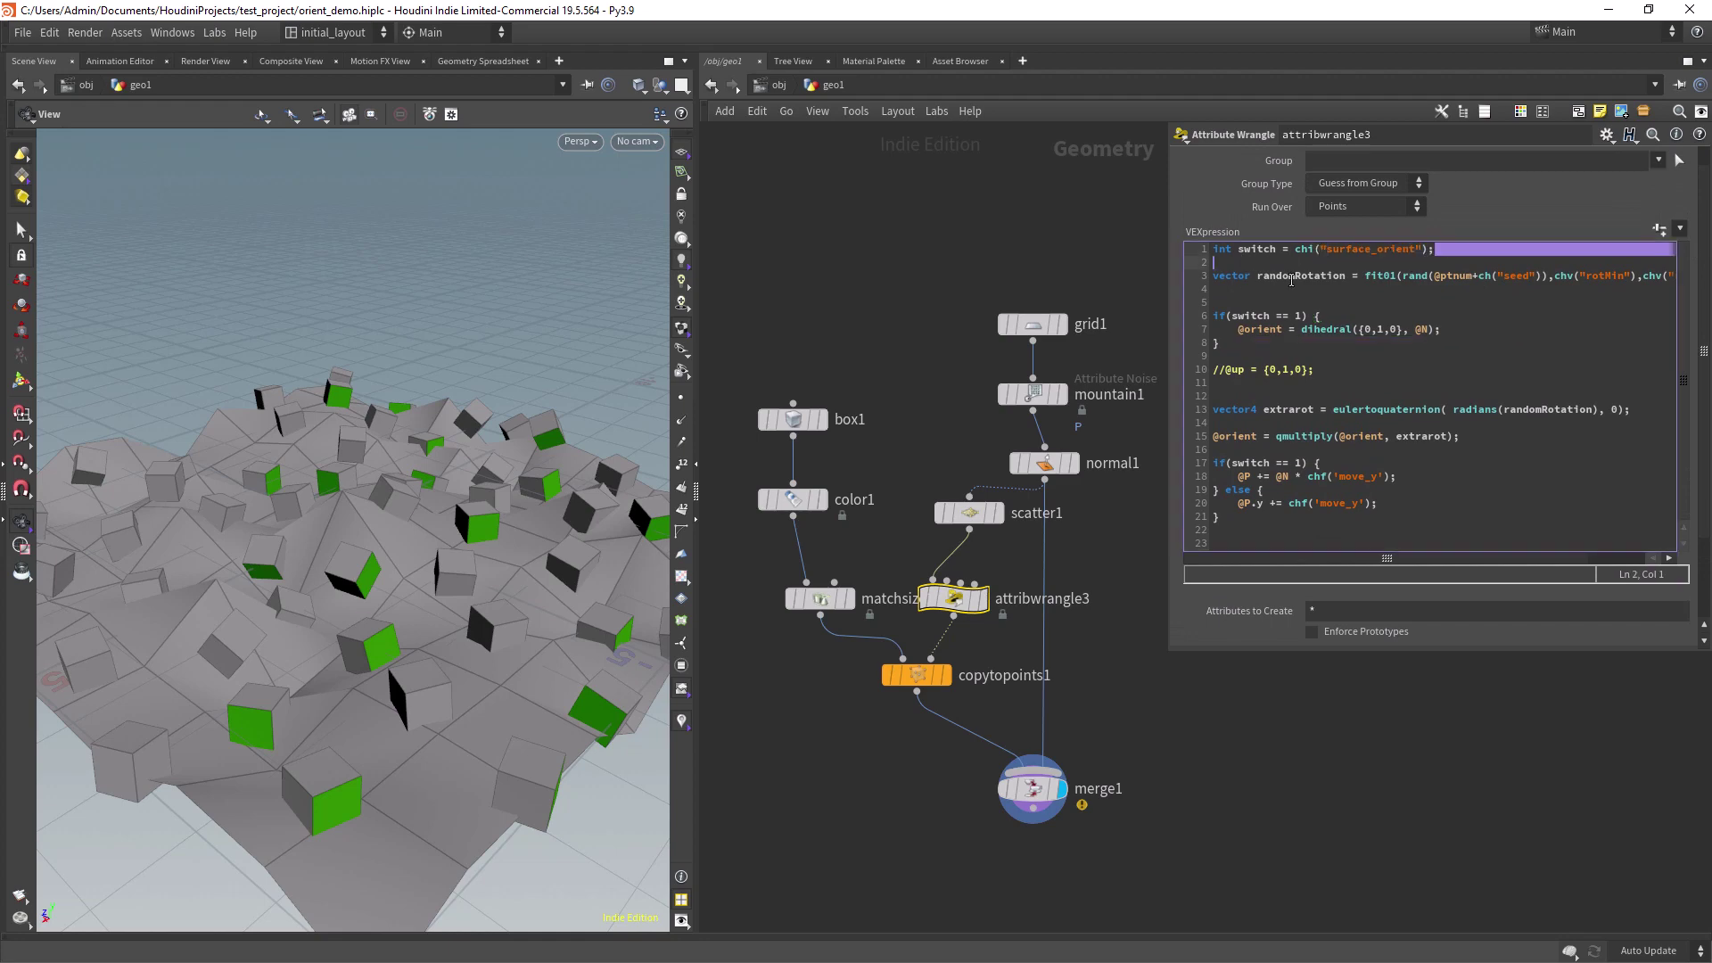
pyautogui.click(1335, 279)
pyautogui.moveTo(1165, 297); pyautogui.dragTo(932, 322)
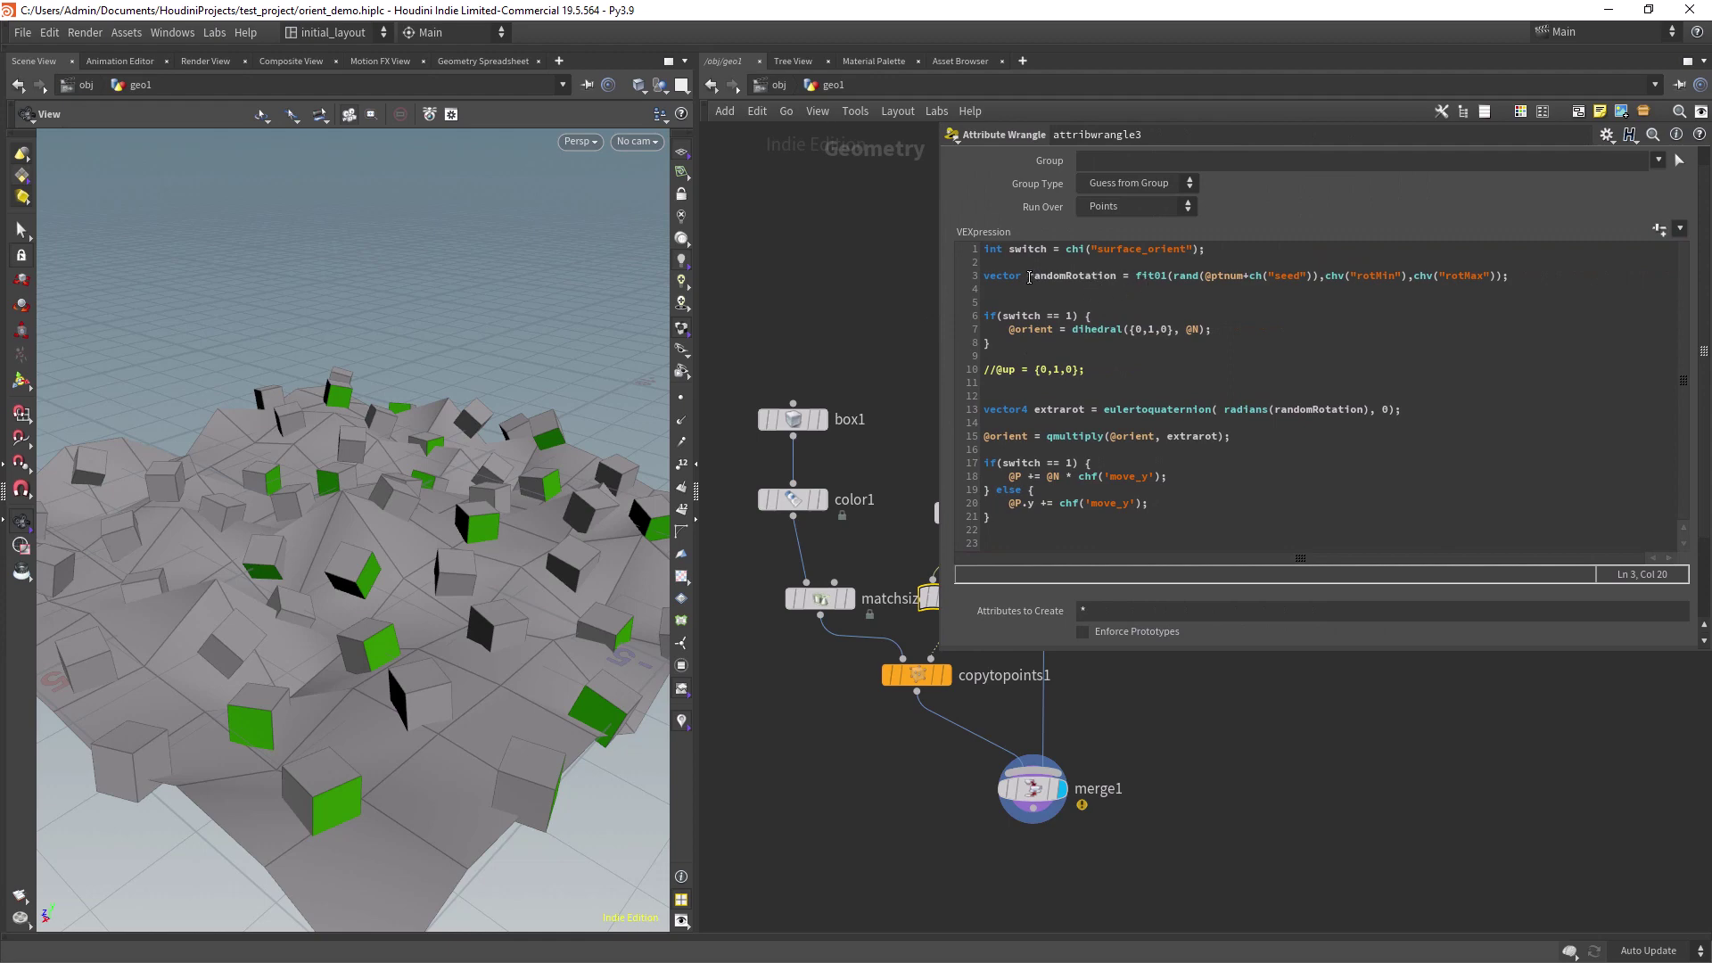
pyautogui.moveTo(1030, 277); pyautogui.dragTo(1115, 283)
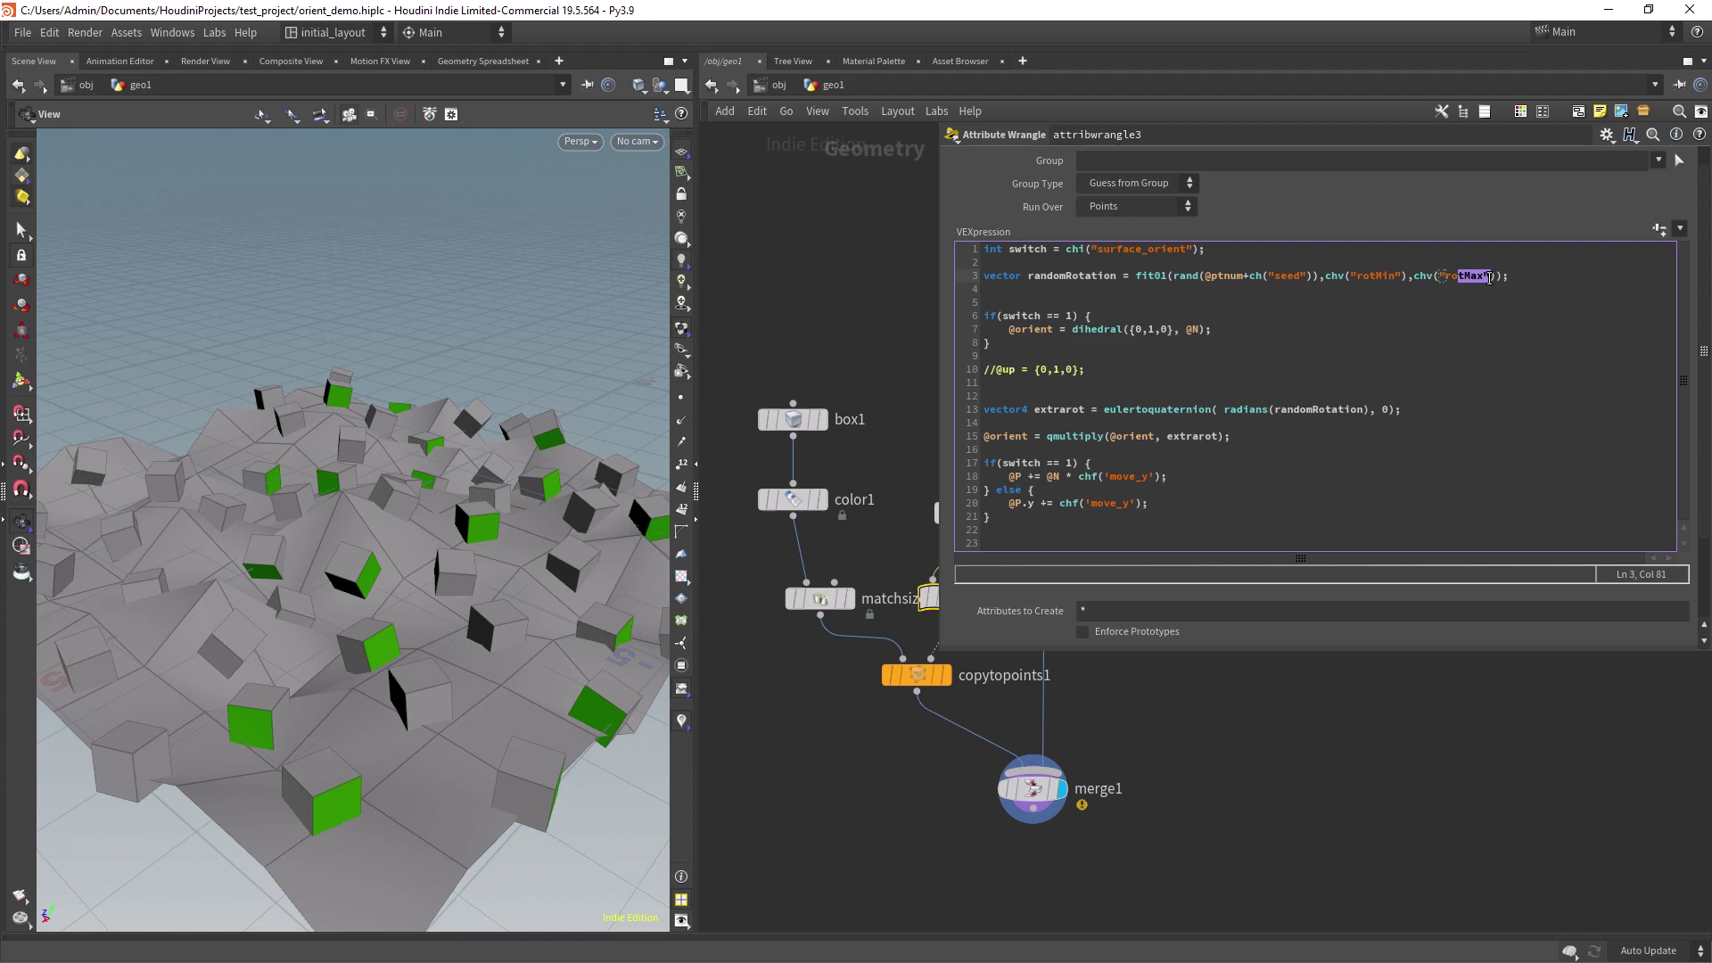
pyautogui.moveTo(1205, 249); pyautogui.dragTo(956, 263)
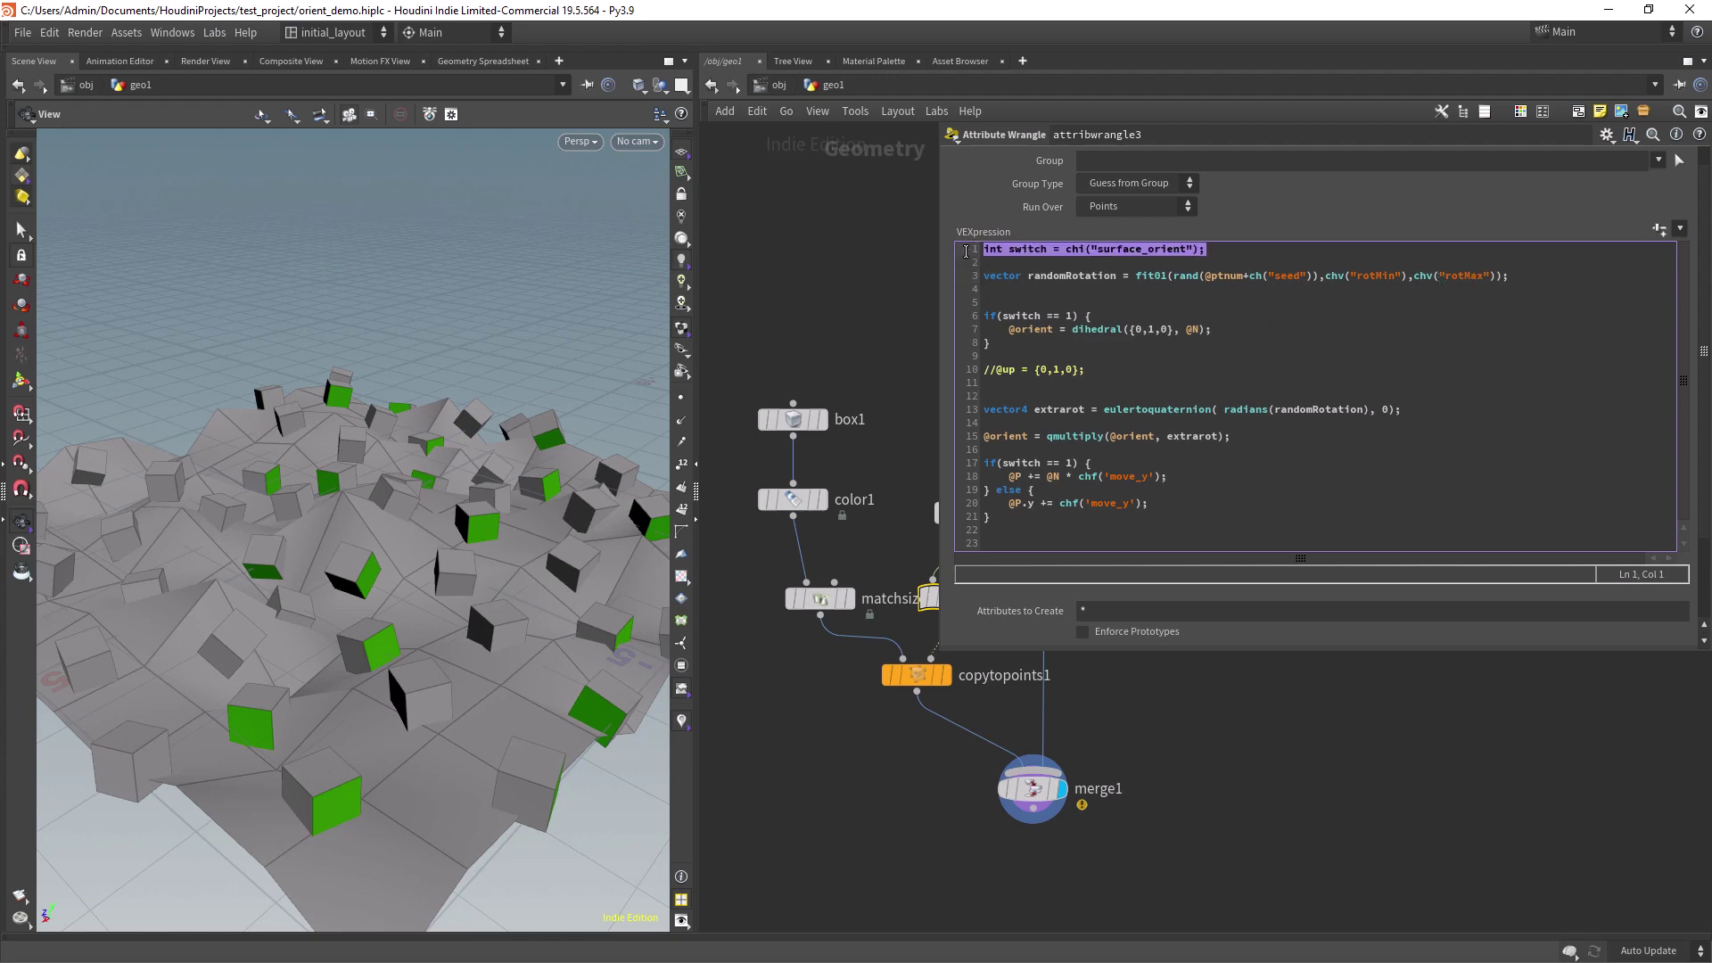
pyautogui.click(1136, 249)
pyautogui.moveTo(1702, 314); pyautogui.dragTo(1706, 410)
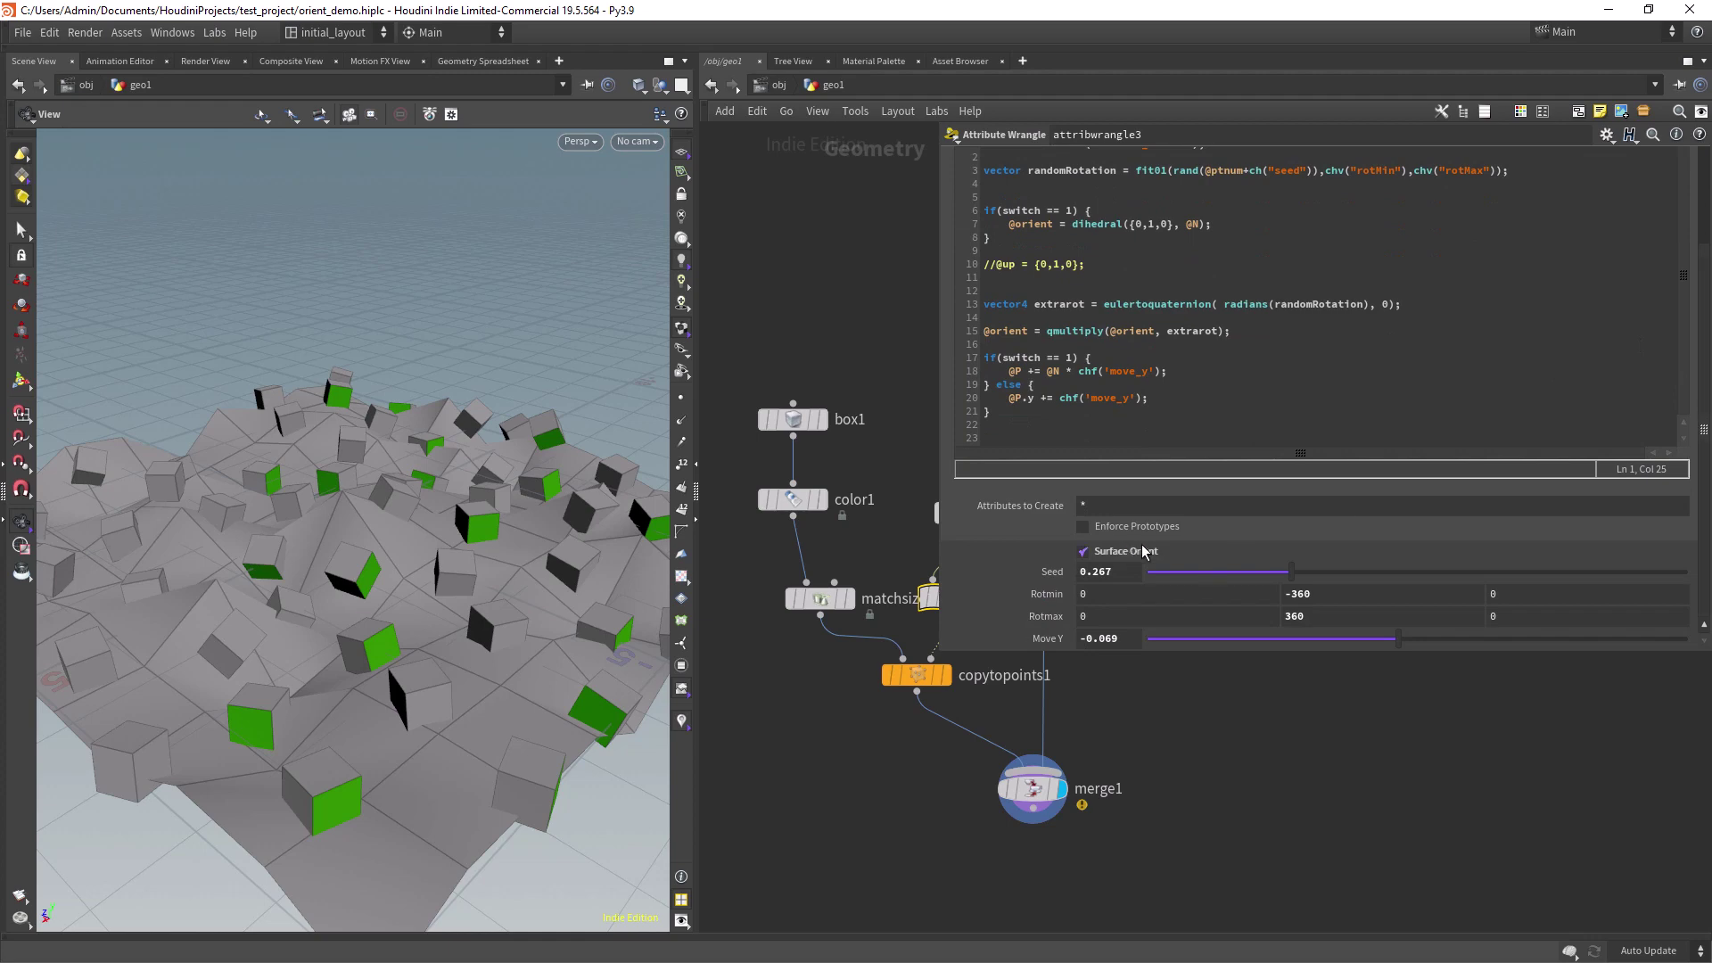
pyautogui.scroll(3, 1293, 330)
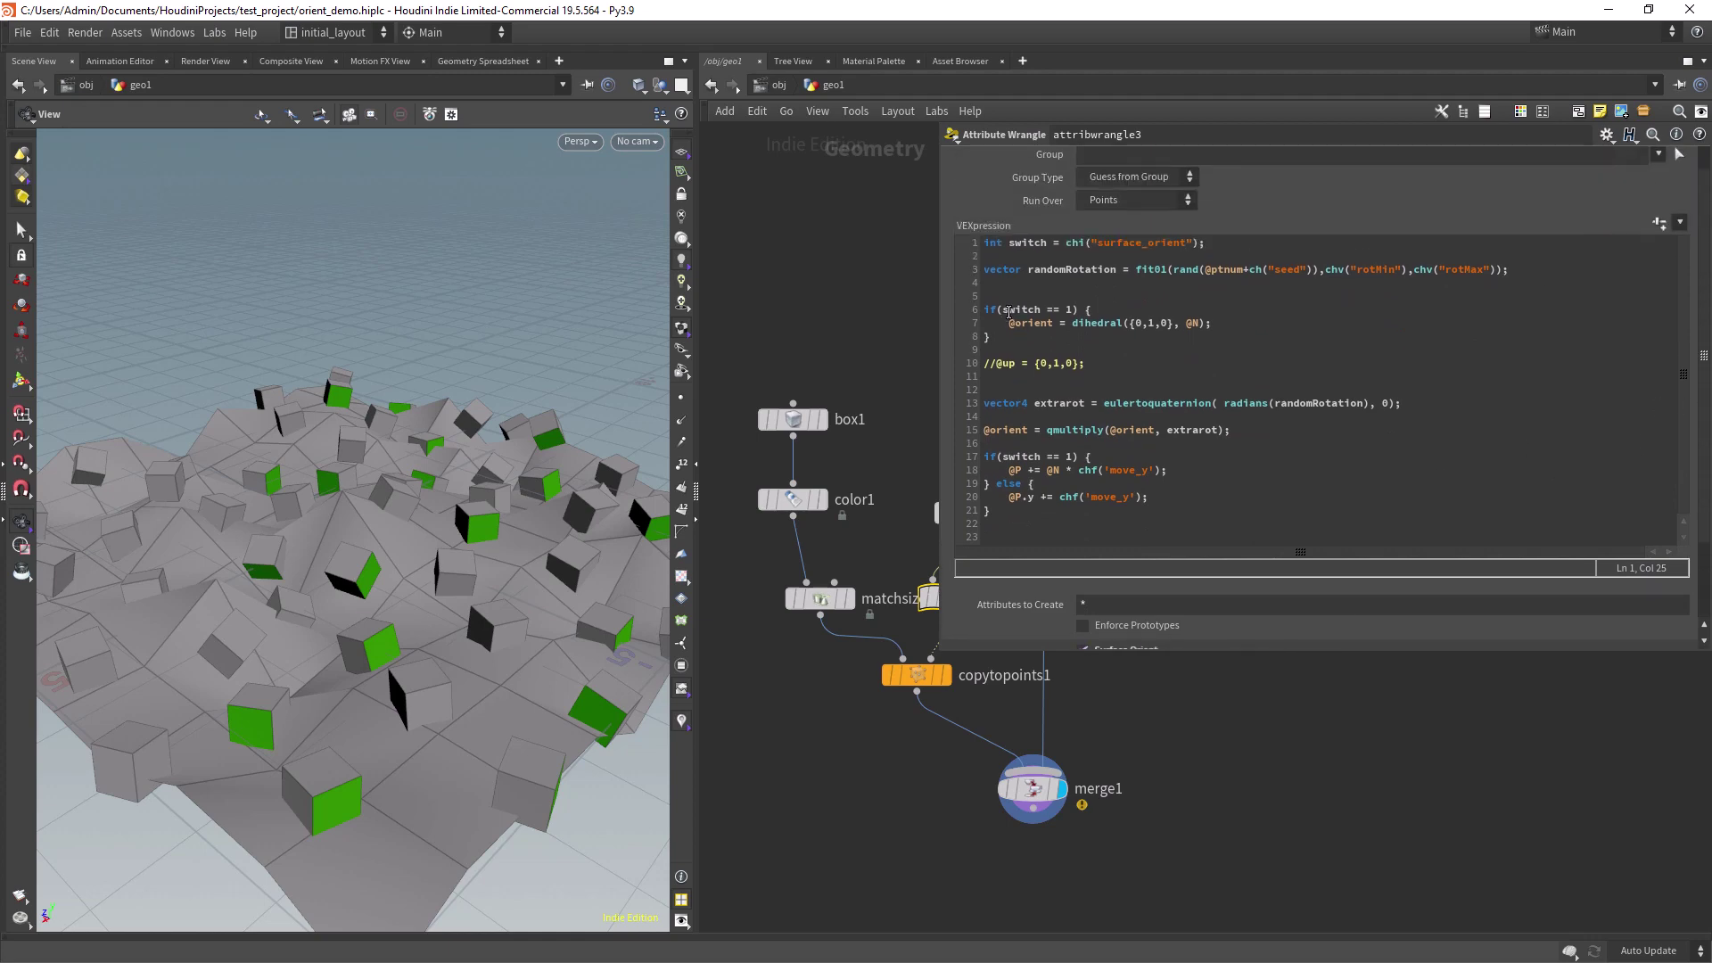
pyautogui.click(1069, 311)
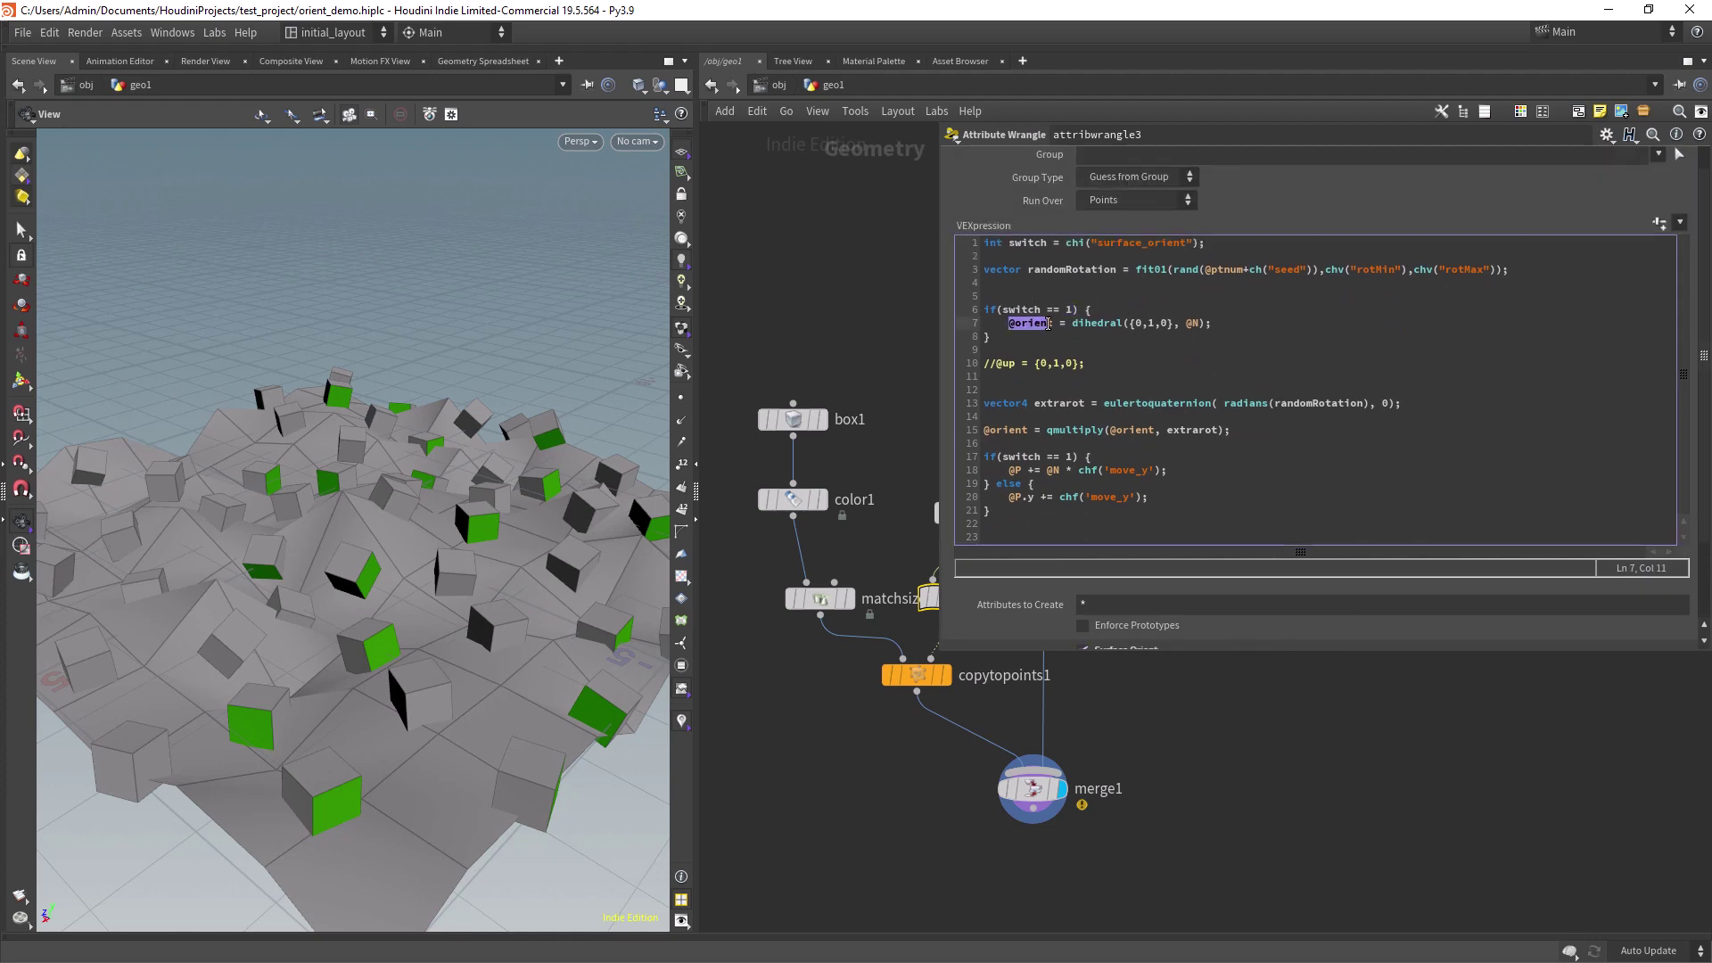
pyautogui.click(1232, 323)
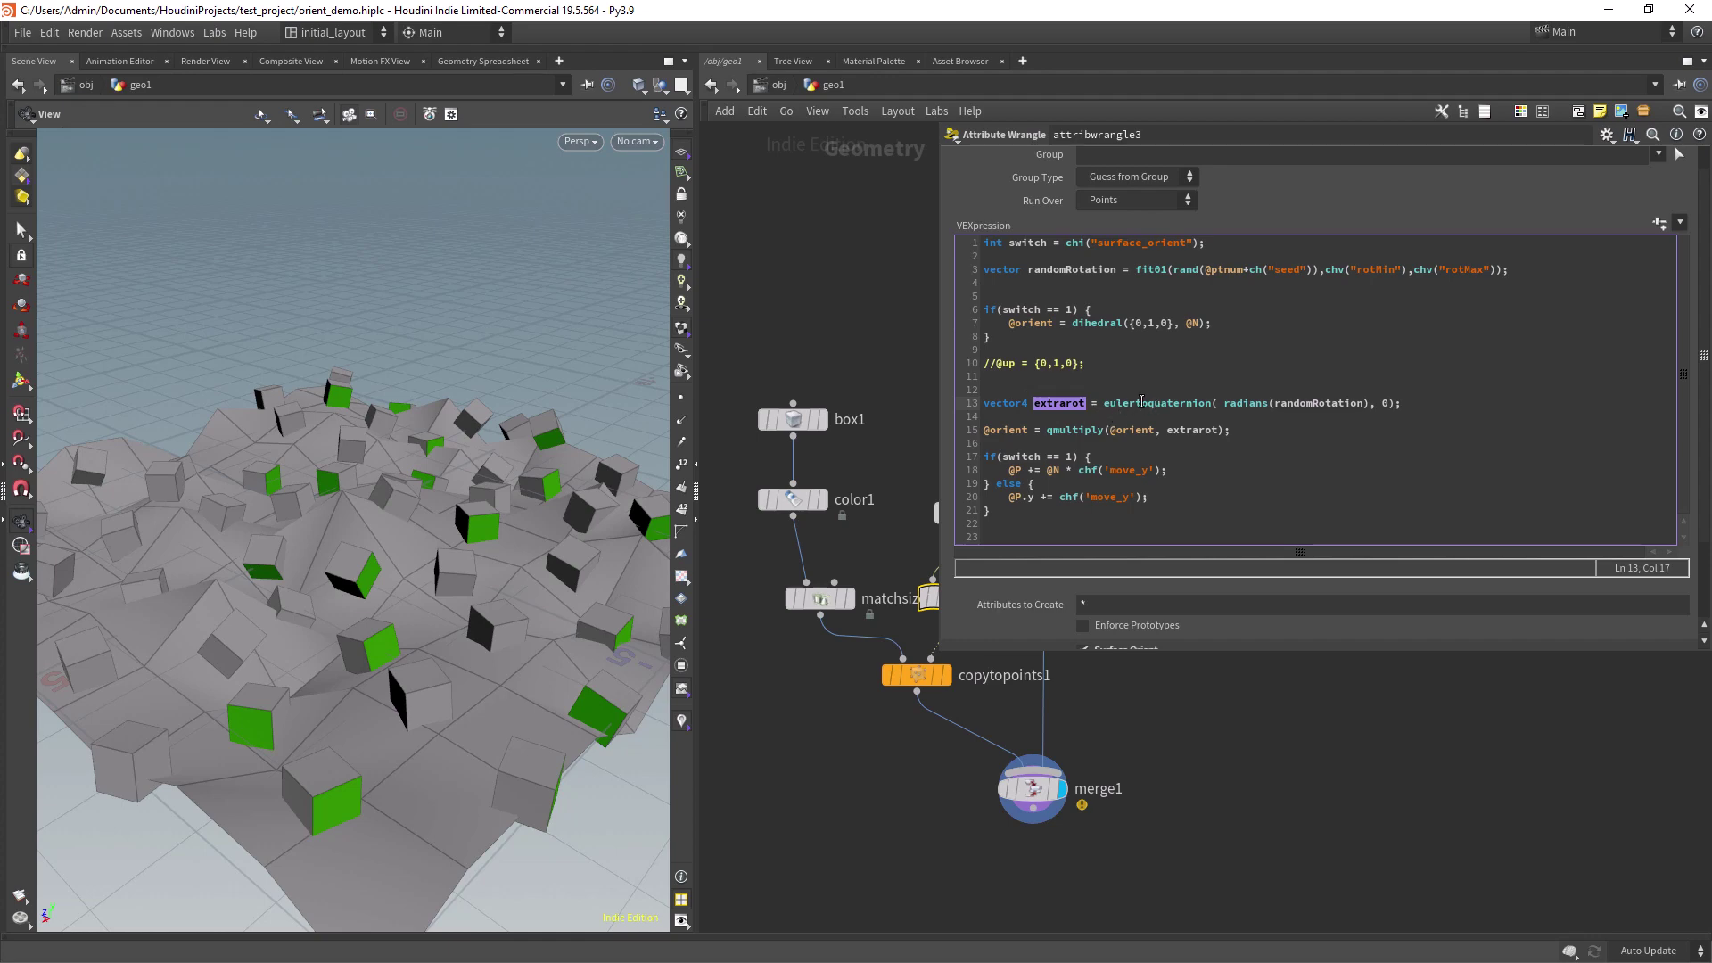
pyautogui.doubleClick(1162, 404)
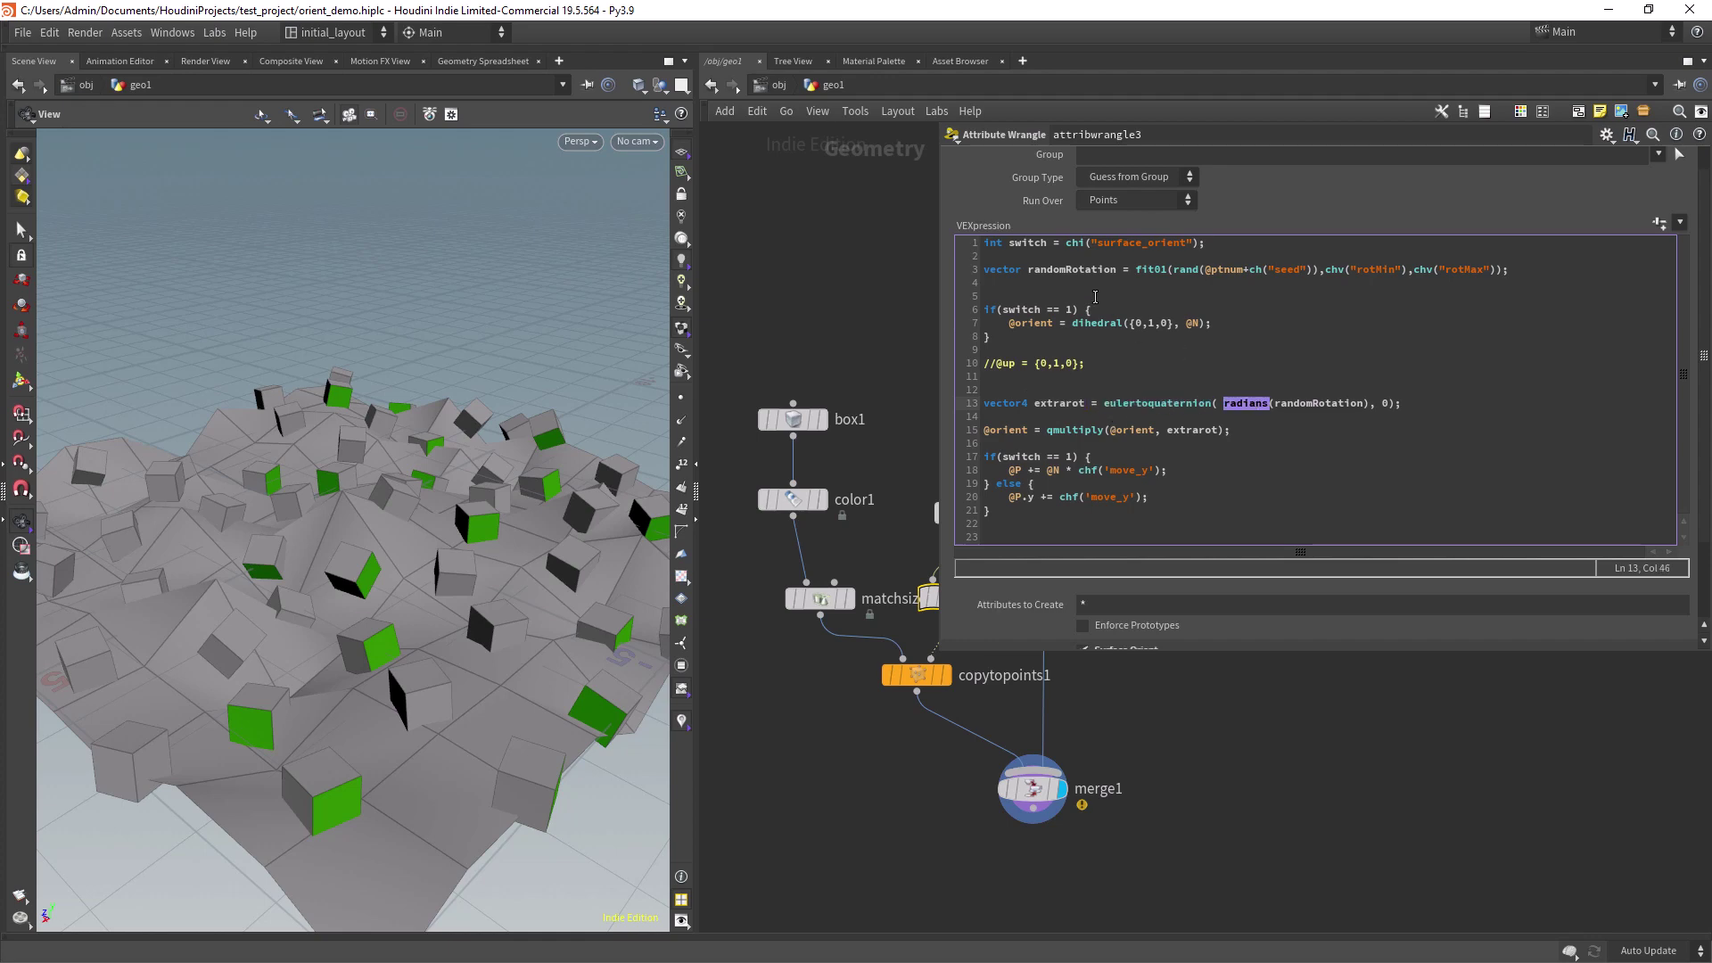
pyautogui.doubleClick(1098, 270)
pyautogui.doubleClick(1326, 404)
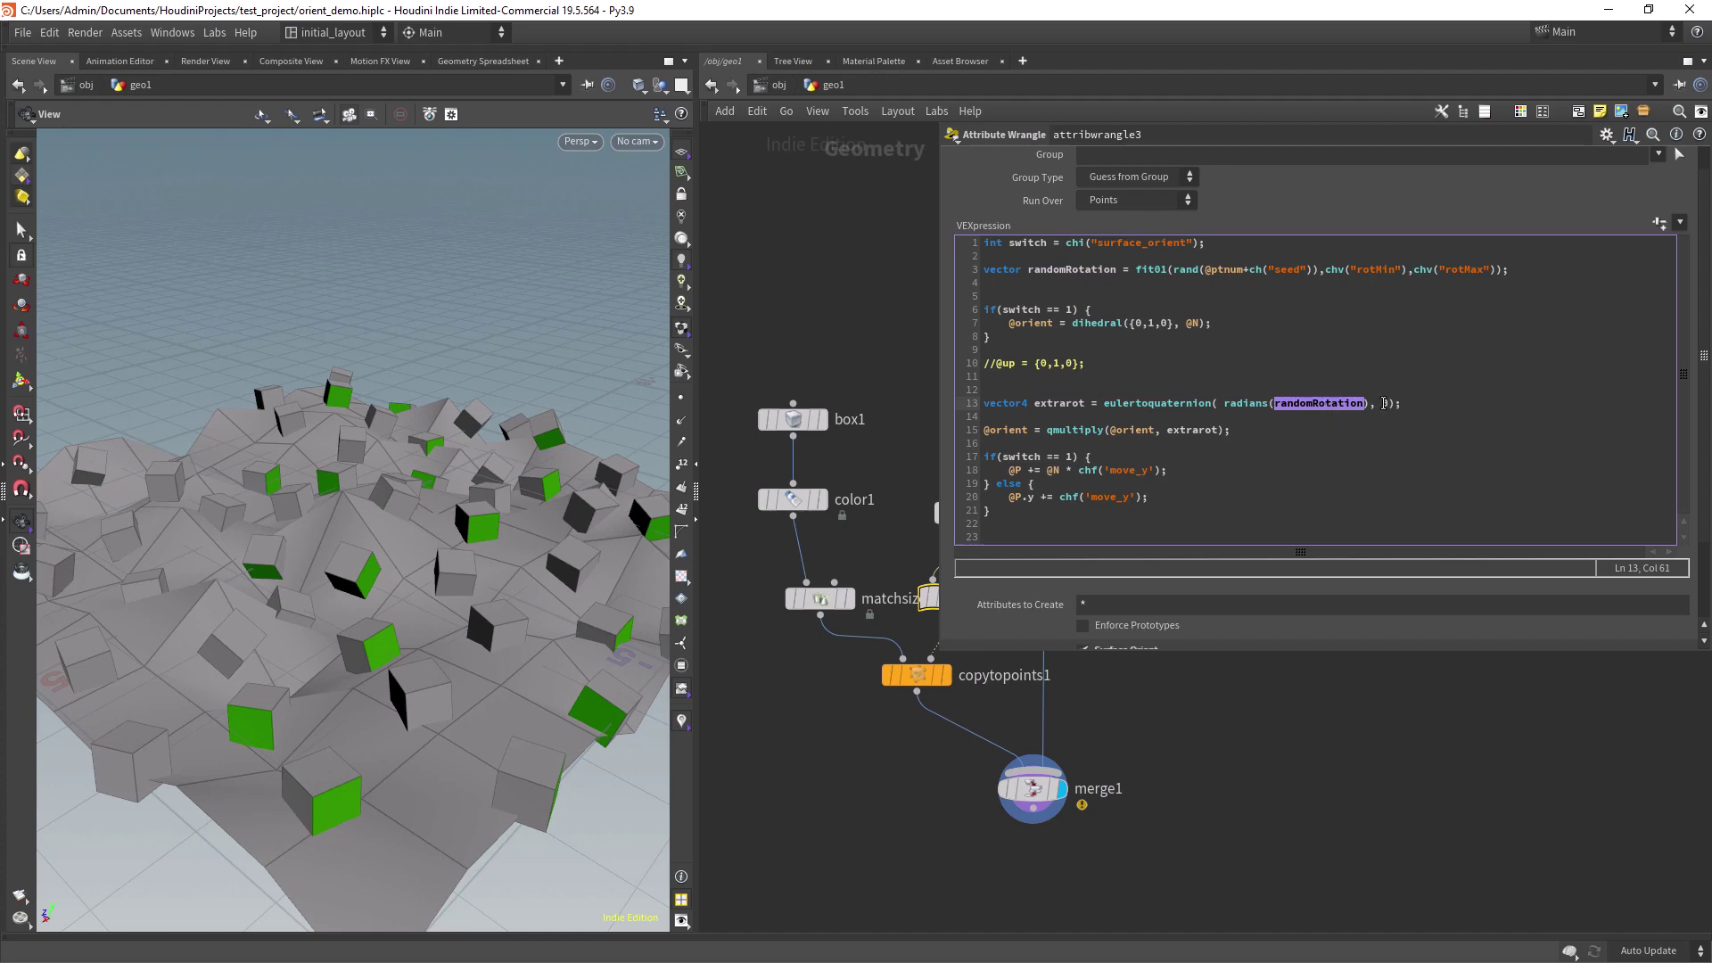
pyautogui.doubleClick(1385, 404)
pyautogui.doubleClick(1077, 431)
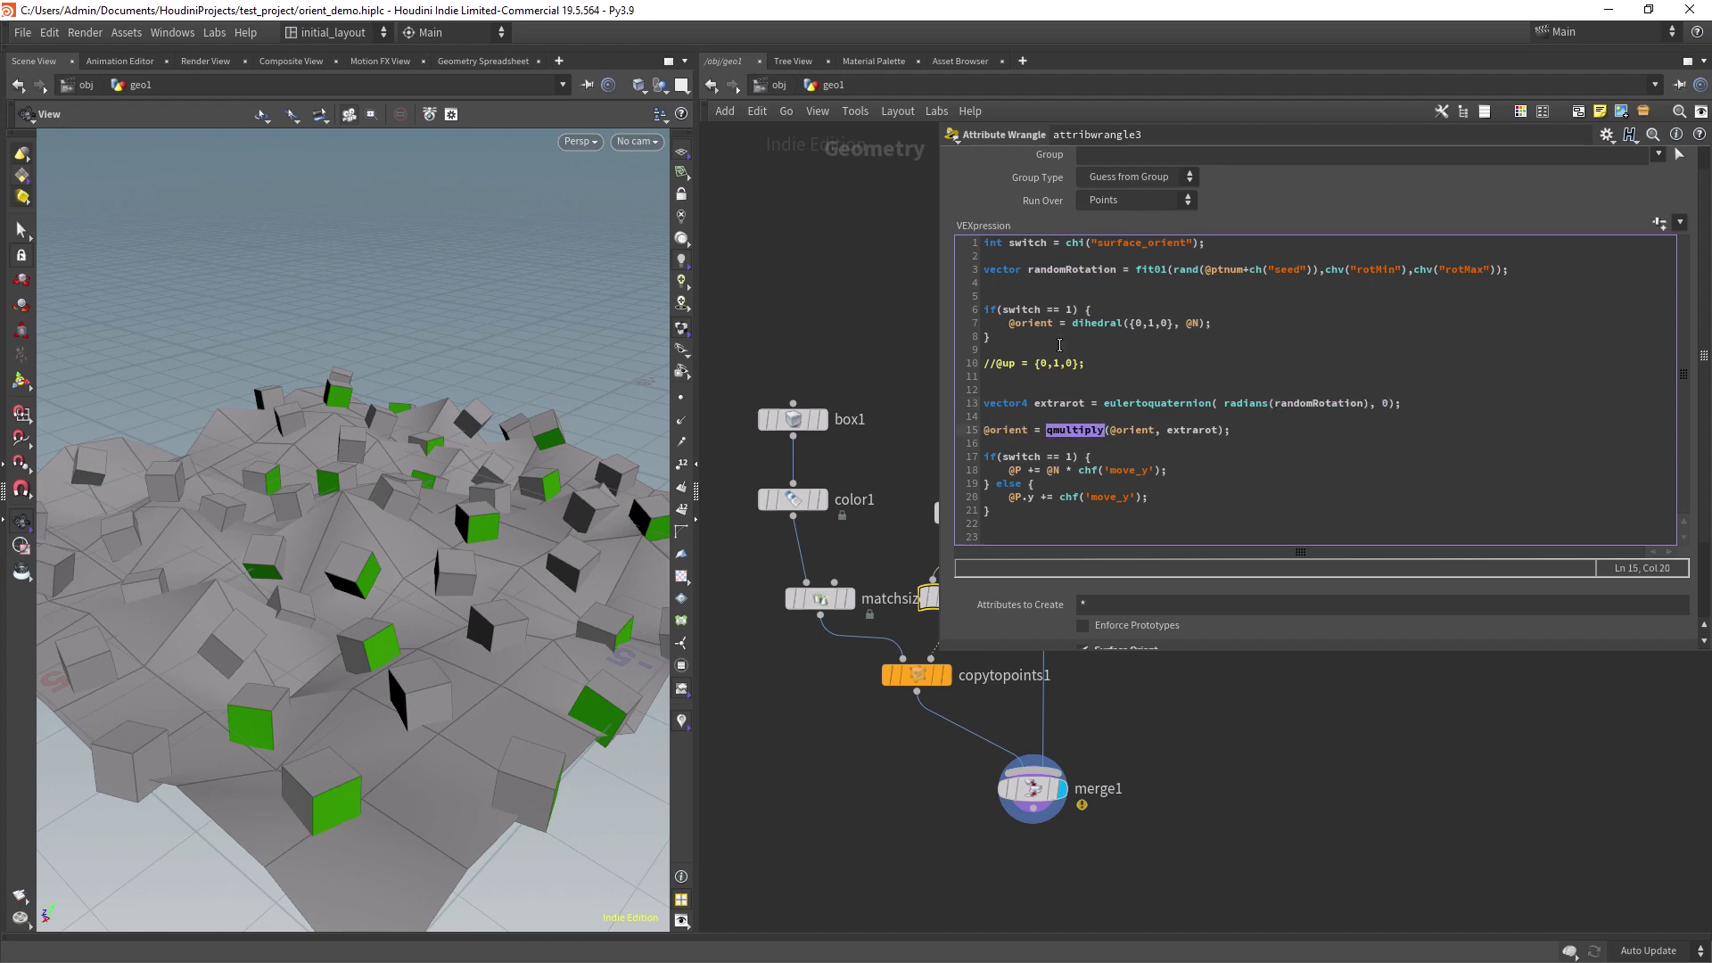
pyautogui.doubleClick(1033, 324)
pyautogui.doubleClick(1132, 430)
pyautogui.doubleClick(1059, 404)
pyautogui.doubleClick(1188, 431)
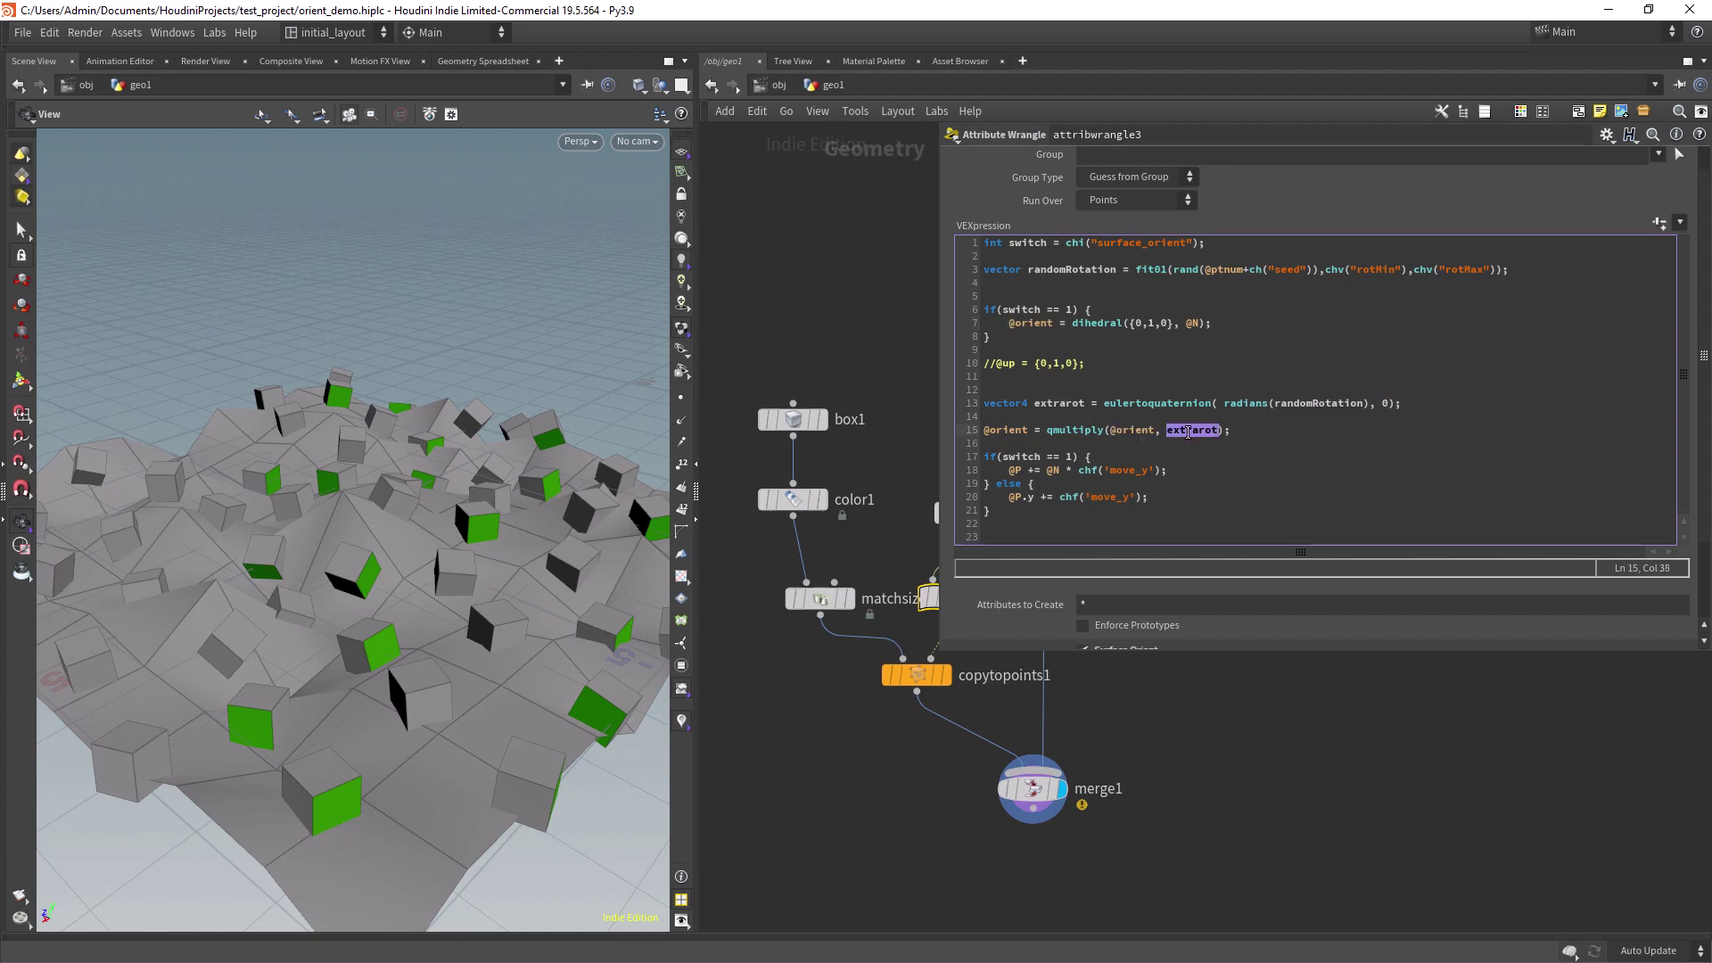
pyautogui.click(1021, 458)
# Raise attribwrangle3's Move Y with Surface Orient off and back on, comparing the @P.y and @N offset branches.
pyautogui.scroll(-3, 1075, 627)
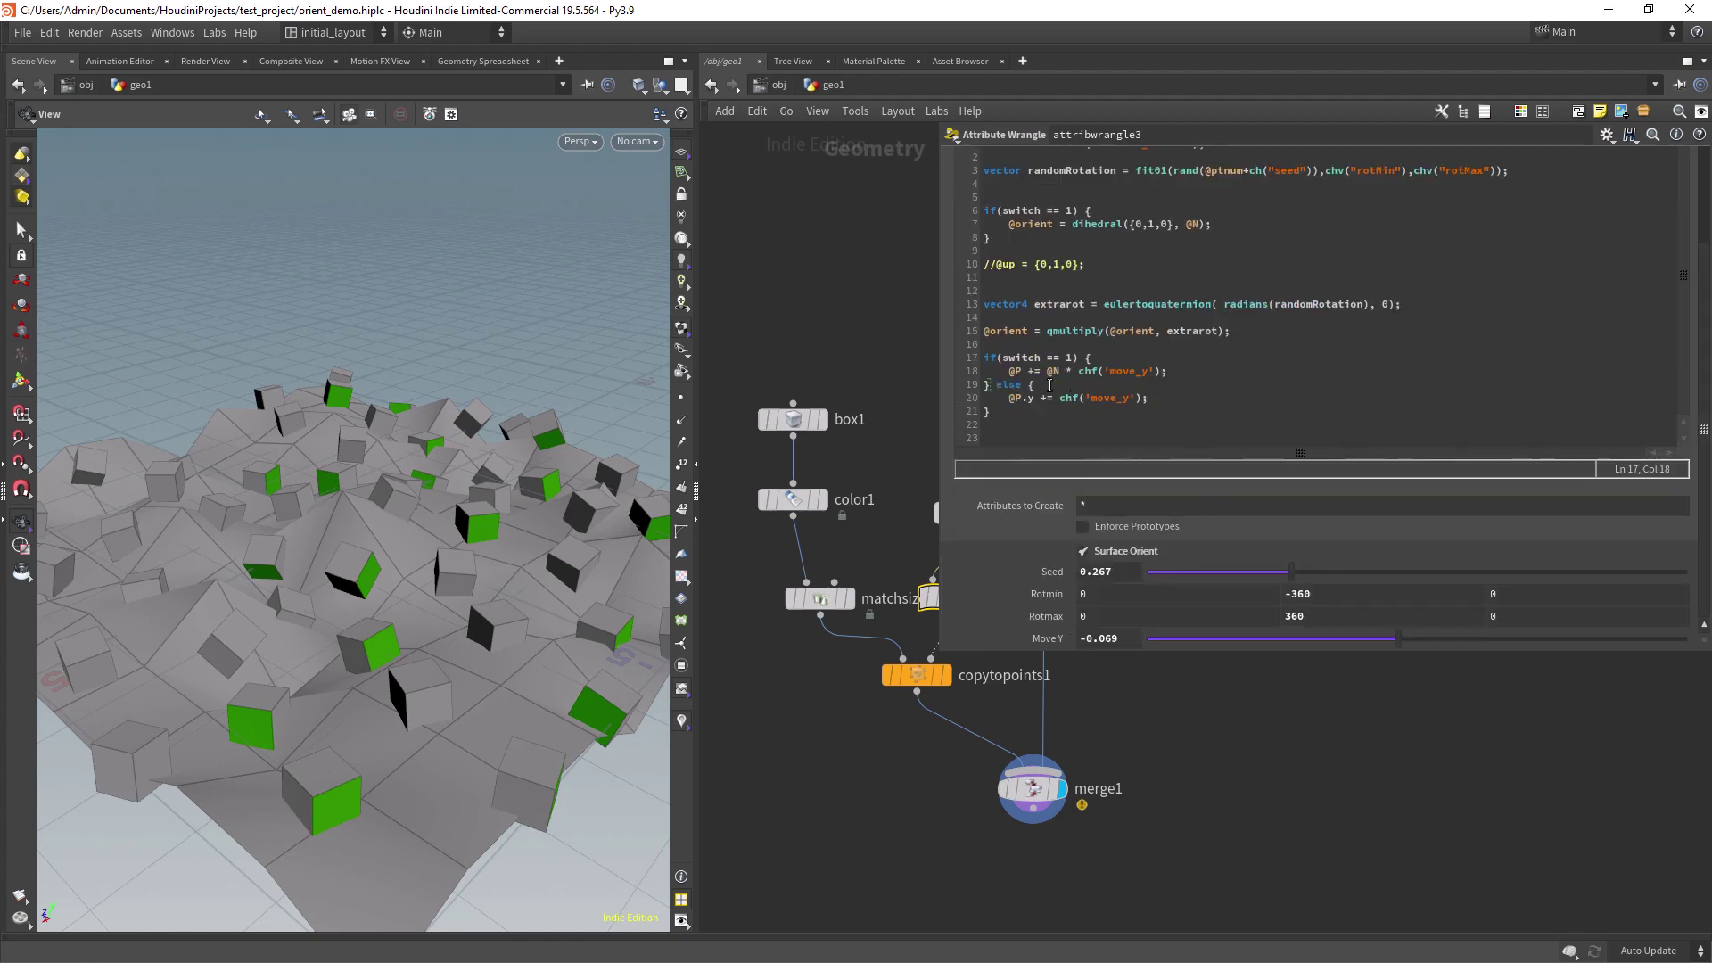
pyautogui.click(1083, 551)
pyautogui.moveTo(1397, 638)
pyautogui.mouseDown()
pyautogui.moveTo(1272, 650)
pyautogui.moveTo(1405, 638)
pyautogui.mouseUp()
pyautogui.doubleClick(1022, 398)
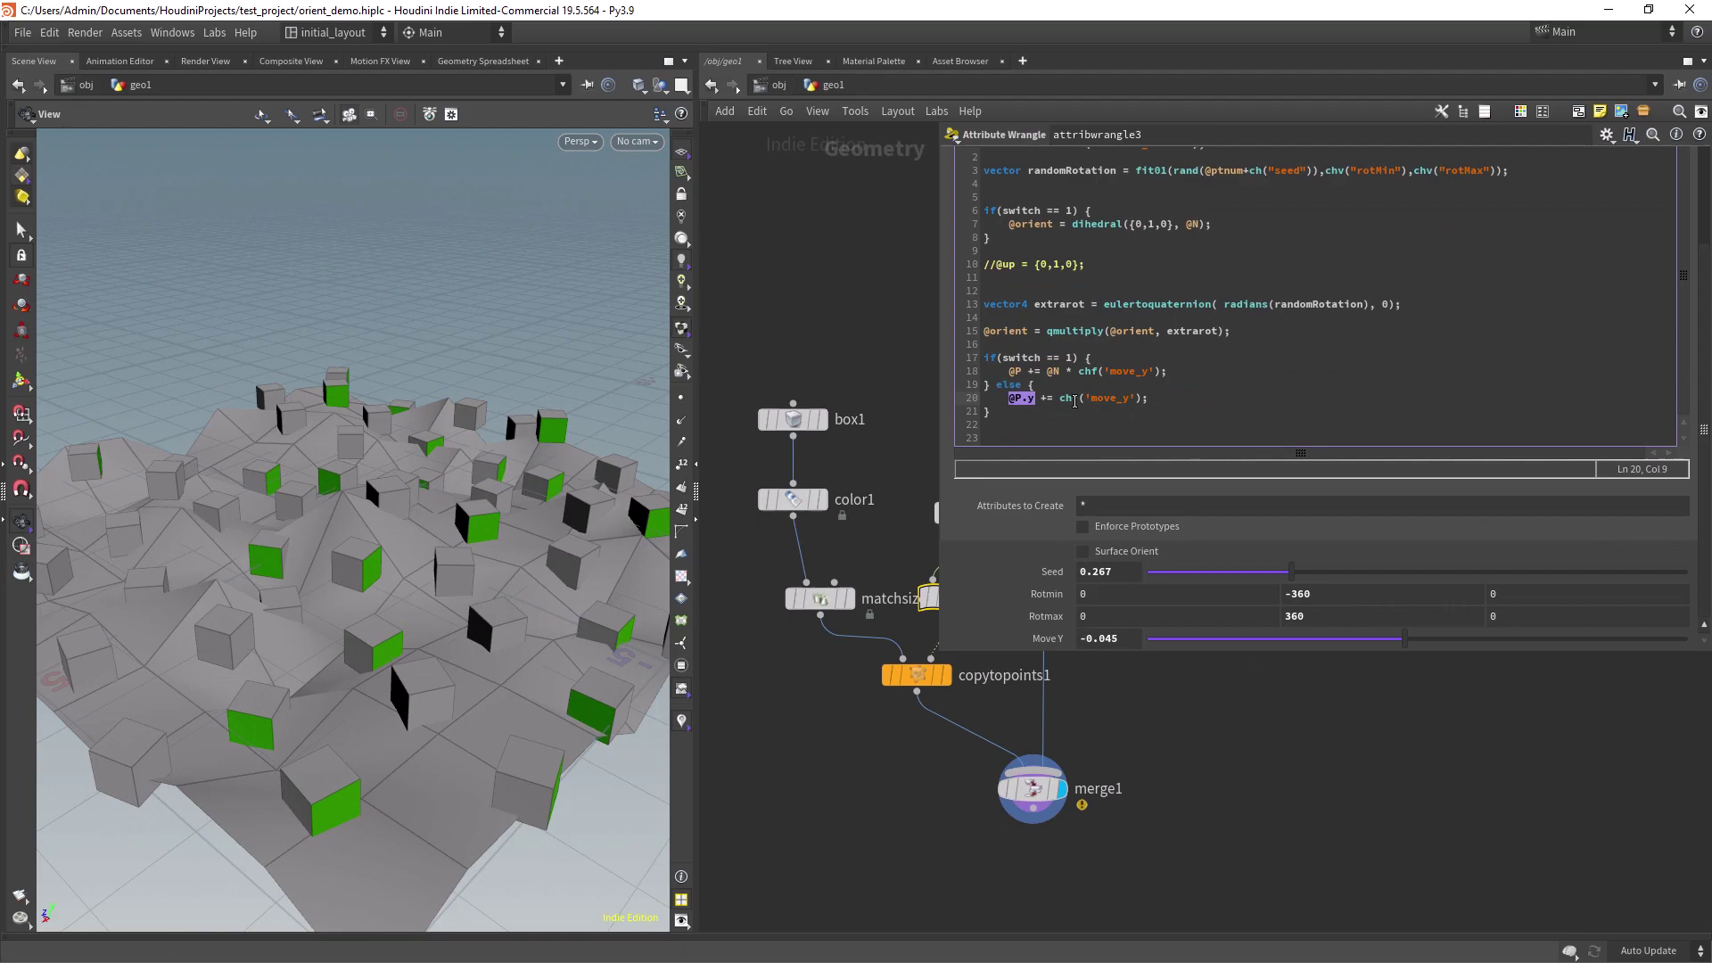
pyautogui.click(1083, 552)
pyautogui.doubleClick(1023, 371)
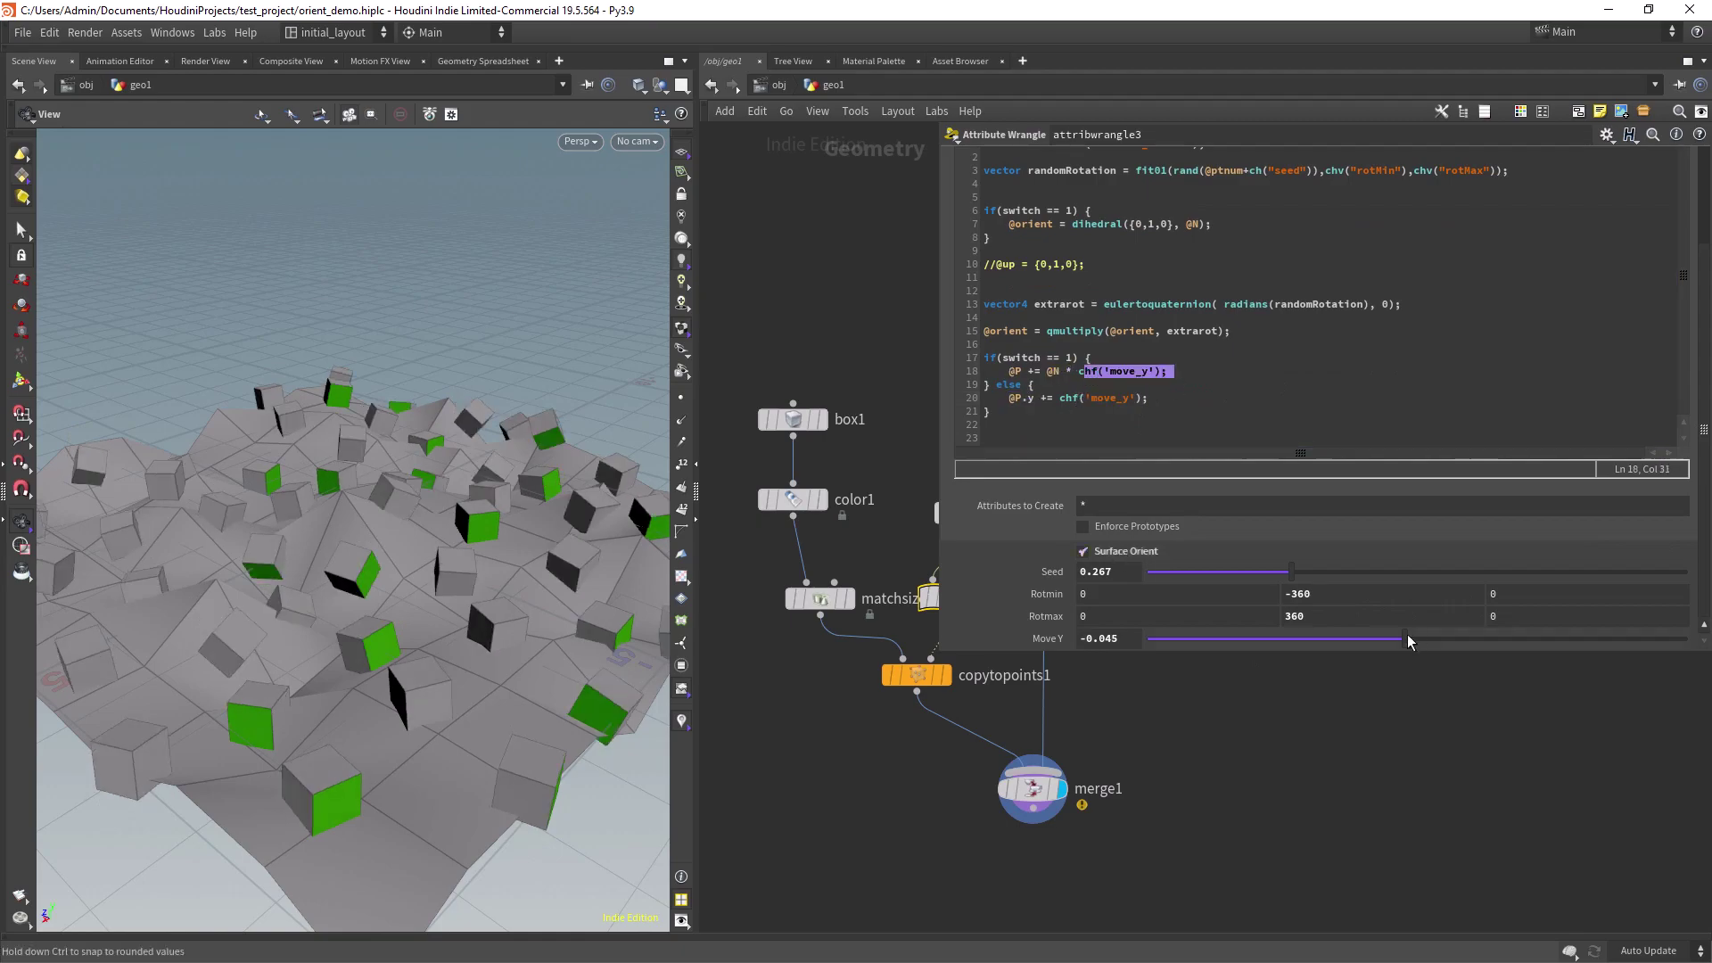
pyautogui.moveTo(1408, 638)
pyautogui.mouseDown()
pyautogui.moveTo(1479, 638)
pyautogui.moveTo(1427, 639)
pyautogui.mouseUp()
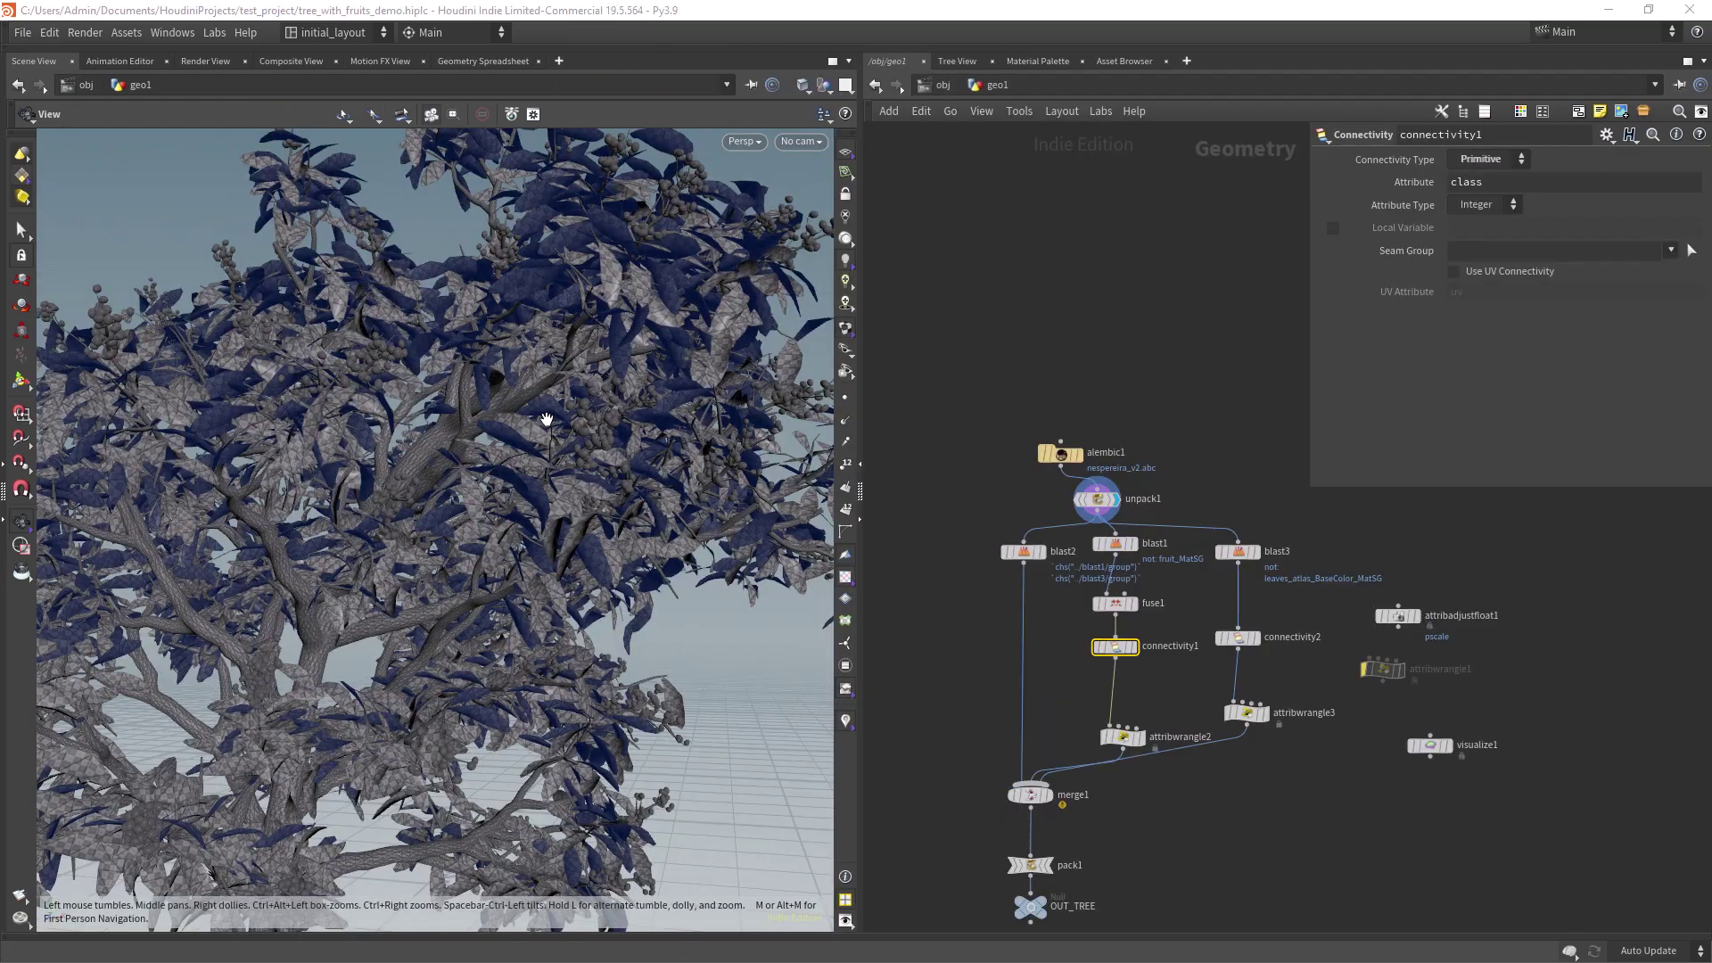
# Examine the unpacked tree's branches, leaves and fruit clusters from several angles and distances in tree_with_fruits_demo.hiplc.
pyautogui.moveTo(613, 486); pyautogui.dragTo(458, 481, button='right')
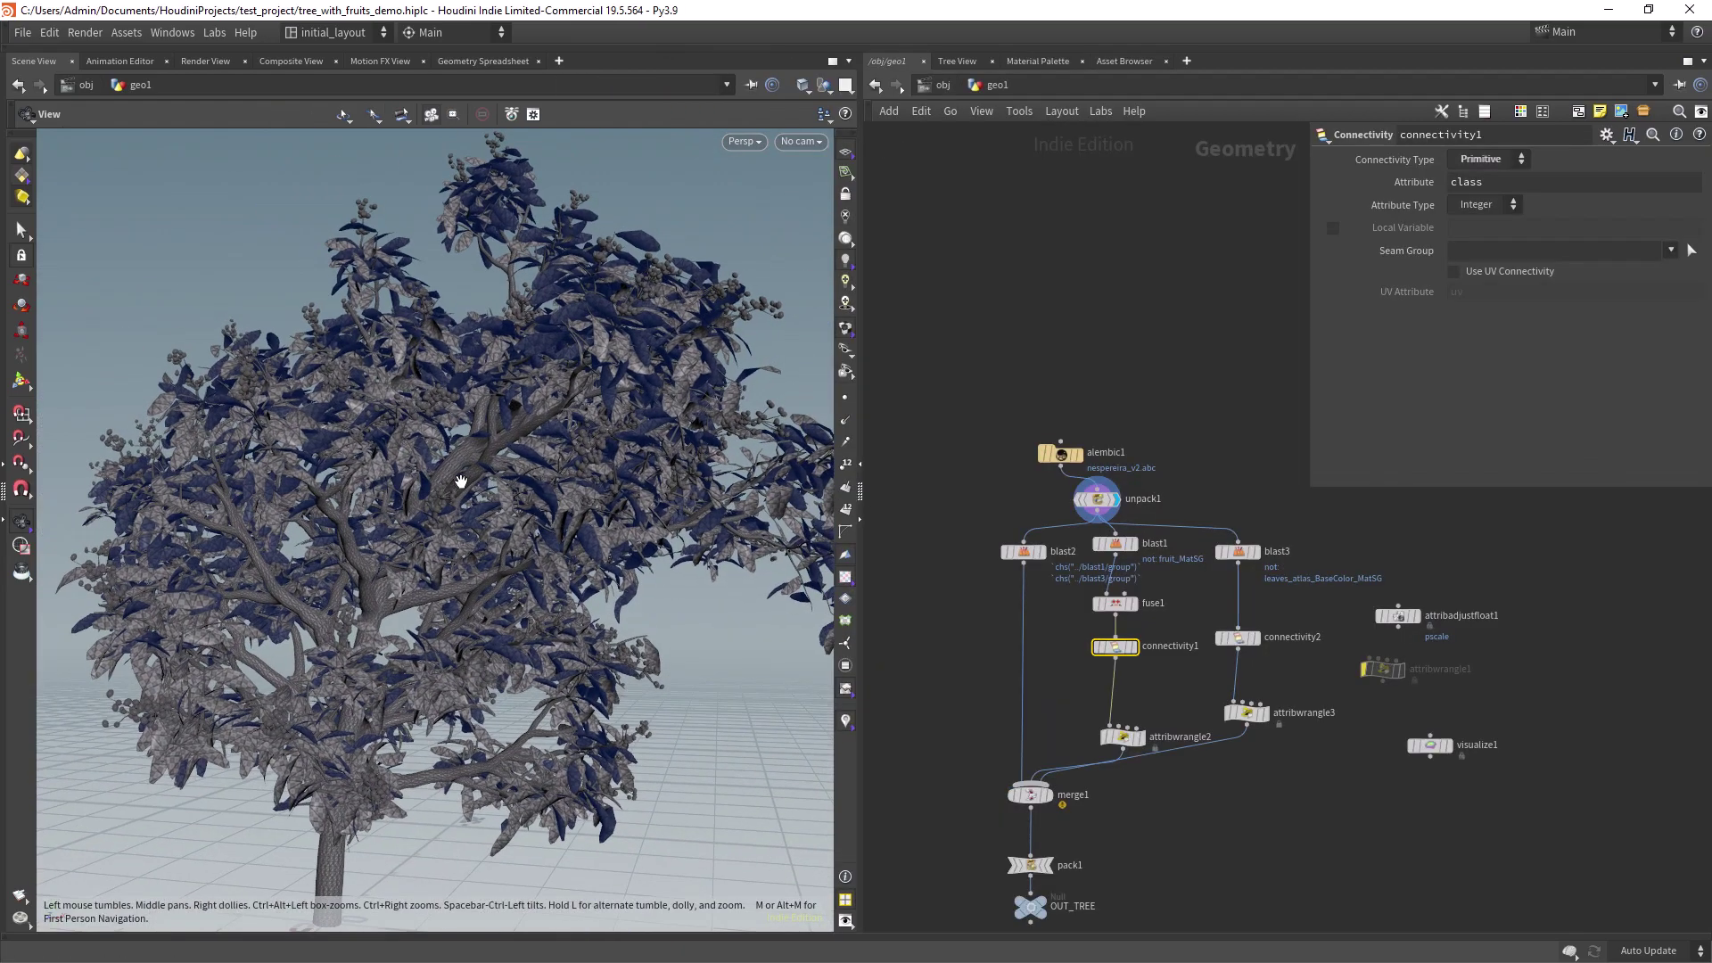
pyautogui.moveTo(459, 481); pyautogui.dragTo(440, 474)
pyautogui.moveTo(439, 475); pyautogui.dragTo(523, 497, button='right')
pyautogui.moveTo(523, 497); pyautogui.dragTo(396, 482)
pyautogui.scroll(4, 396, 483)
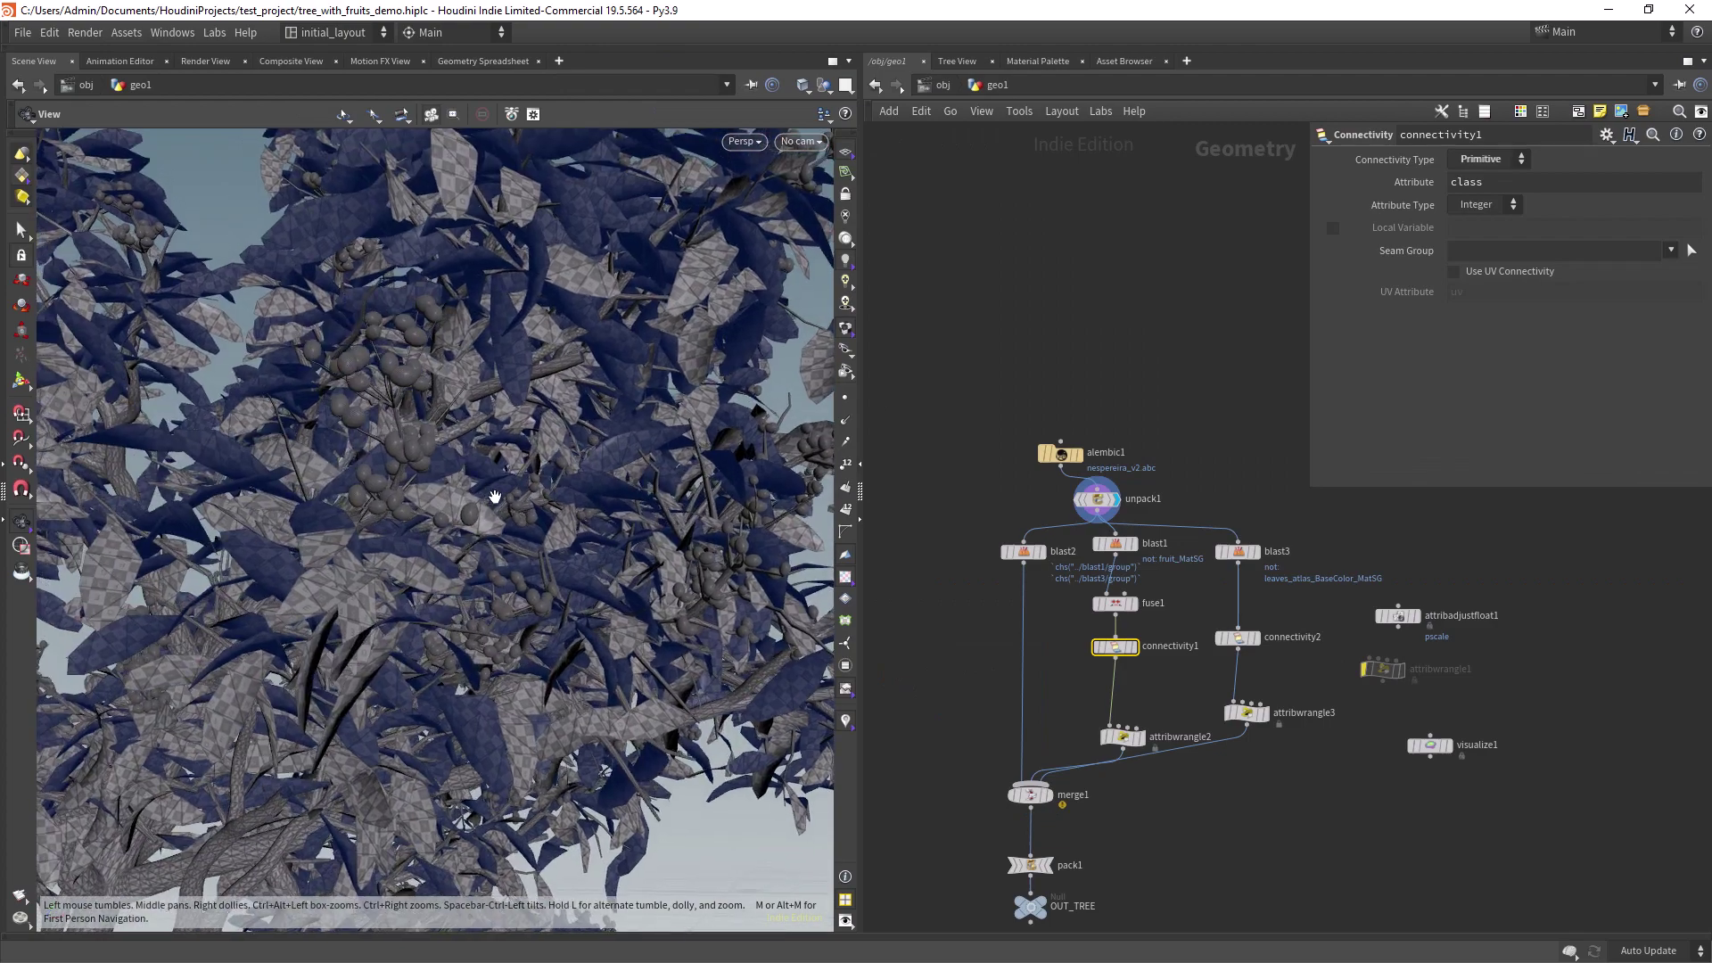
pyautogui.moveTo(531, 485); pyautogui.dragTo(472, 510, button='right')
pyautogui.moveTo(472, 510); pyautogui.dragTo(497, 501)
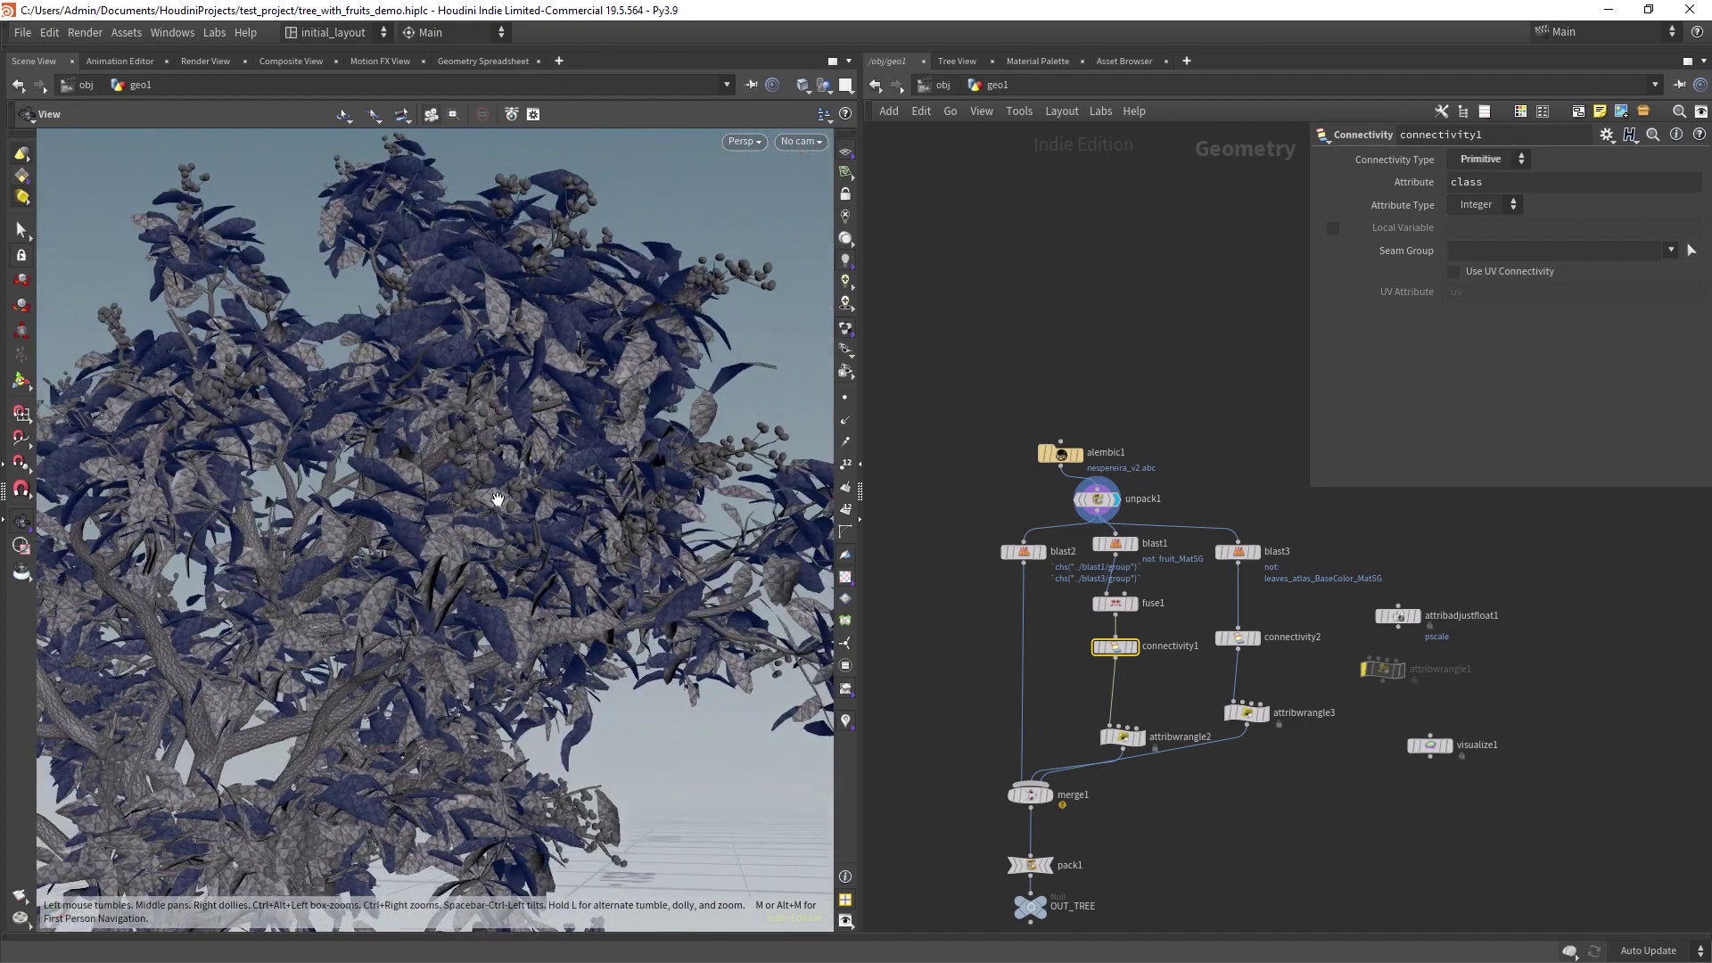
pyautogui.moveTo(497, 500); pyautogui.dragTo(580, 491, button='right')
# Display the fruit geometry isolated by blast1, and display connectivity1 to check its class attribute settings.
pyautogui.click(1101, 547)
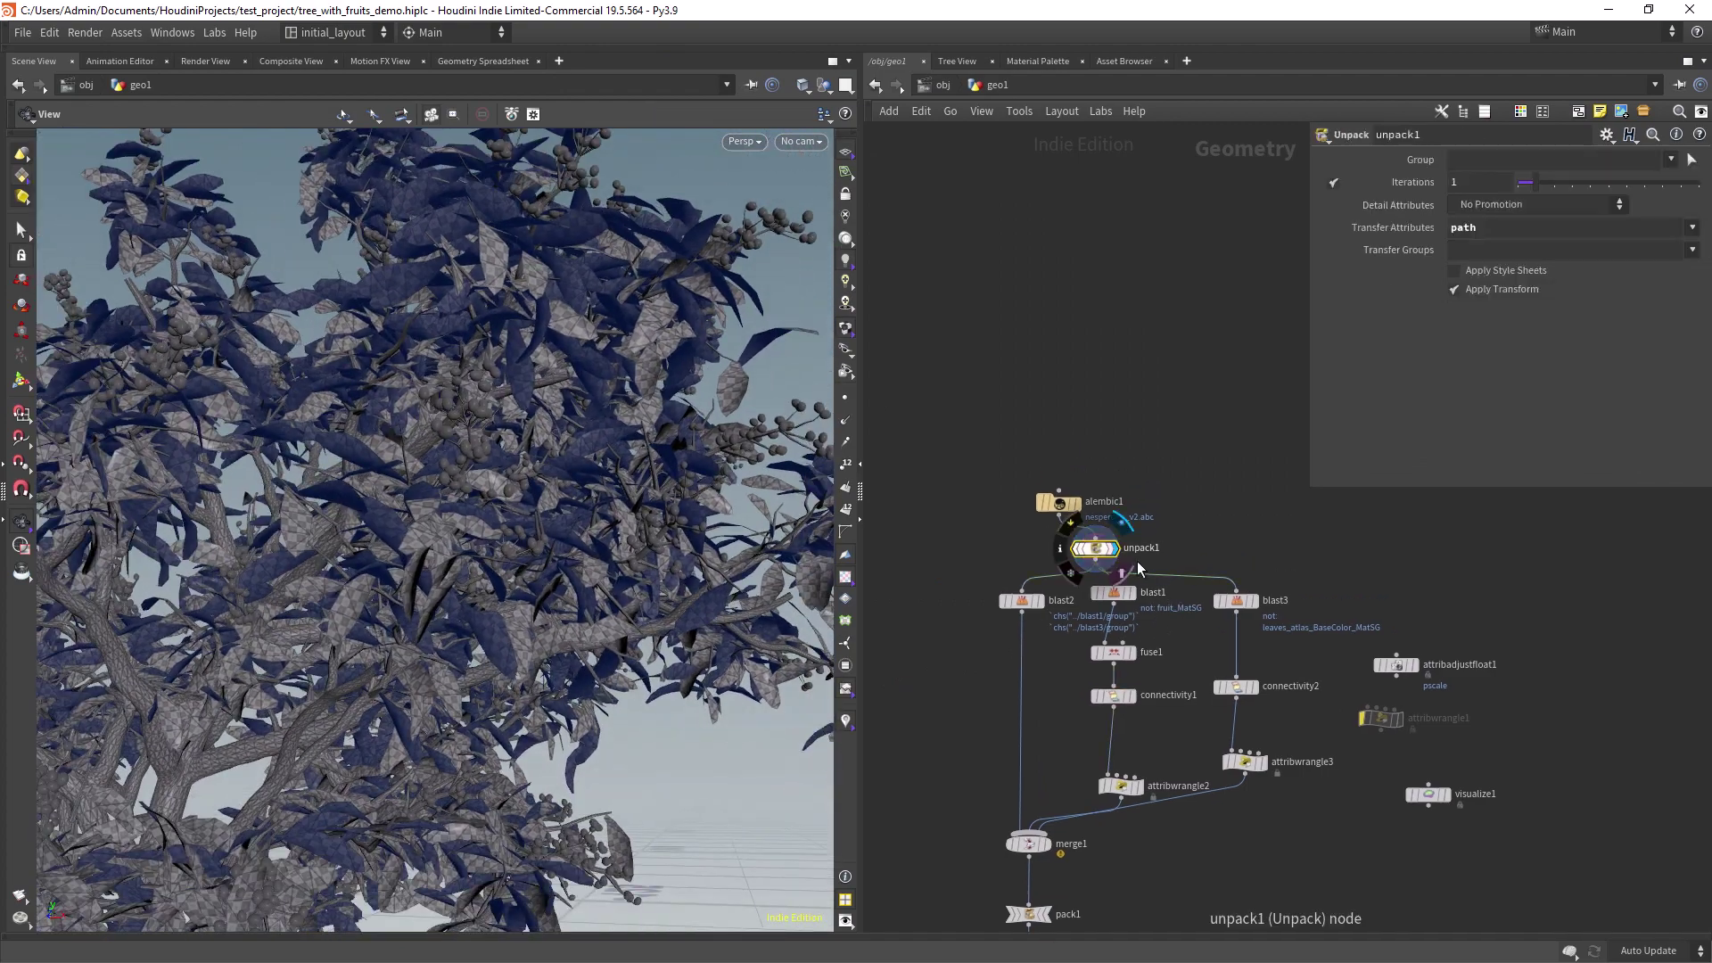
pyautogui.click(1121, 599)
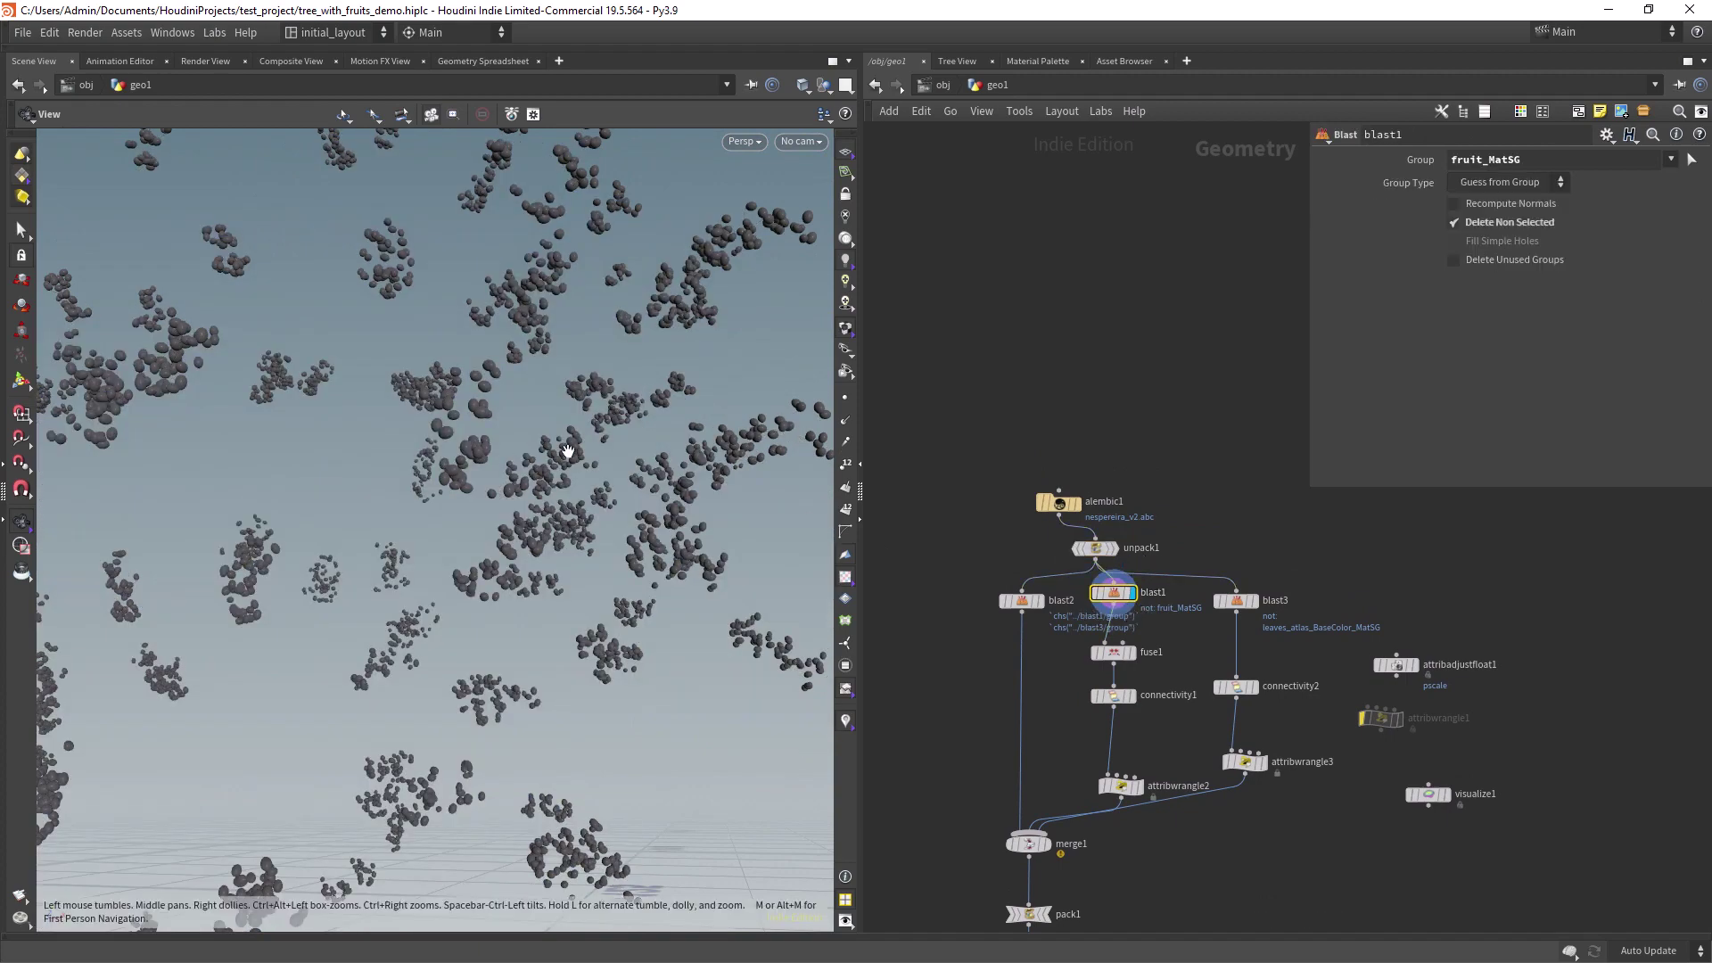
pyautogui.scroll(-3, 562, 448)
pyautogui.click(1115, 701)
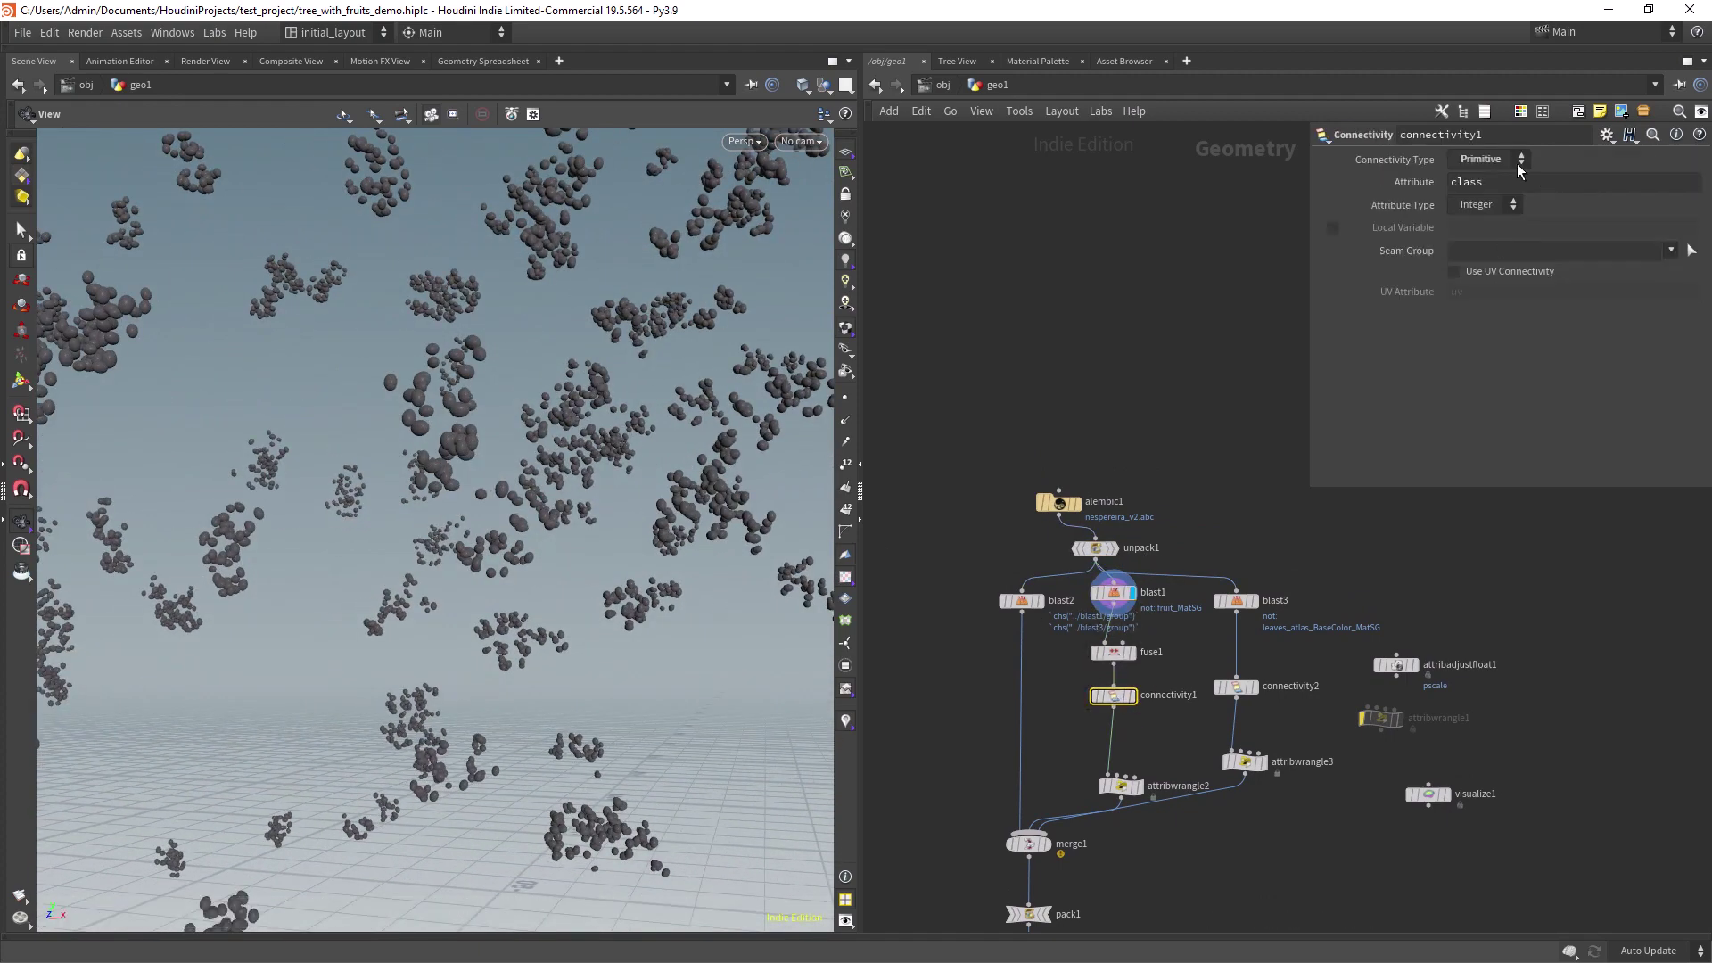
pyautogui.click(1132, 696)
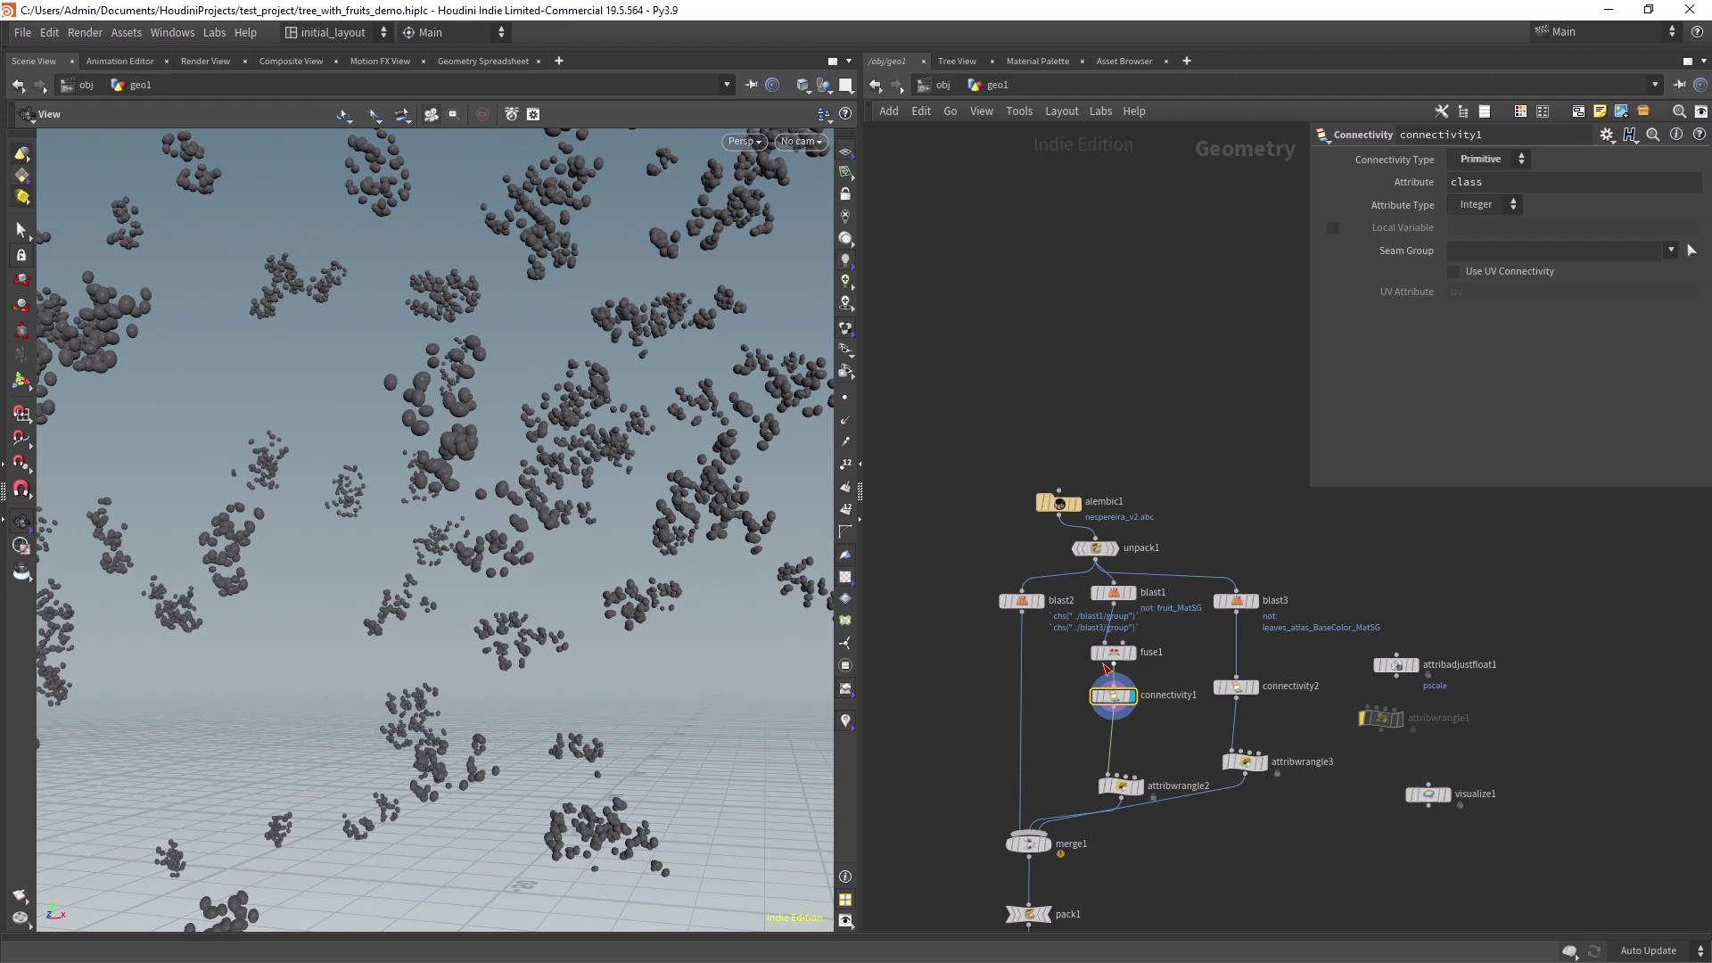
# Move attribwrangle2 closer to connectivity1 and inspect its variation_fruits expression and output, along with attribwrangle3.
pyautogui.moveTo(1124, 790); pyautogui.dragTo(1123, 761)
pyautogui.moveTo(1312, 304); pyautogui.dragTo(1183, 274)
pyautogui.click(1137, 291)
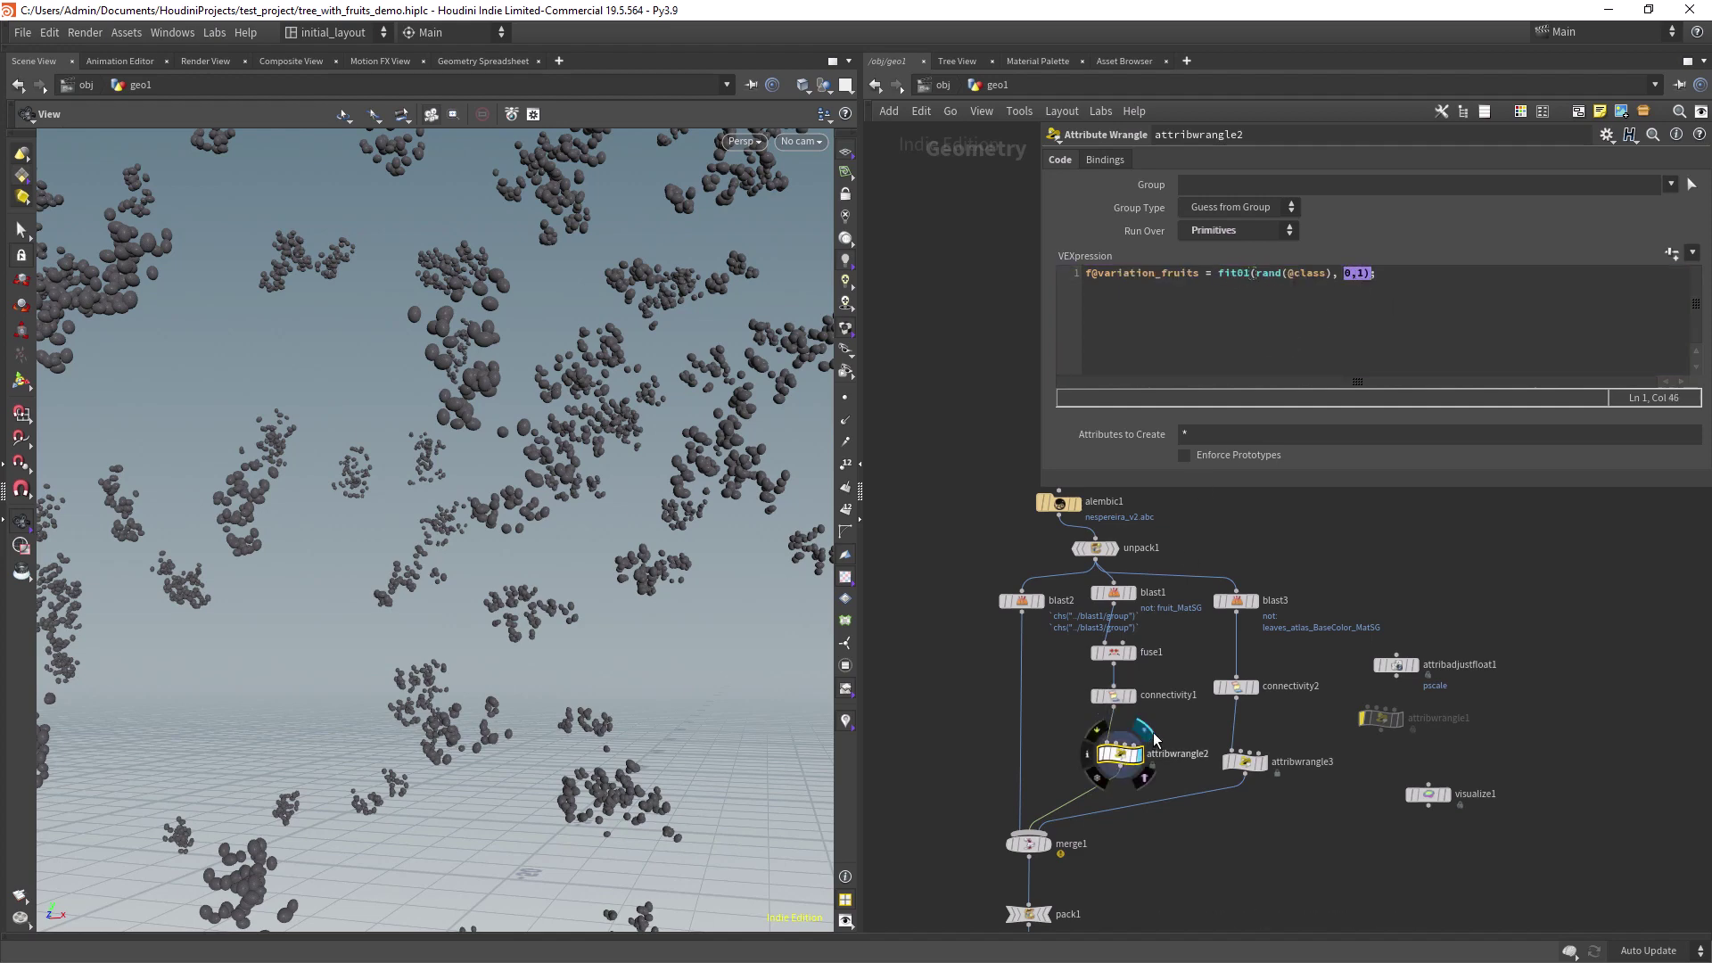
pyautogui.middleClick(1120, 755)
pyautogui.click(1403, 504)
pyautogui.moveTo(695, 388); pyautogui.dragTo(596, 440)
pyautogui.click(1257, 762)
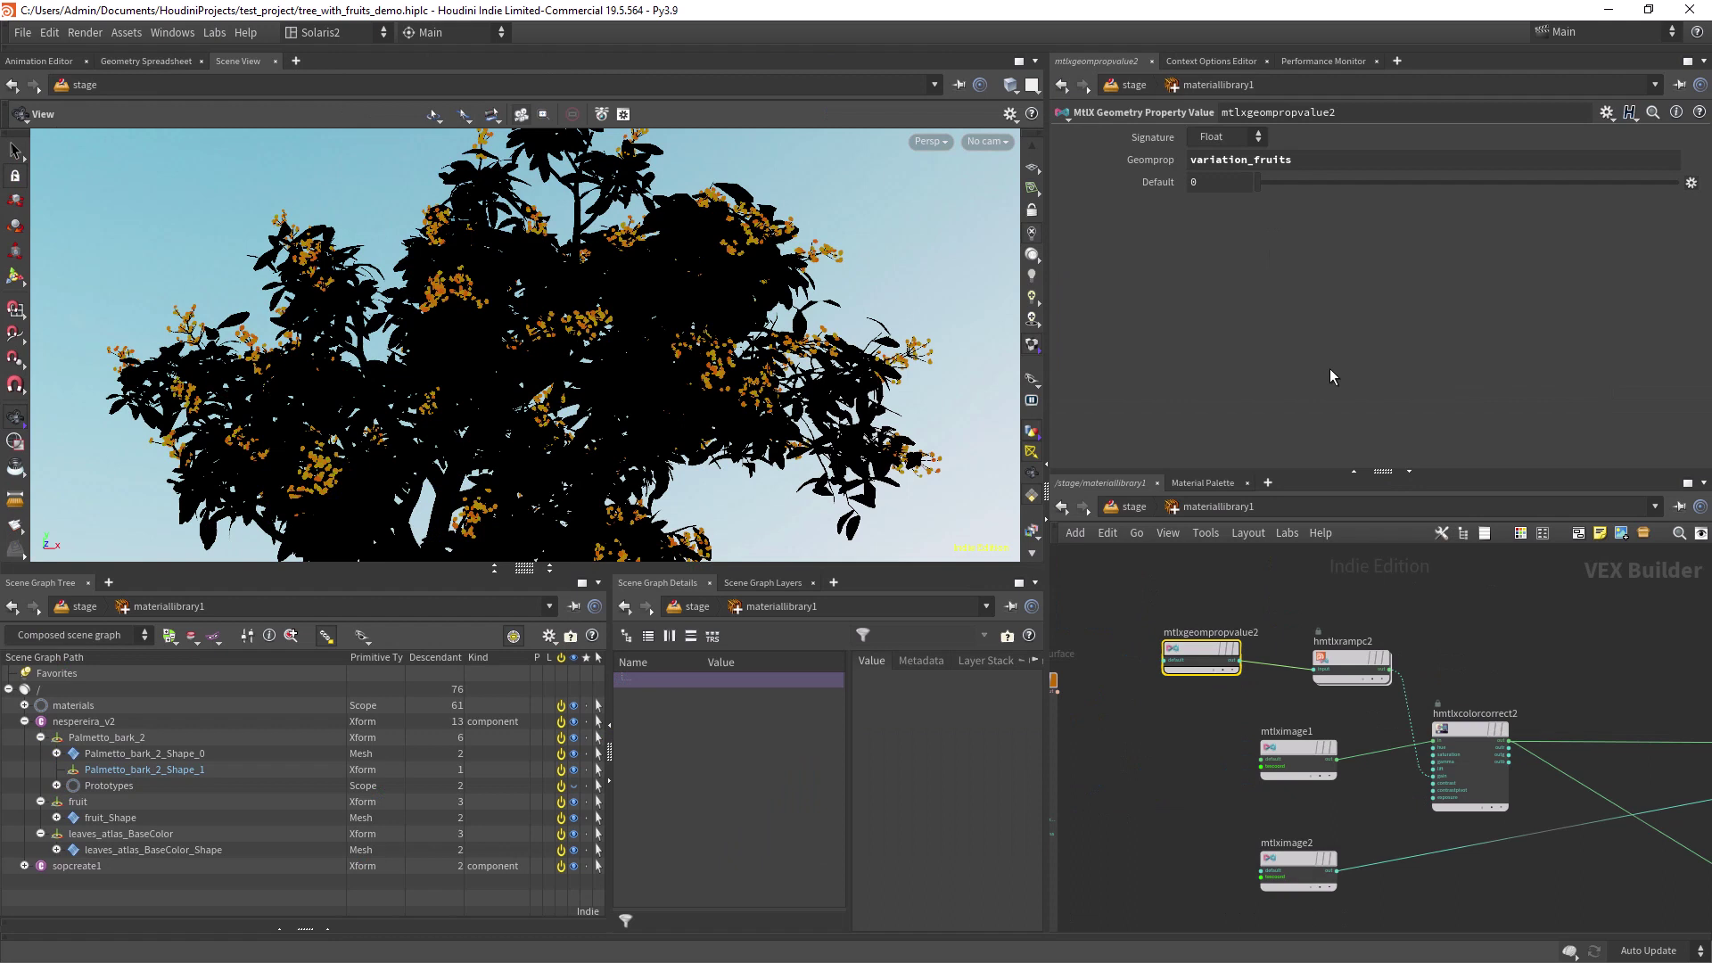
# Examine the leaf material's hmtlxrampc2 ramp points and hmtlxcolorcorrect2 settings in materiallibrary1.
pyautogui.click(1351, 662)
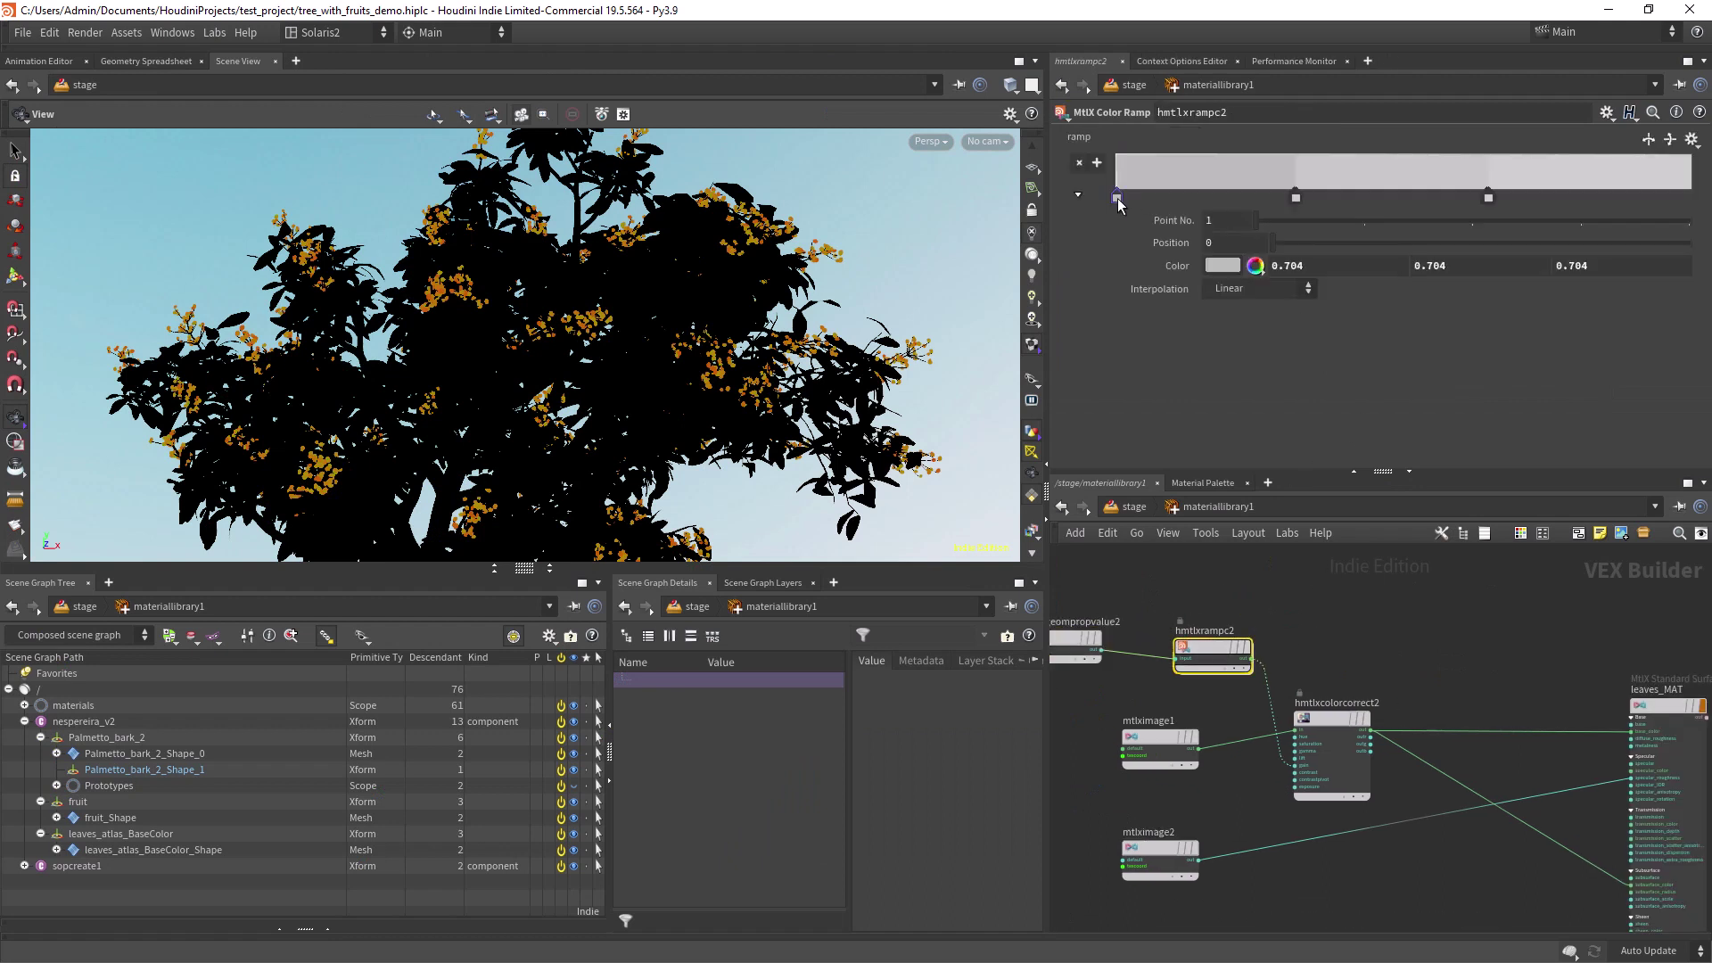
pyautogui.click(1488, 198)
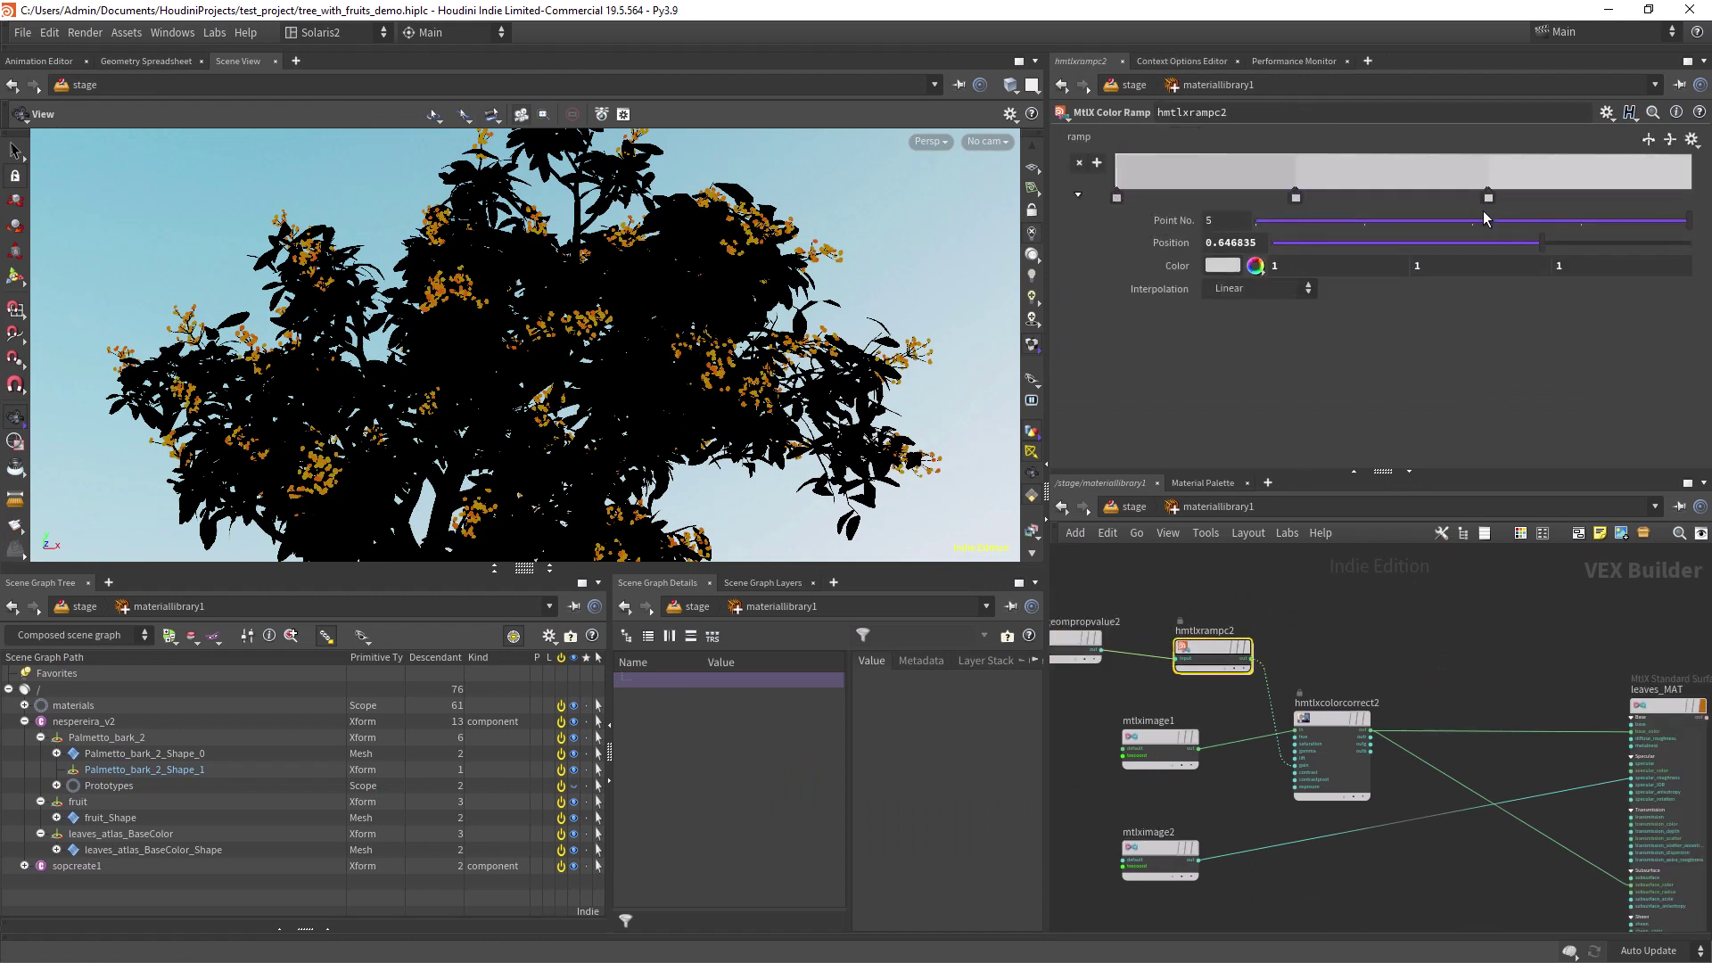
pyautogui.click(1330, 718)
pyautogui.scroll(5, 1340, 678)
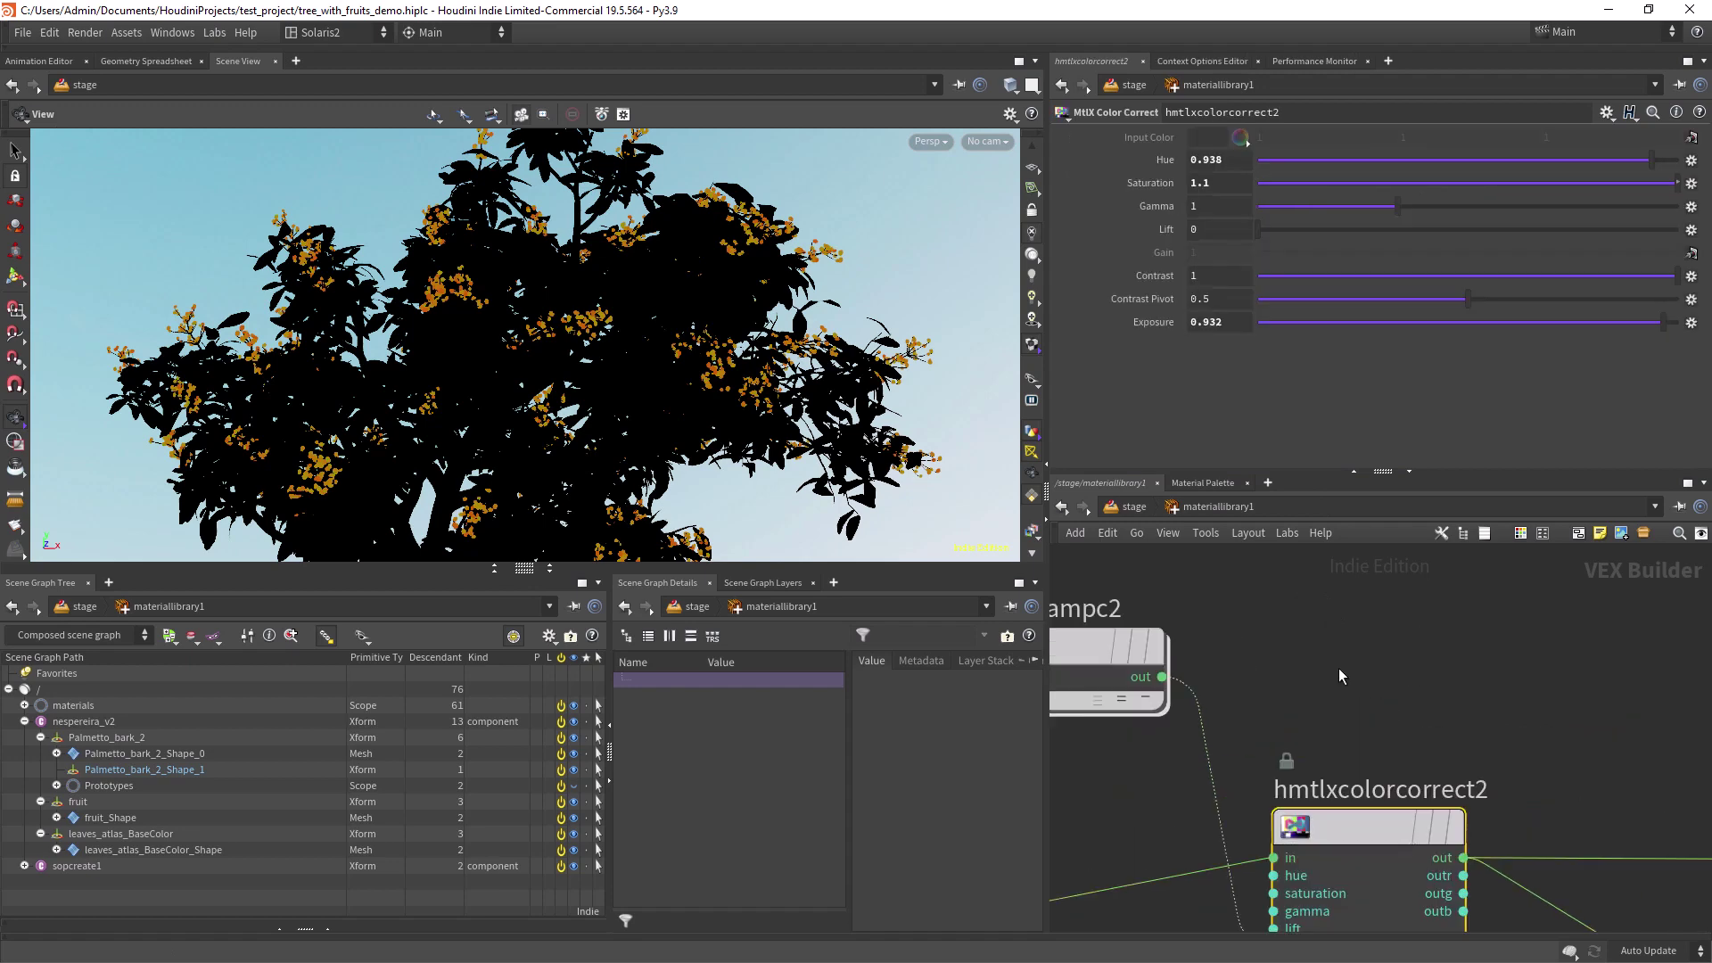
pyautogui.scroll(-4, 1238, 752)
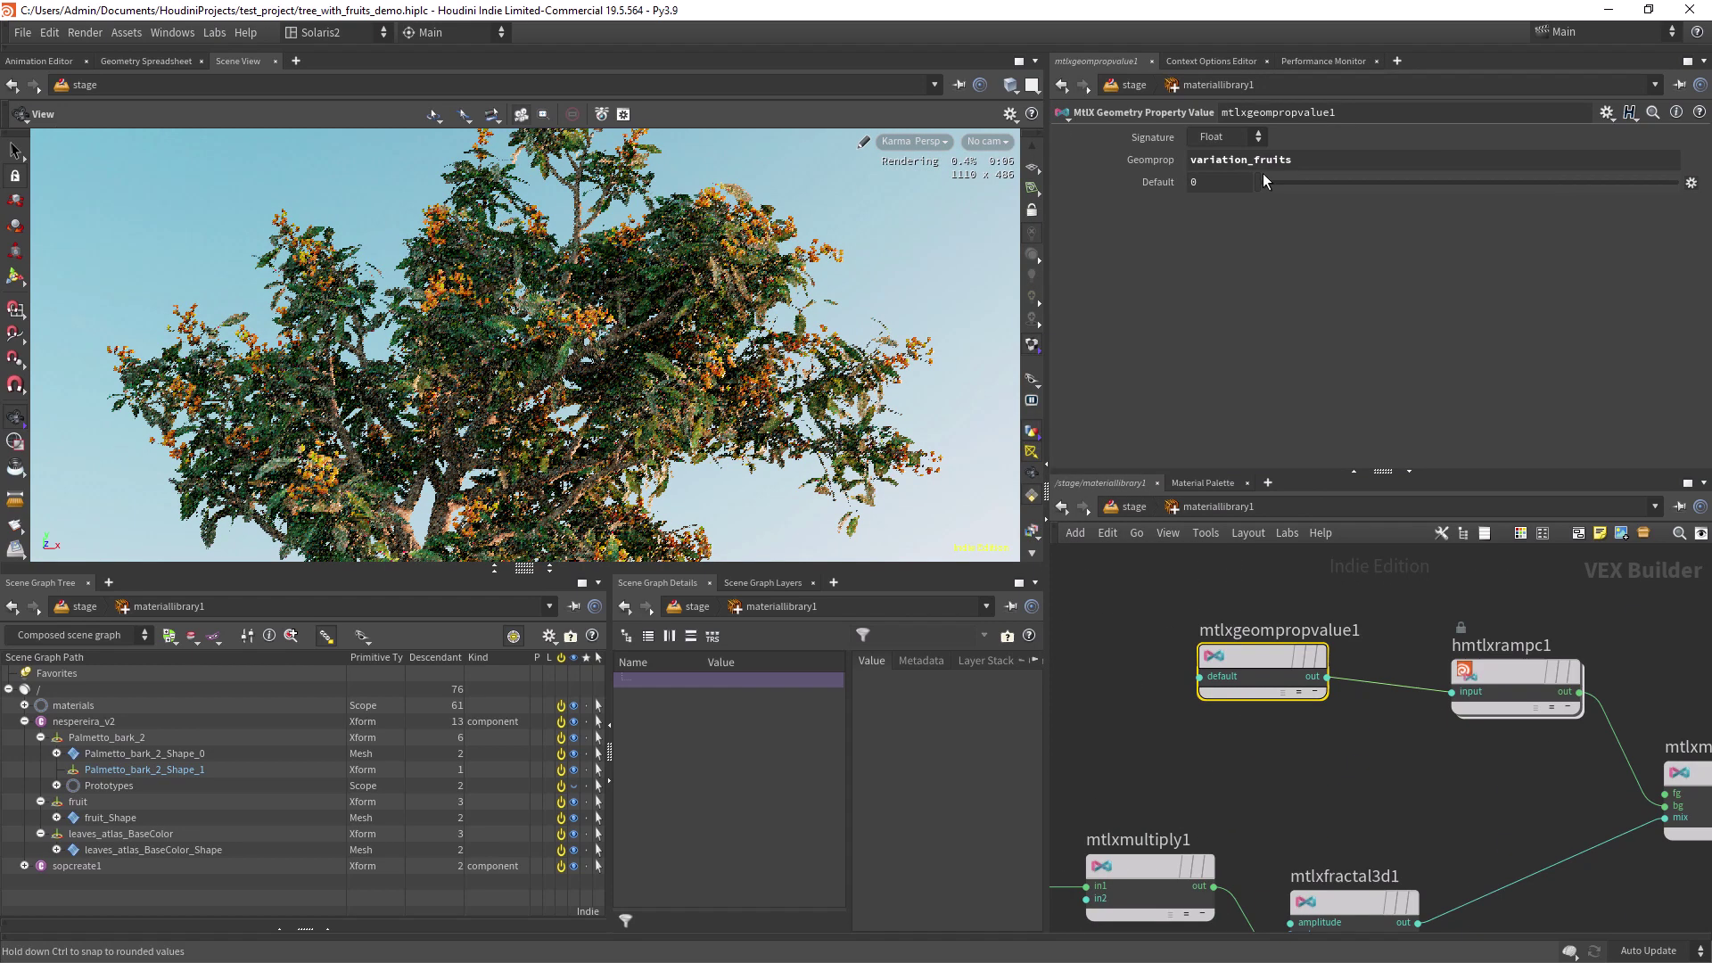
# Examine the fruit material's network from the hmtlxrampc1 orange-yellow ramp through mtlxmix1 to fruits_MAT.
pyautogui.moveTo(1513, 681); pyautogui.dragTo(1217, 650, button='middle')
pyautogui.click(1216, 650)
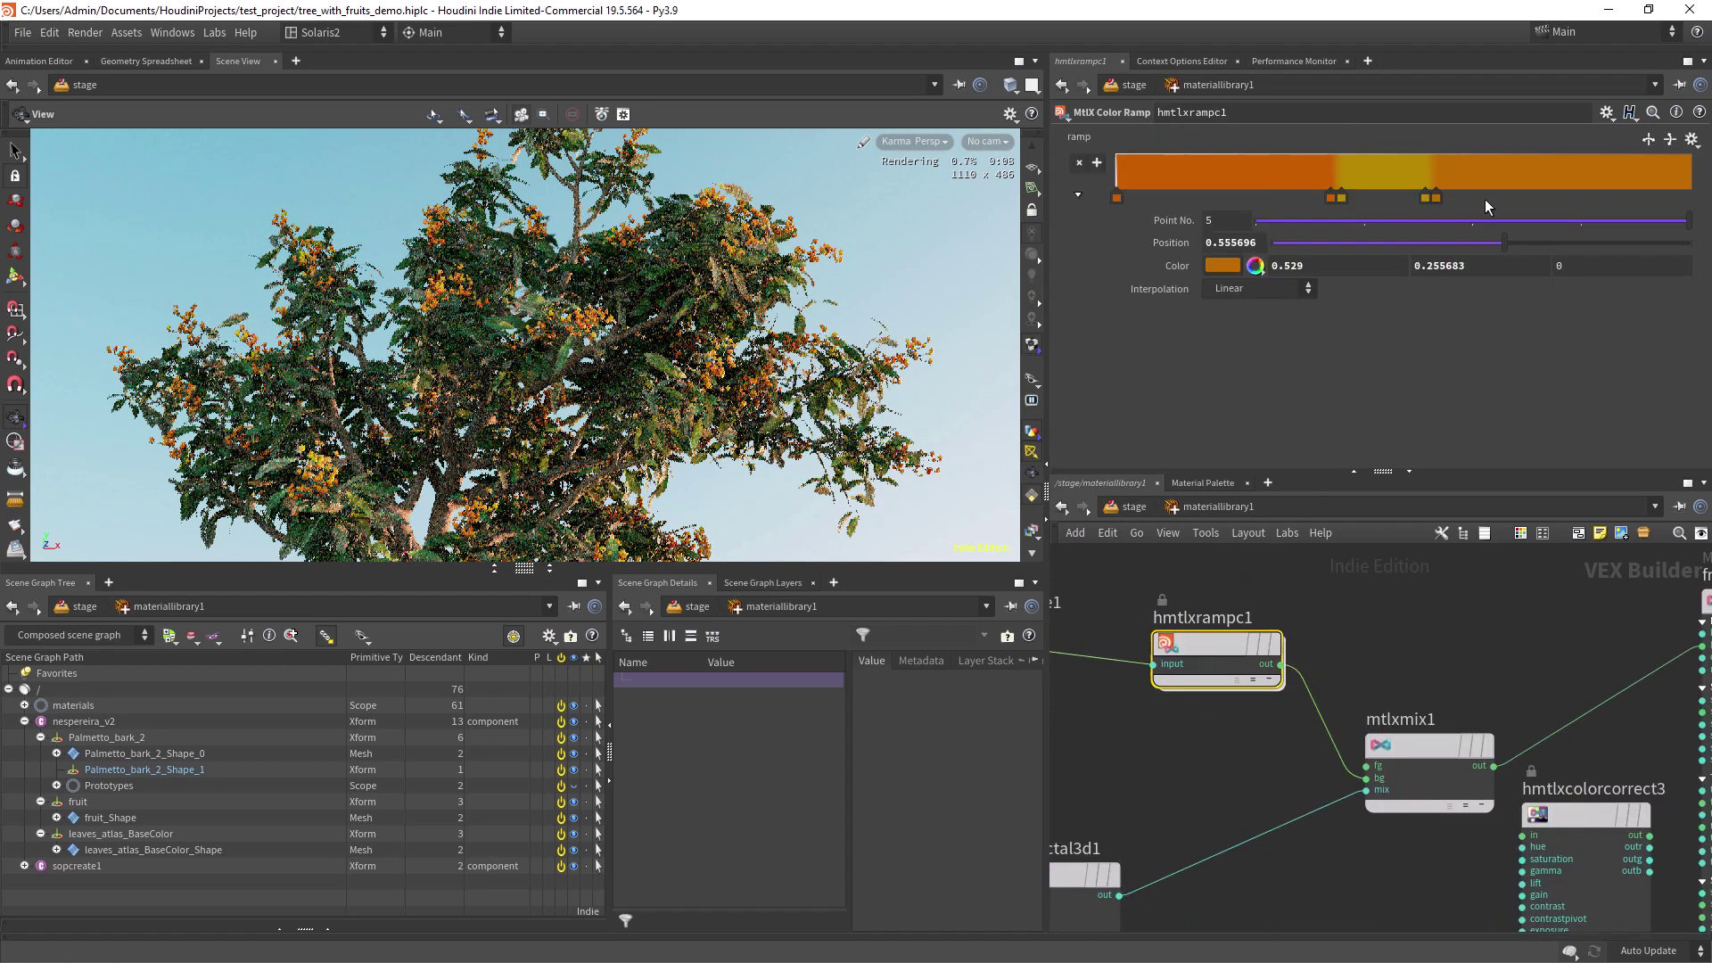
pyautogui.moveTo(1339, 675); pyautogui.dragTo(1366, 634, button='middle')
pyautogui.click(1510, 662)
pyautogui.scroll(-1, 1365, 640)
pyautogui.scroll(1, 1365, 627)
pyautogui.scroll(-1, 1378, 651)
pyautogui.click(1227, 652)
pyautogui.moveTo(1573, 651); pyautogui.dragTo(1384, 673, button='middle')
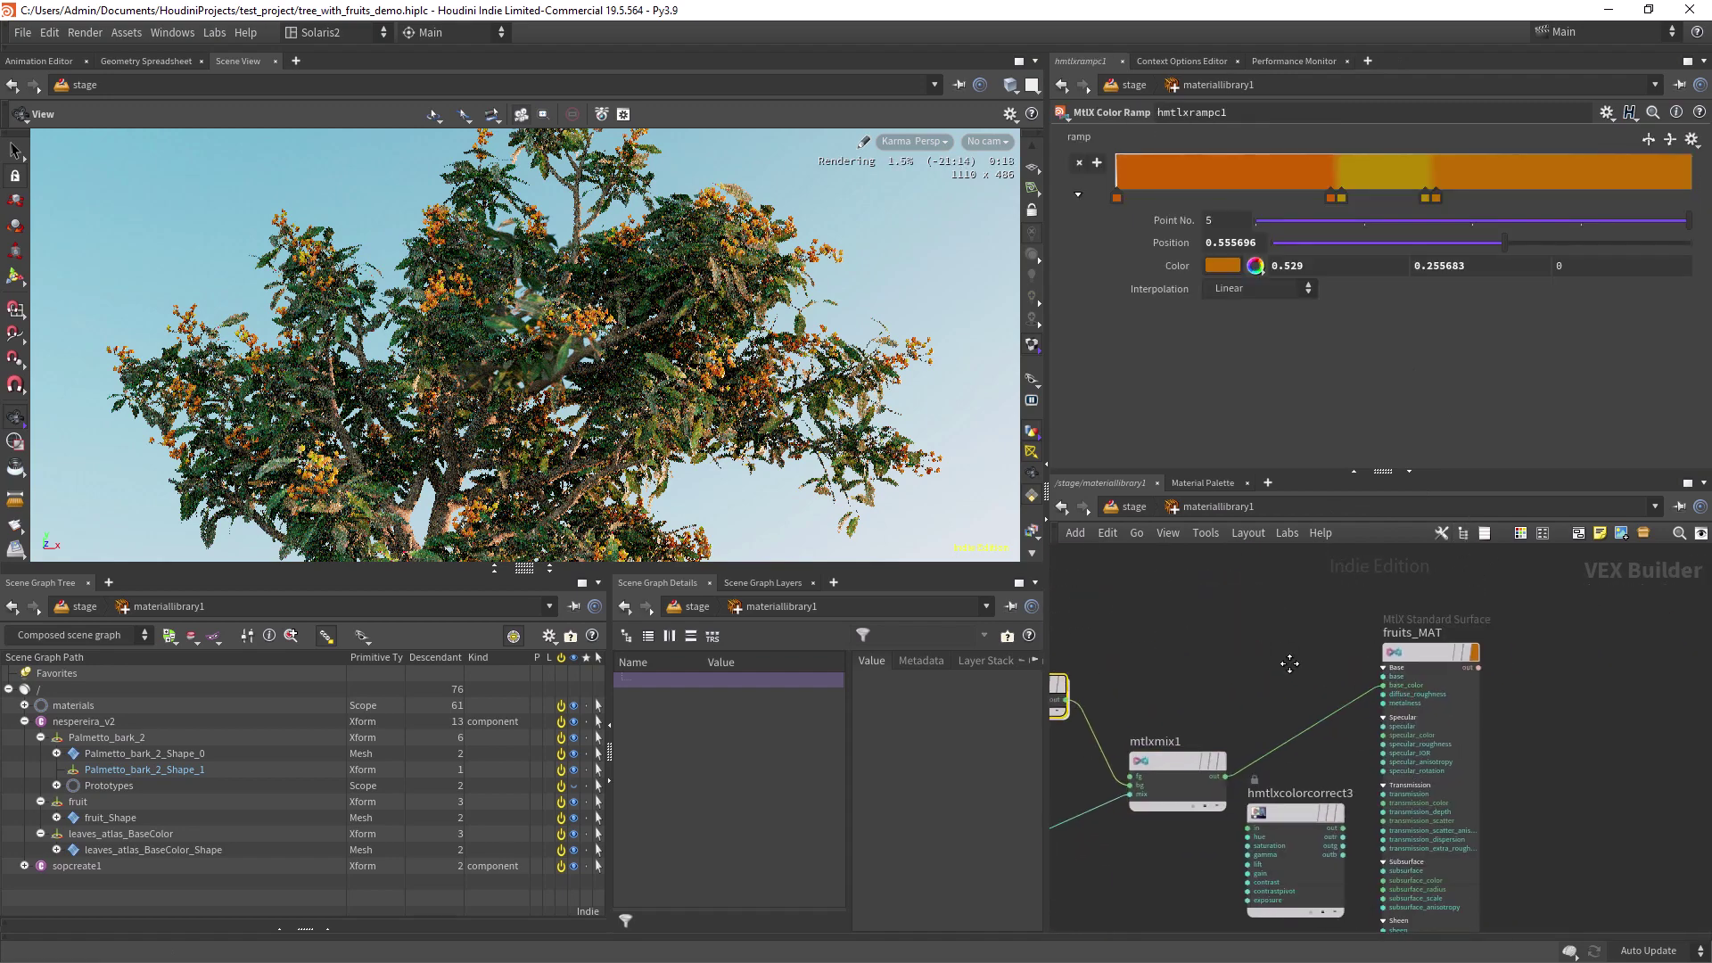
# Set up a Karma render region around a fruit cluster and select karmarendersettings on the stage level.
pyautogui.scroll(-3, 1330, 629)
pyautogui.click(14, 441)
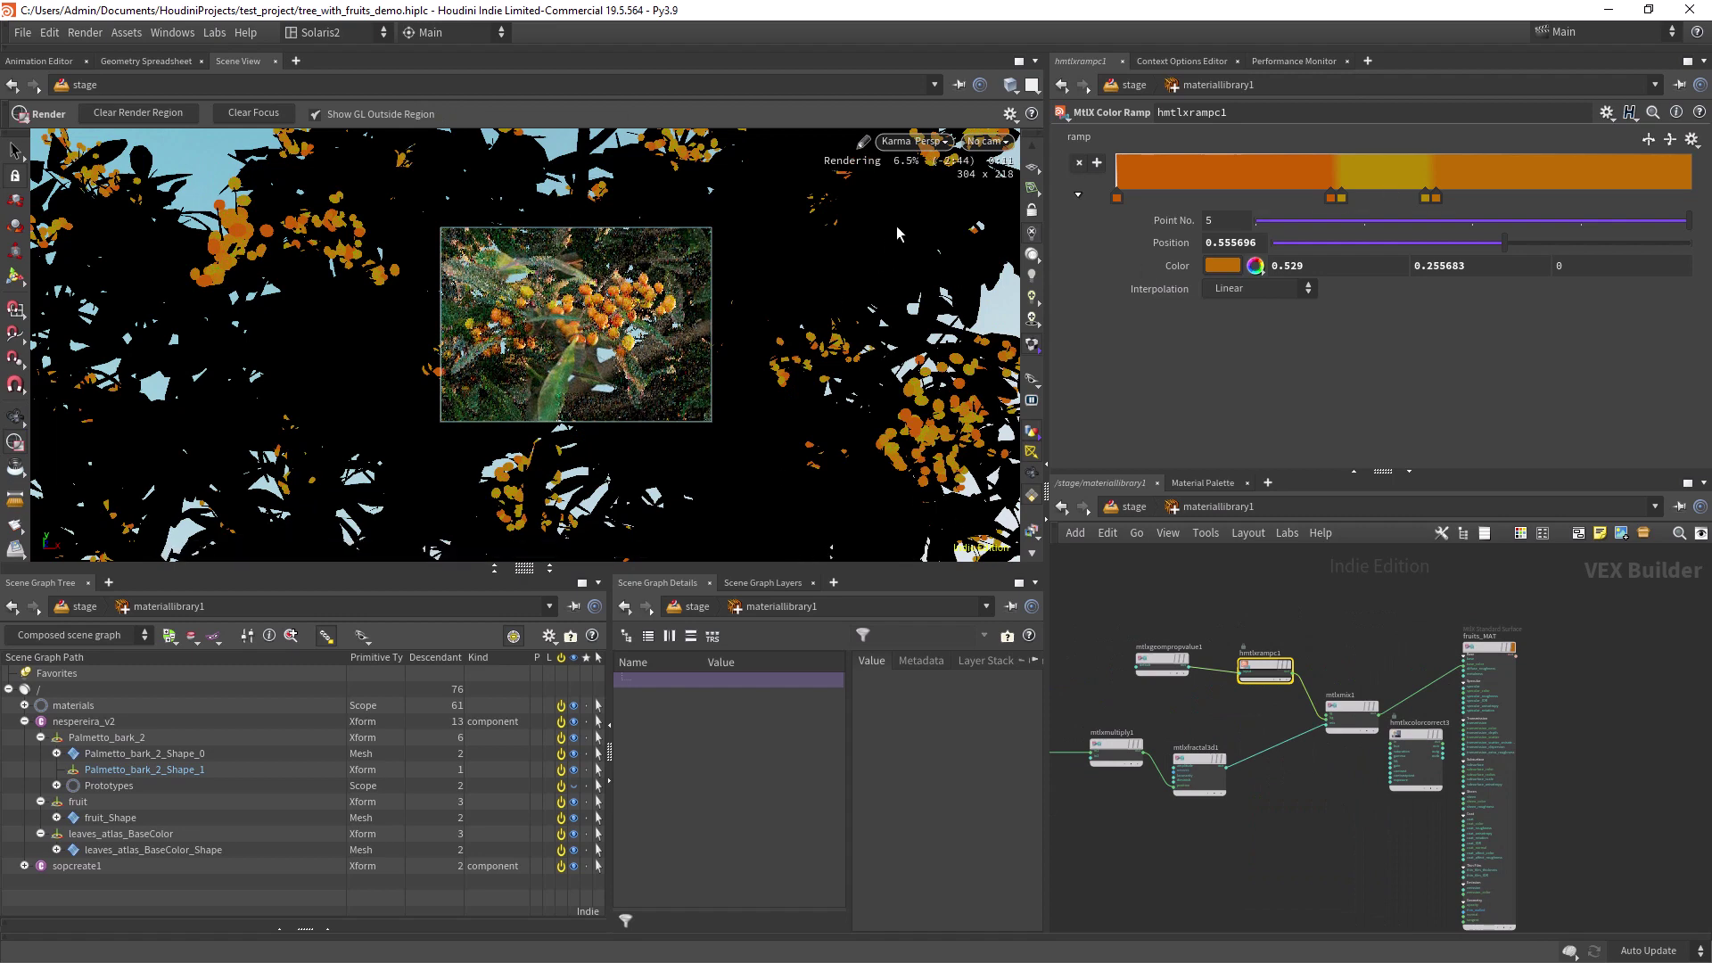
pyautogui.press('u')
pyautogui.click(1265, 791)
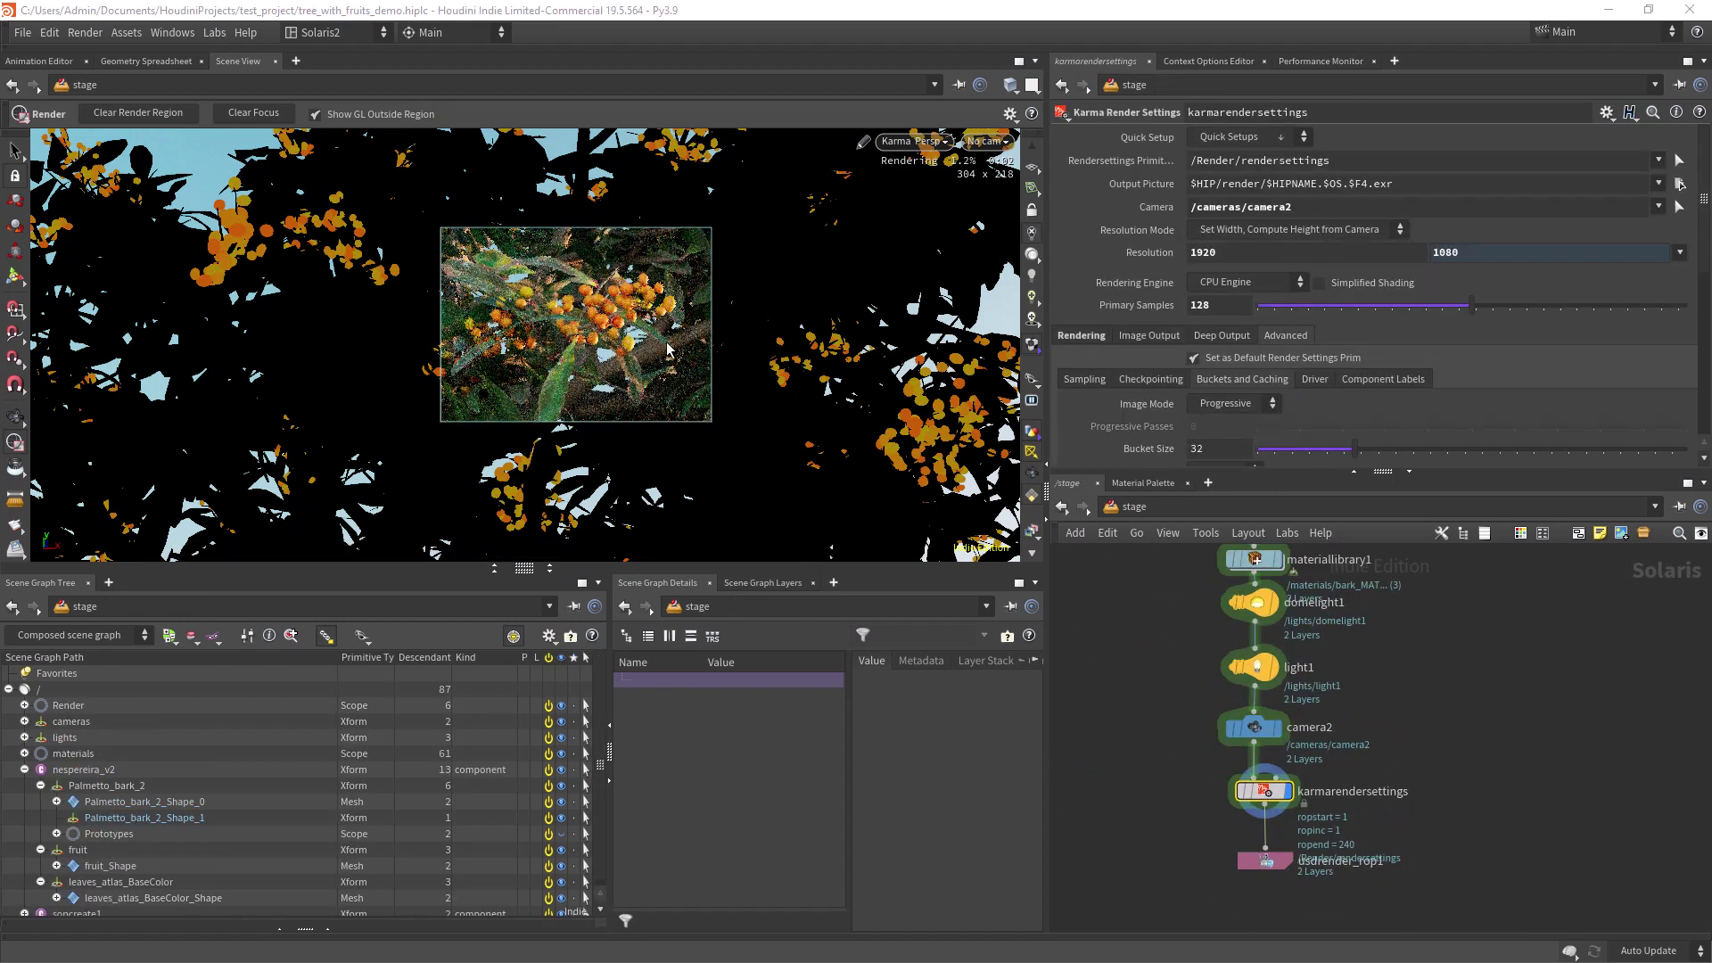
# Return inside materiallibrary1 and open the colour editor for the first point of the leaf ramp hmtlxrampc2.
pyautogui.doubleClick(1256, 559)
pyautogui.moveTo(1220, 617); pyautogui.dragTo(1491, 654, button='middle')
pyautogui.click(1287, 629)
pyautogui.doubleClick(1118, 196)
# Try dark grey (0.05) and white (1) on hmtlxrampc2's ramp points, and set point 5 to black.
pyautogui.click(1267, 237)
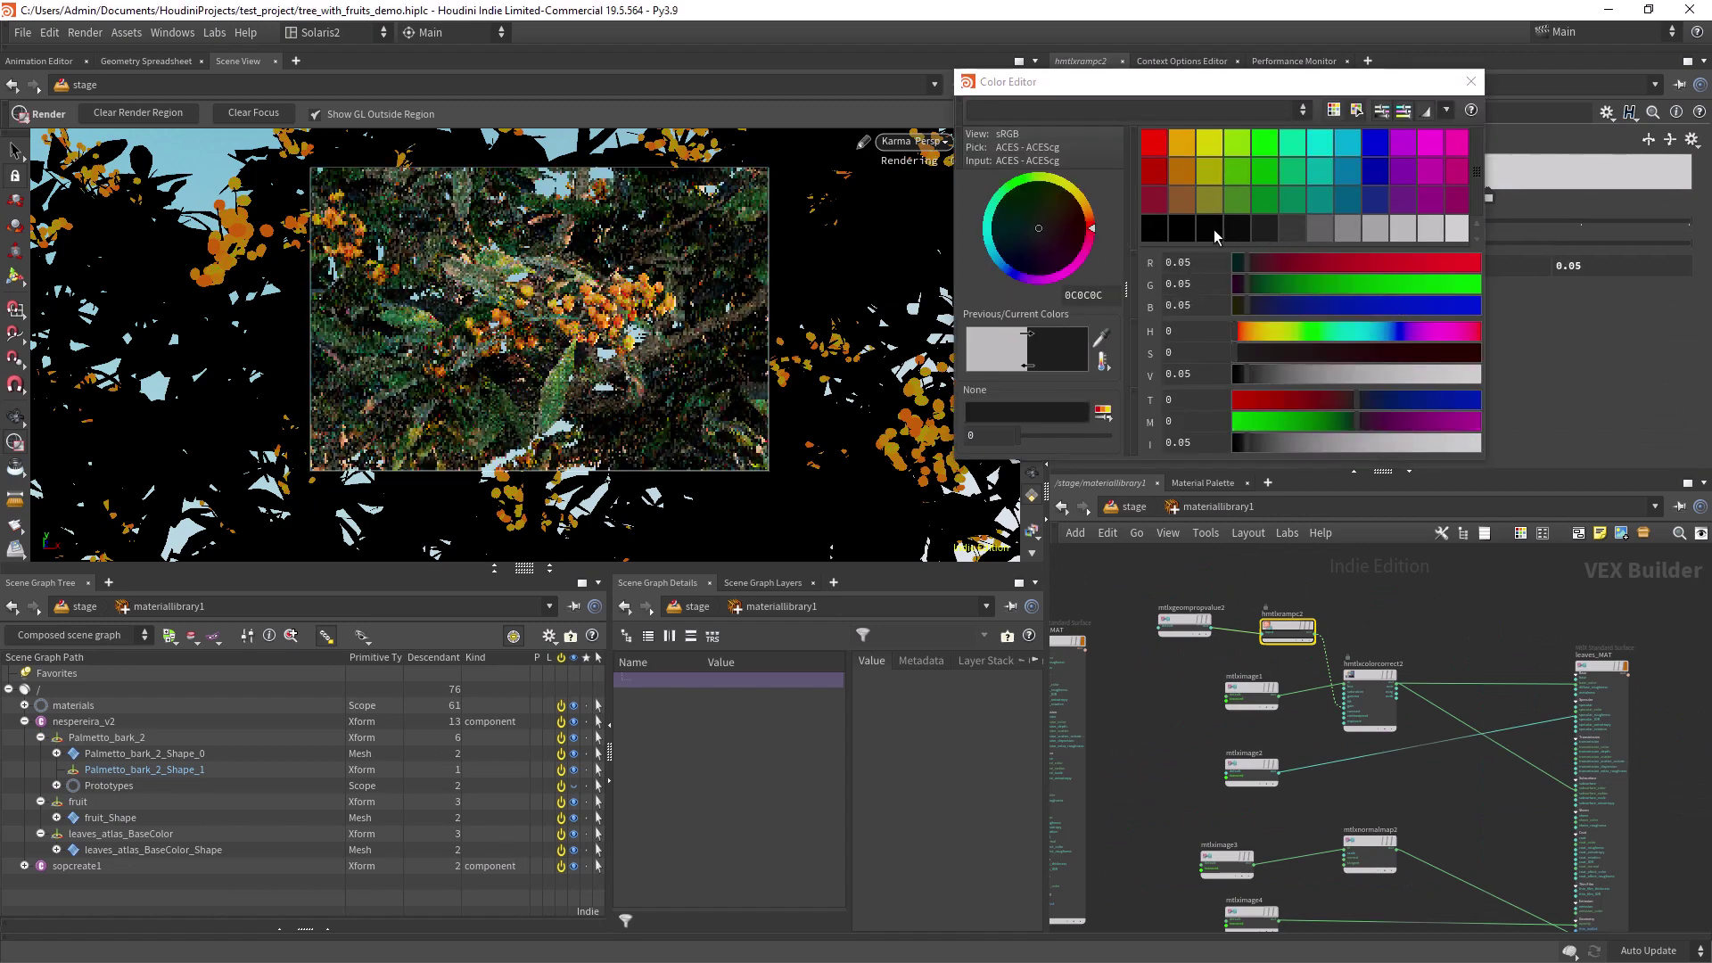
pyautogui.click(1212, 229)
pyautogui.click(1454, 239)
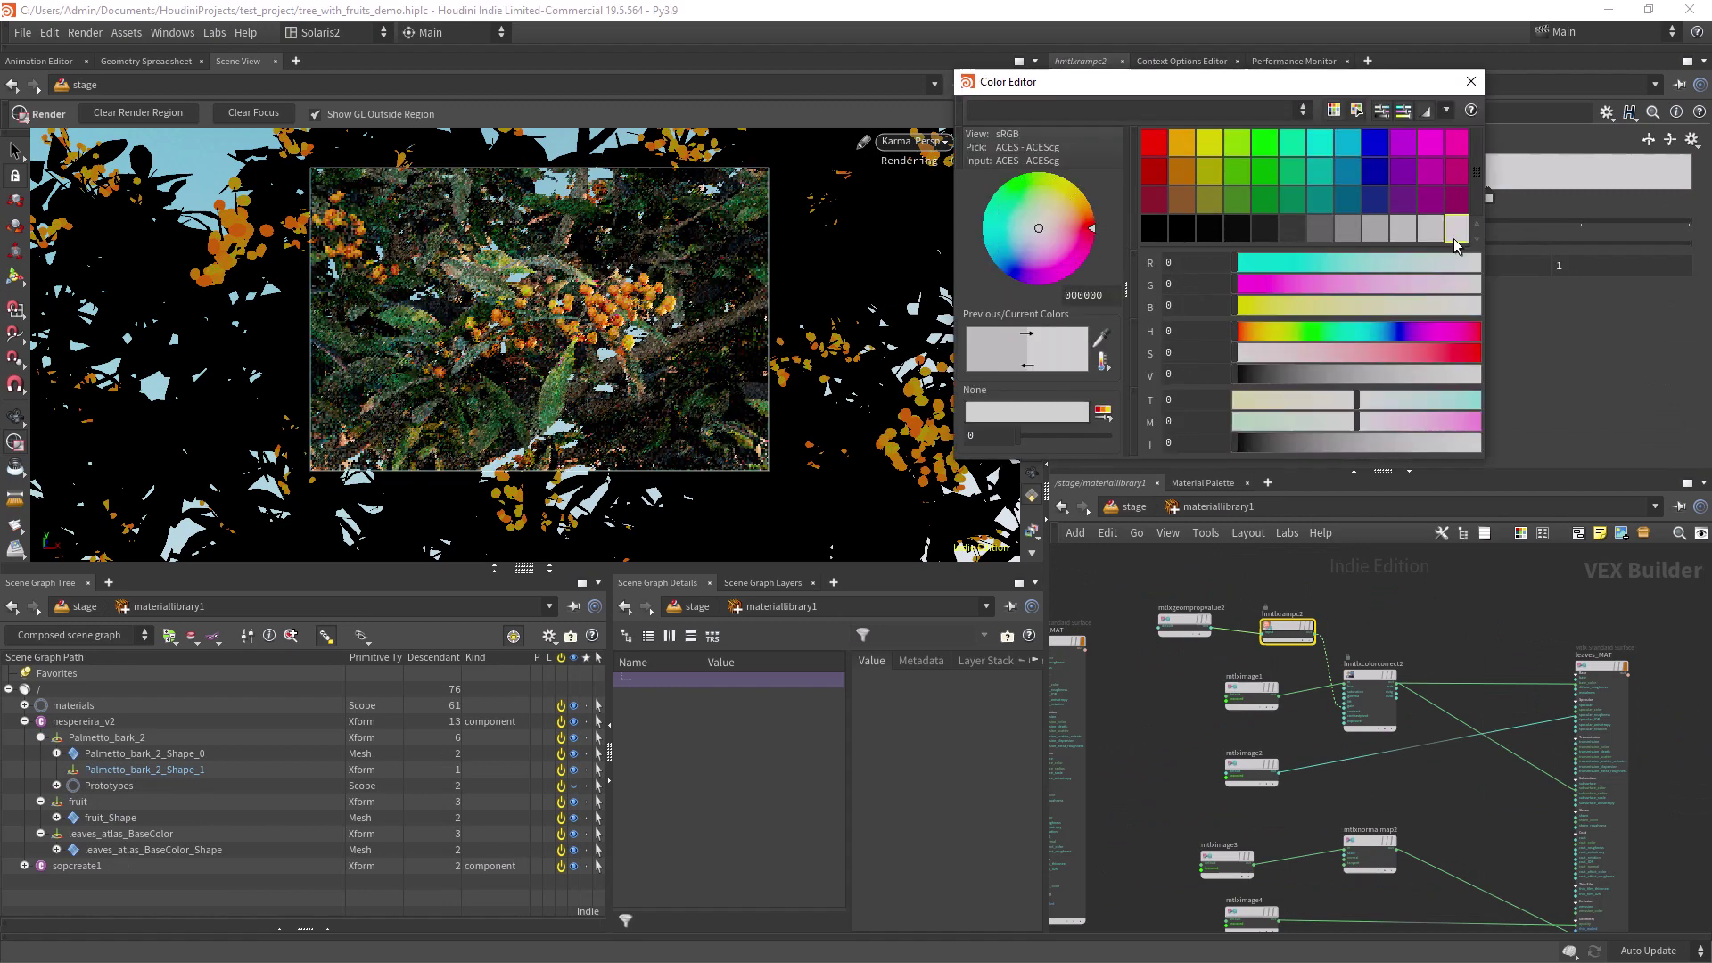
pyautogui.click(1162, 234)
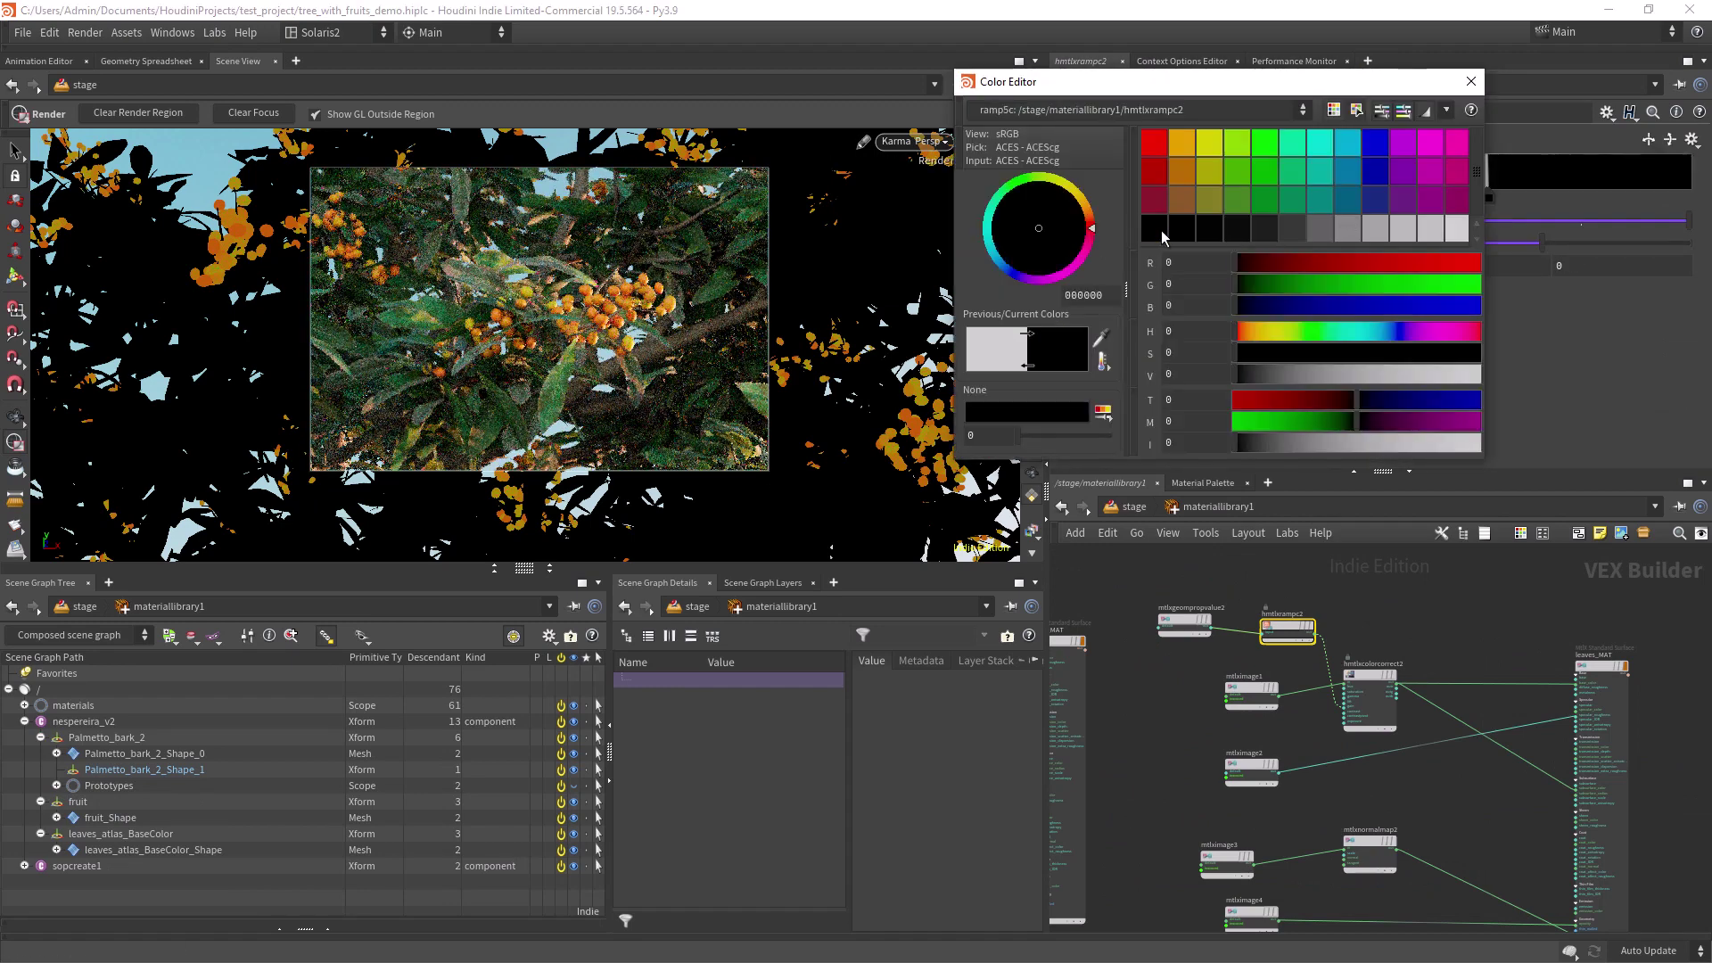